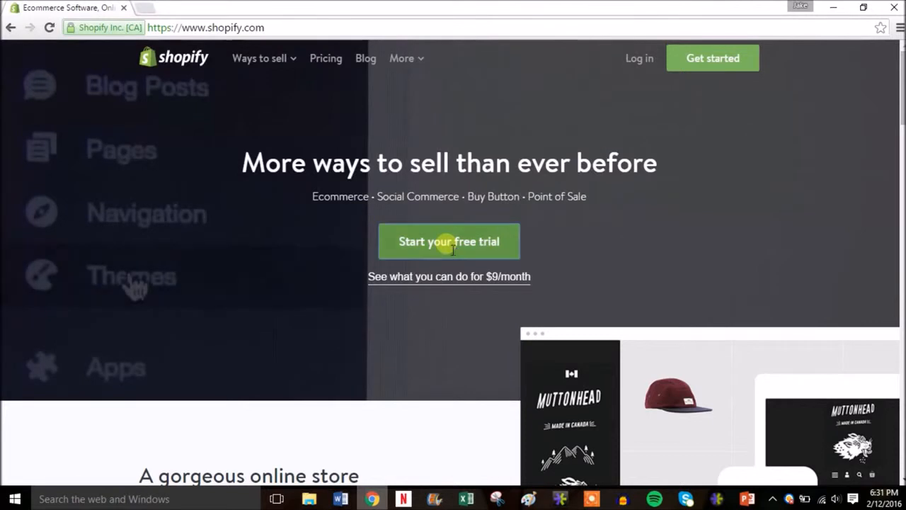
Start the free trial sign-up with the account email address, the account password and the store name discount-tennis.
{"action": "left_click", "coordinate": [451, 244]}
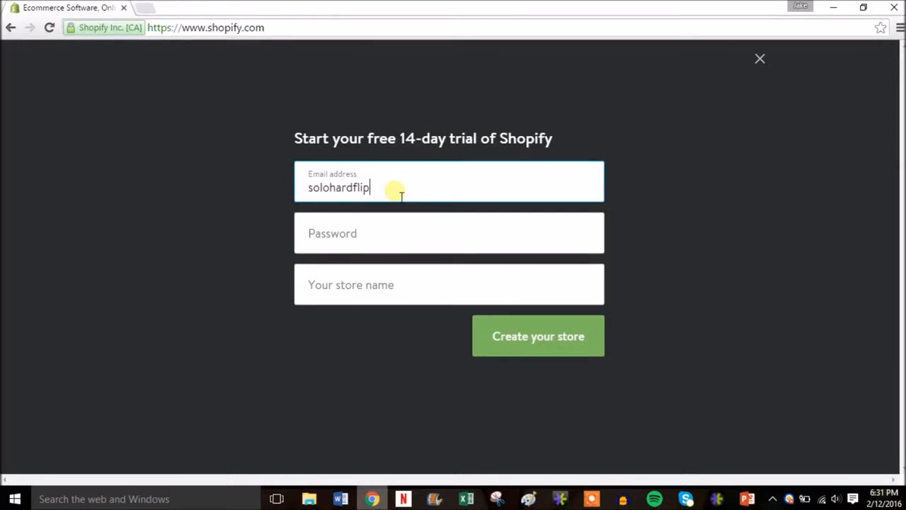
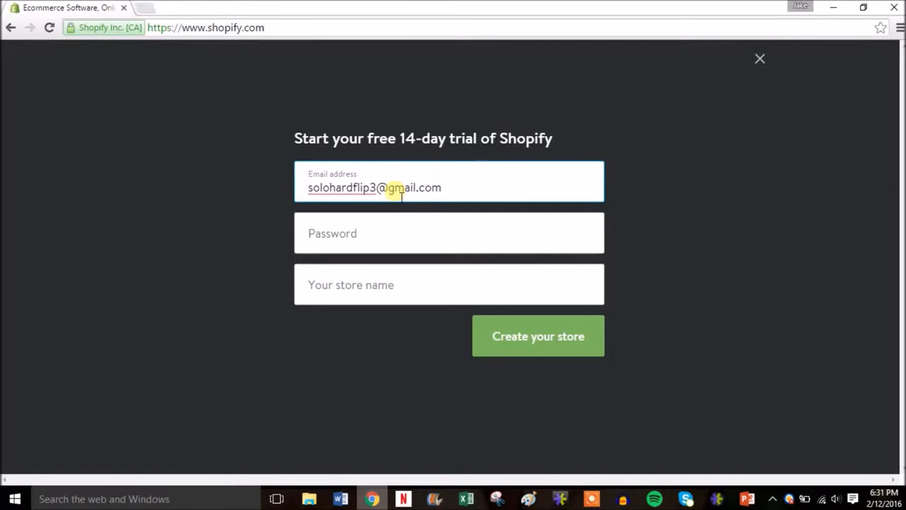
{"action": "key", "text": "Tab"}
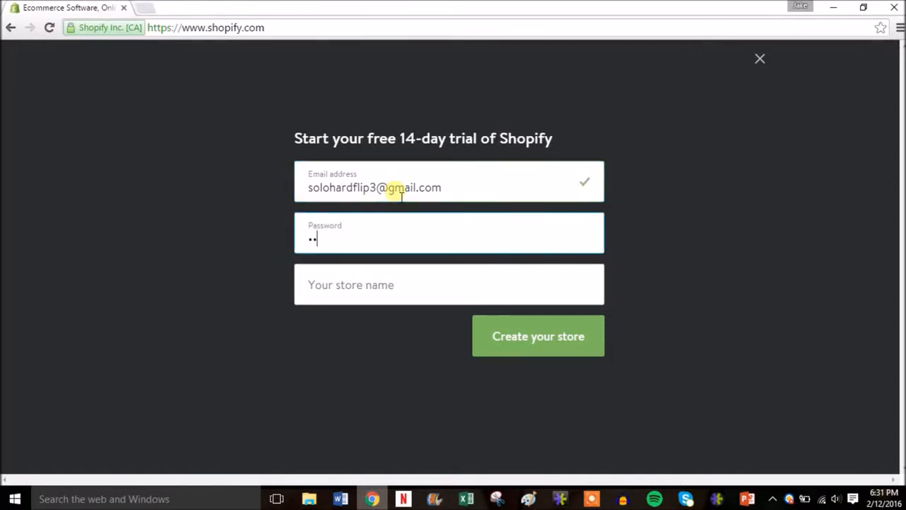
{"action": "key", "text": "Tab"}
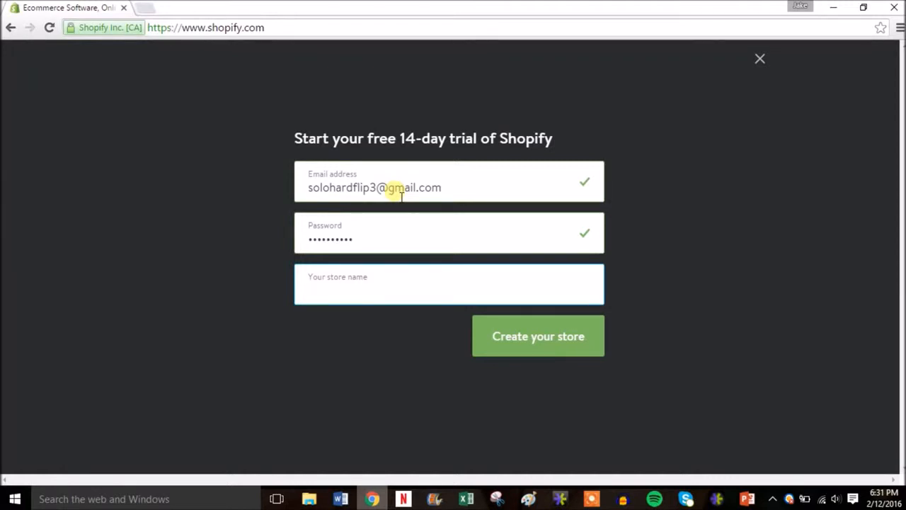
{"action": "type", "text": "count-tennis."}
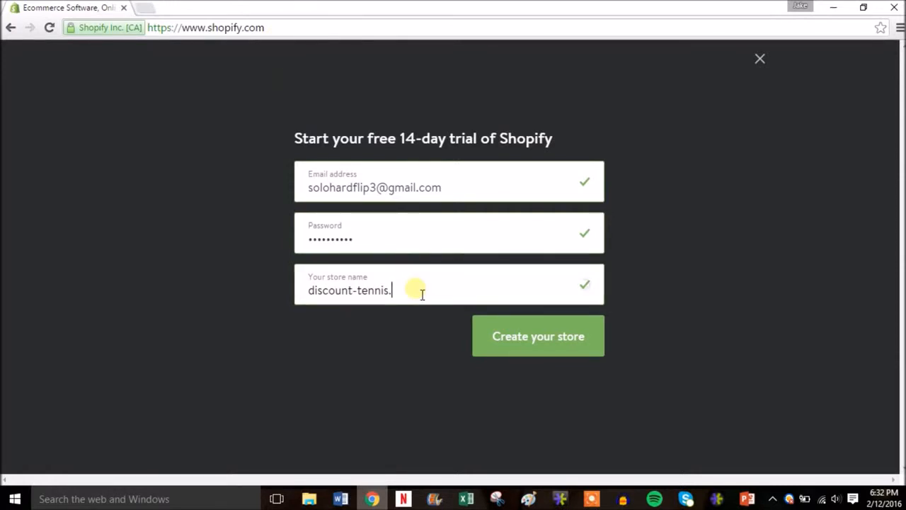
{"action": "type", "text": "myshopify.com"}
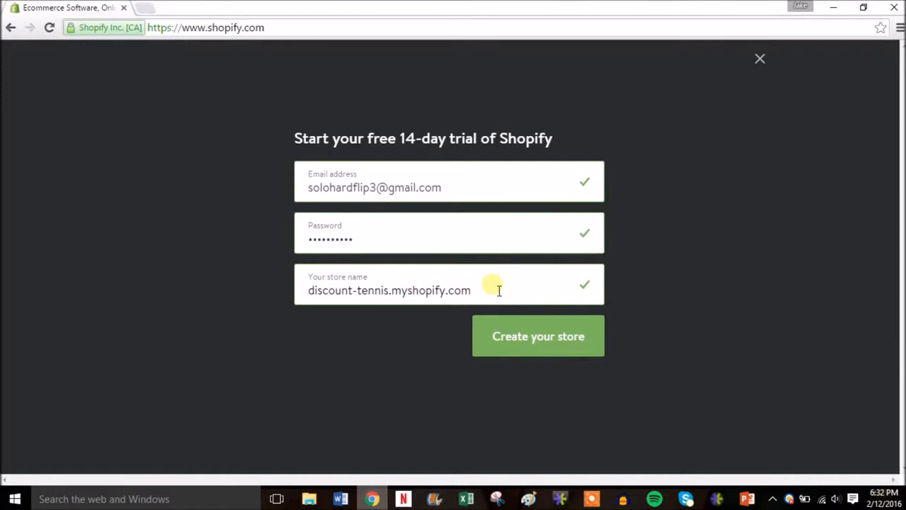
{"action": "key", "text": "BackSpace"}
{"action": "key", "text": "BackSpace"}
{"action": "key", "text": "BackSpace"}
{"action": "key", "text": "BackSpace"}
{"action": "key", "text": "BackSpace"}
{"action": "key", "text": "BackSpace"}
{"action": "key", "text": "BackSpace"}
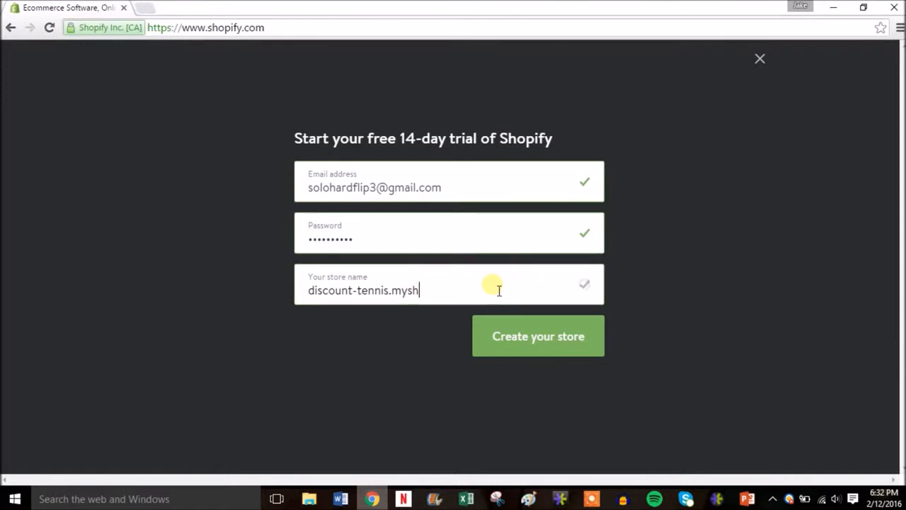
{"action": "key", "text": "BackSpace"}
{"action": "key", "text": "BackSpace"}
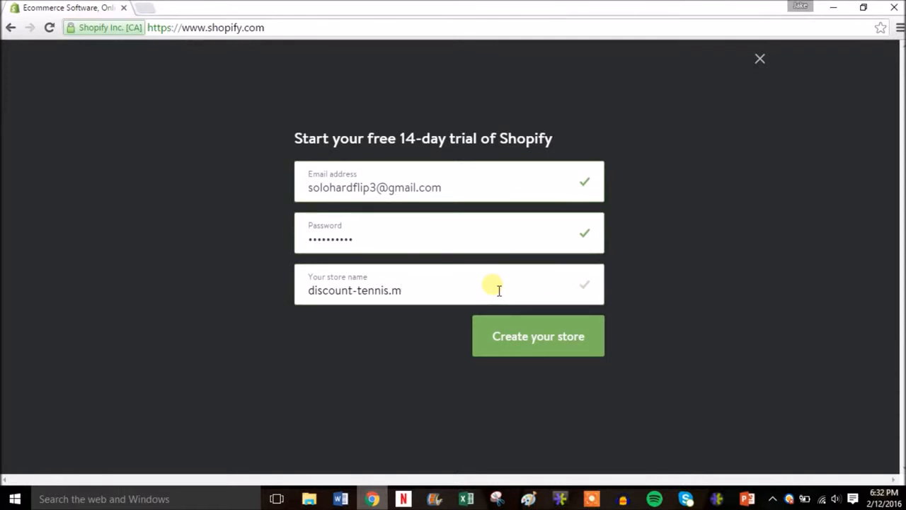
{"action": "type", "text": "com"}
{"action": "key", "text": "BackSpace"}
{"action": "key", "text": "BackSpace"}
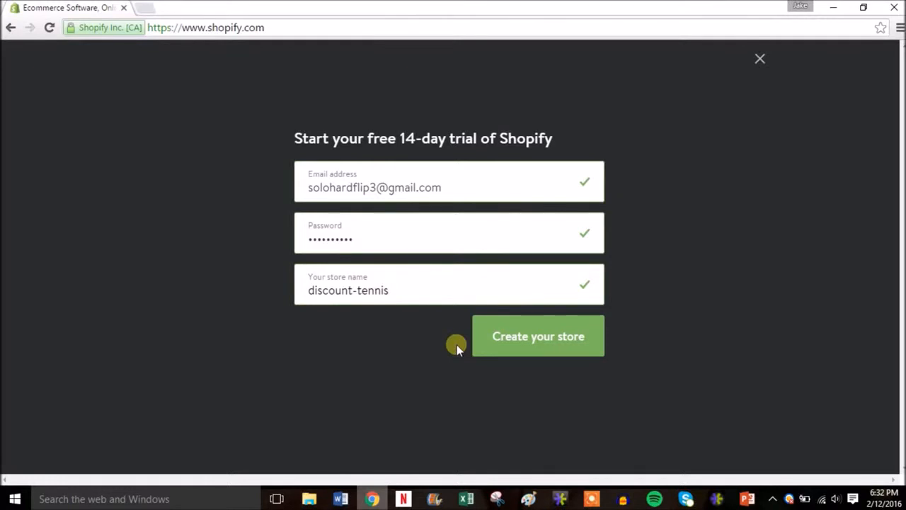
Create the store and complete its setup questions with "I'm just playing around" and "$0 (I'm just getting started)".
{"action": "left_click", "coordinate": [549, 337]}
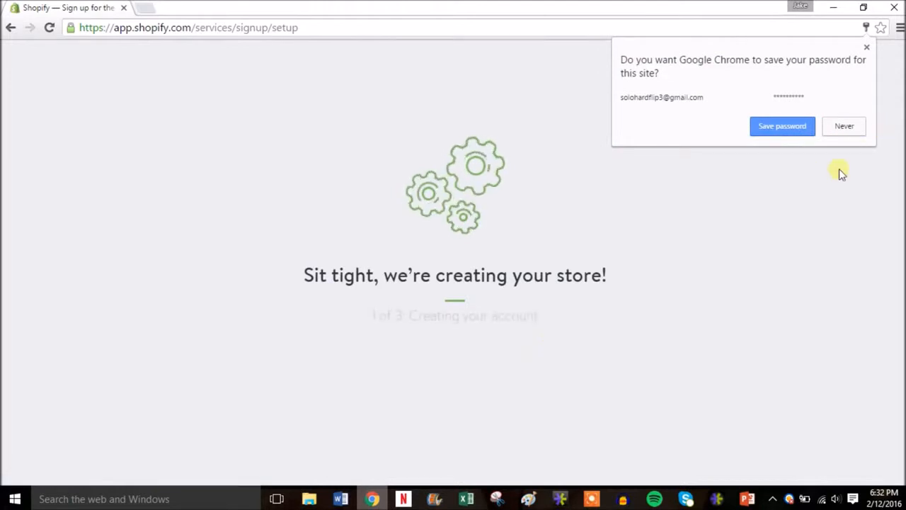
{"action": "left_click", "coordinate": [838, 173]}
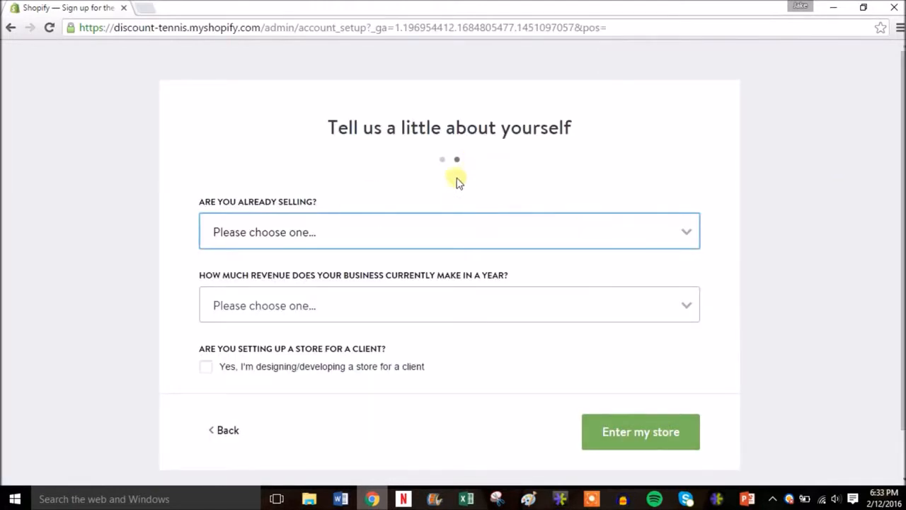
{"action": "left_click", "coordinate": [651, 235]}
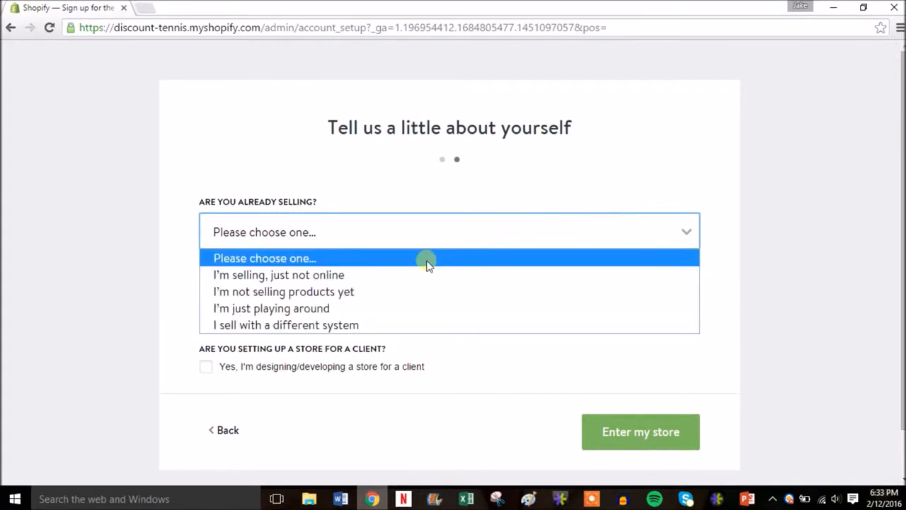
{"action": "left_click", "coordinate": [397, 308]}
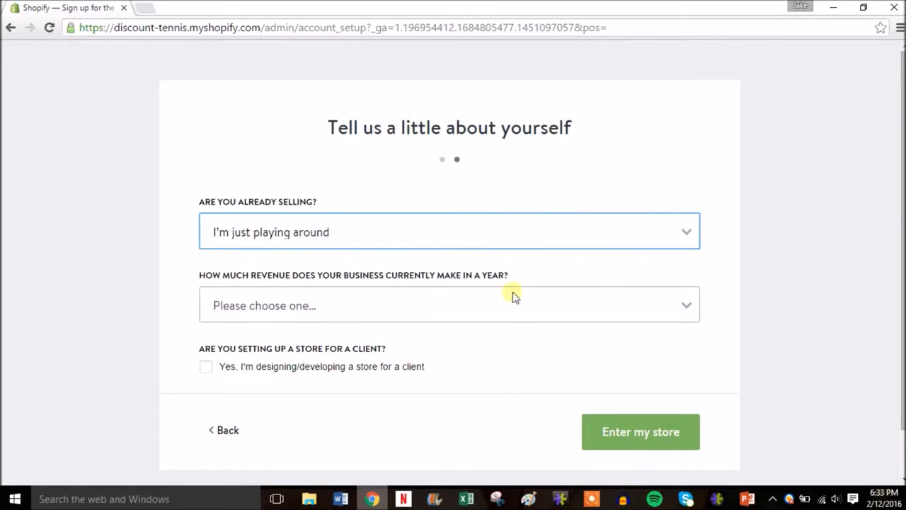
{"action": "left_click", "coordinate": [559, 303]}
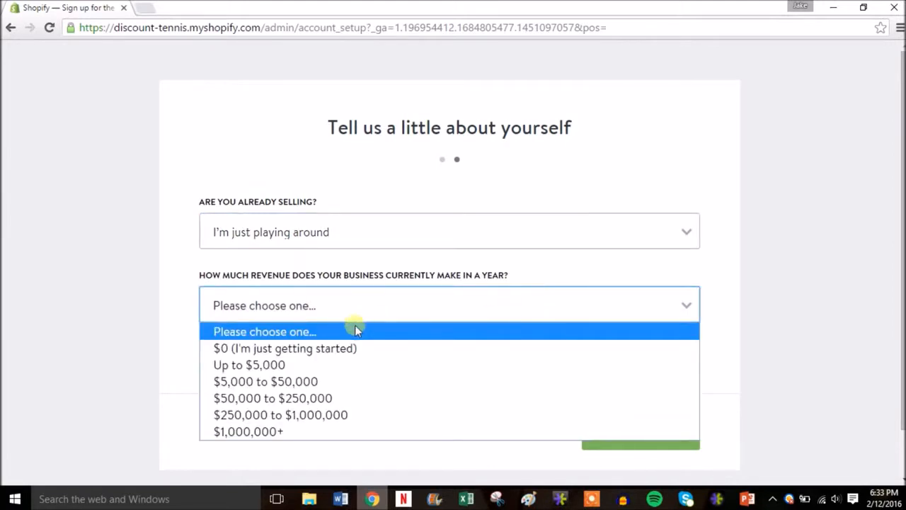
{"action": "left_click", "coordinate": [348, 348]}
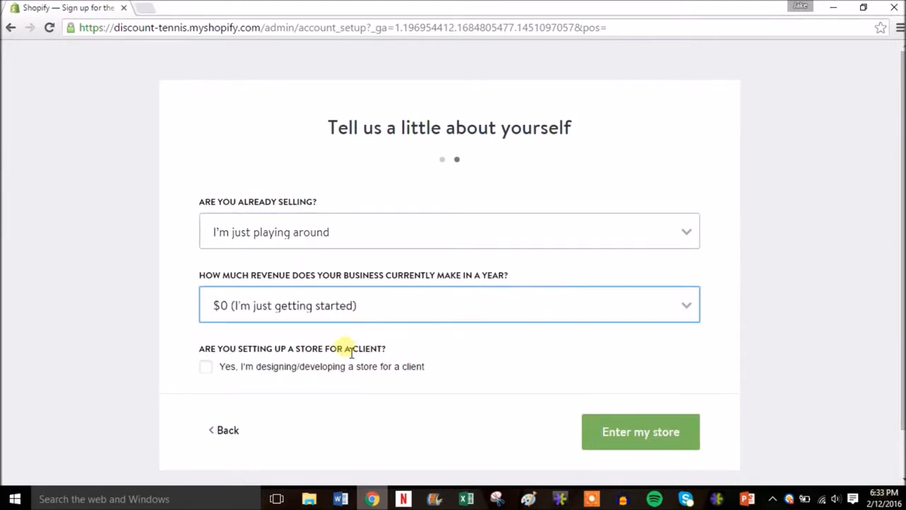
{"action": "left_click", "coordinate": [653, 428]}
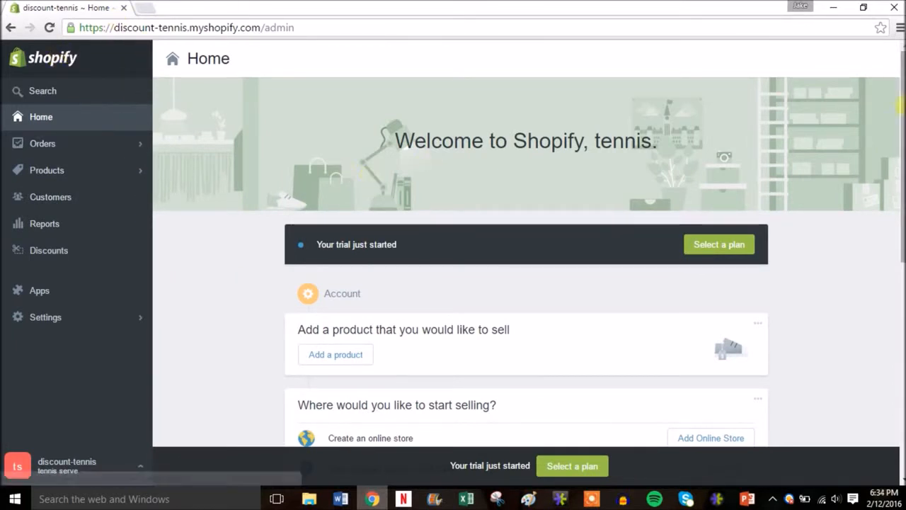
Add the Online Store sales channel and open its selection of free themes.
{"action": "scroll", "coordinate": [902, 106], "scroll_direction": "down", "scroll_amount": 2}
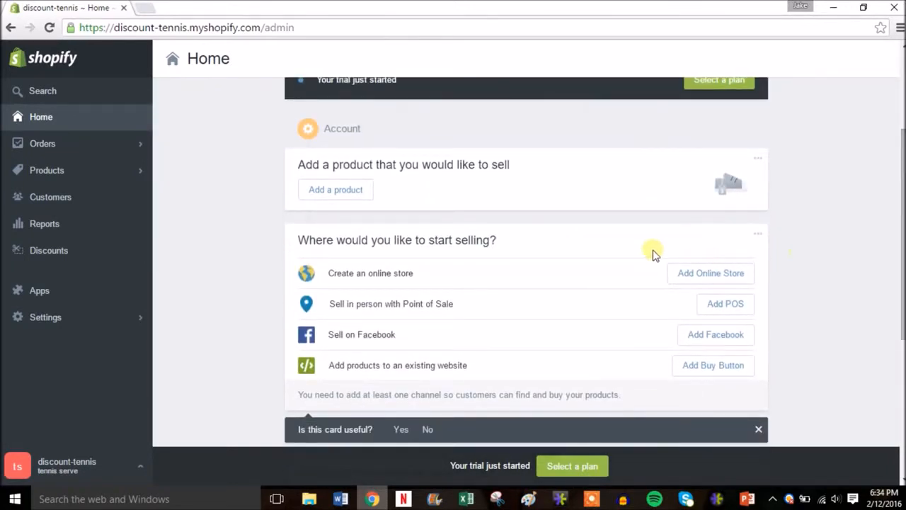
{"action": "left_click", "coordinate": [708, 277]}
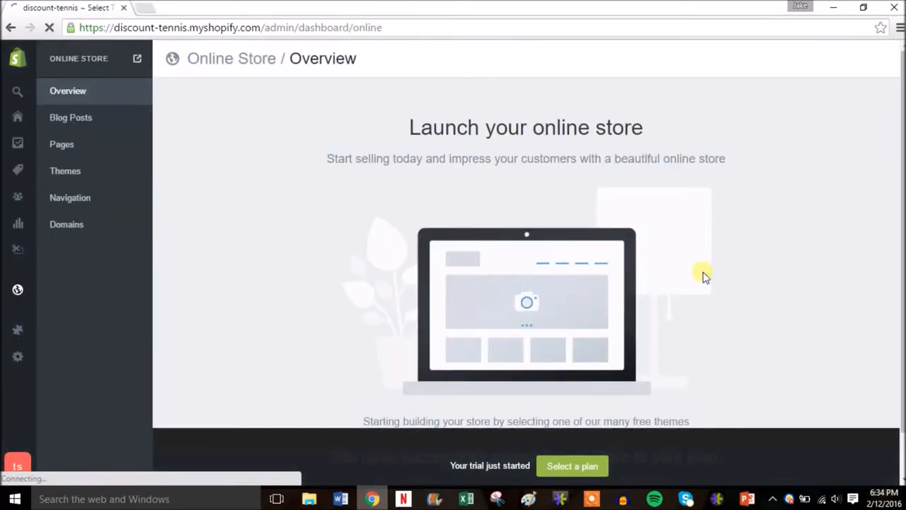
{"action": "scroll", "coordinate": [903, 164], "scroll_direction": "down", "scroll_amount": 1}
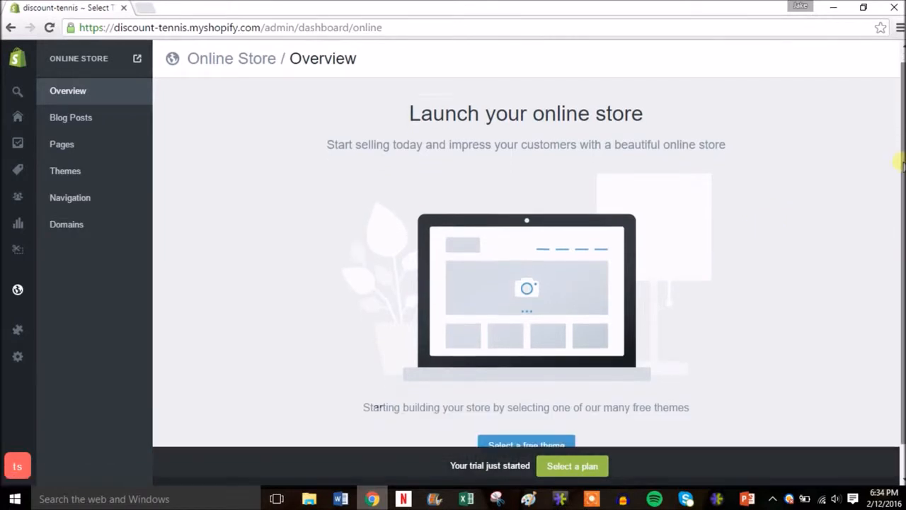
{"action": "scroll", "coordinate": [903, 164], "scroll_direction": "down", "scroll_amount": 2}
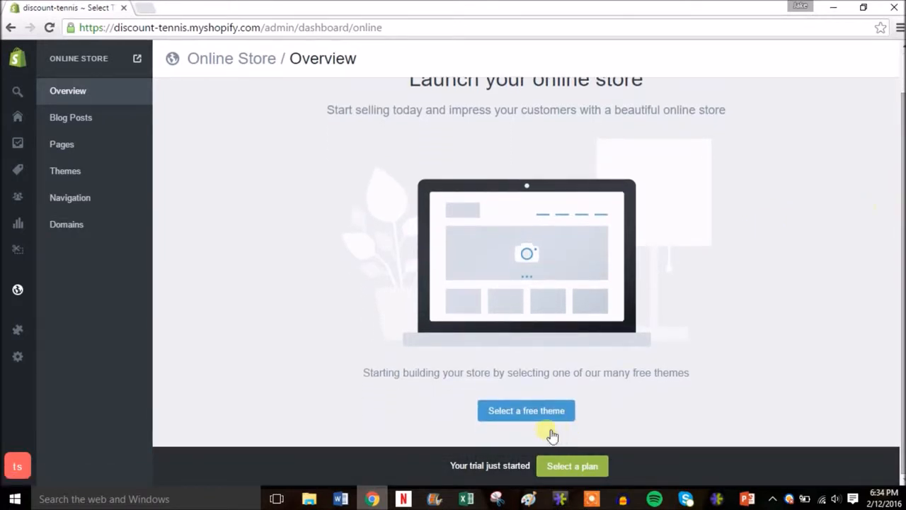
{"action": "left_click", "coordinate": [521, 410]}
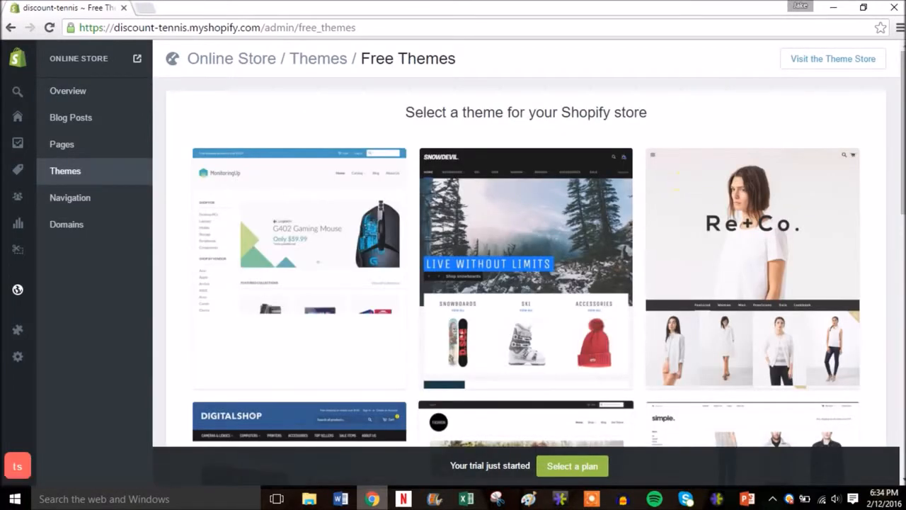
Visit the Shopify Theme Store and filter its catalogue to free themes.
{"action": "left_click_drag", "start_coordinate": [900, 89], "coordinate": [900, 394]}
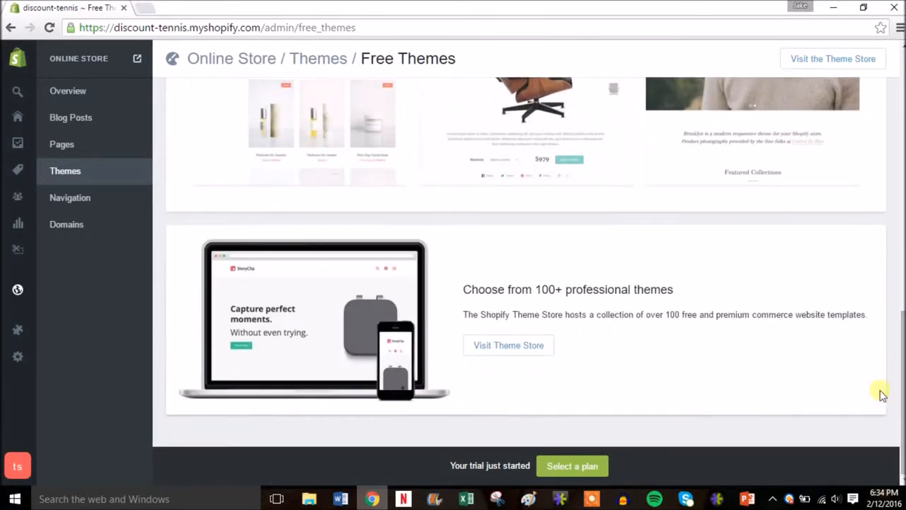
{"action": "left_click", "coordinate": [522, 348]}
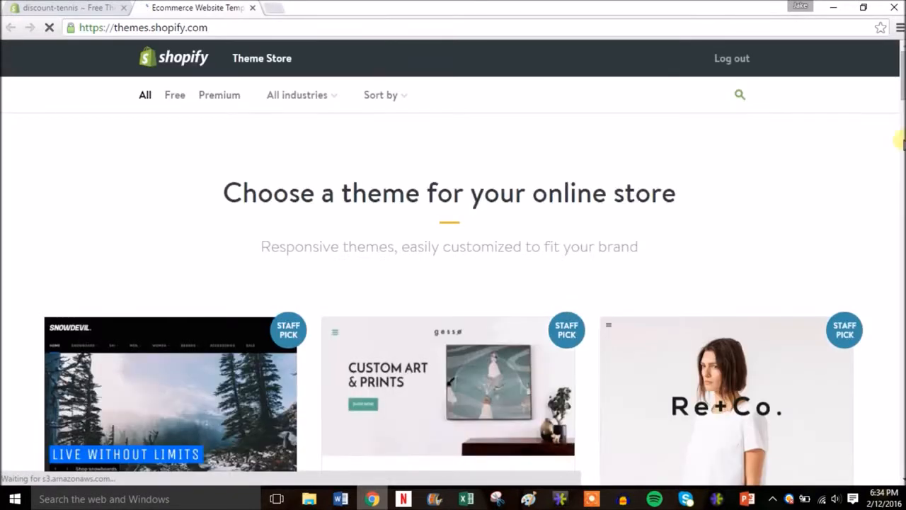
{"action": "mouse_move", "coordinate": [903, 68]}
{"action": "left_mouse_down"}
{"action": "mouse_move", "coordinate": [902, 206]}
{"action": "mouse_move", "coordinate": [900, 64]}
{"action": "left_mouse_up"}
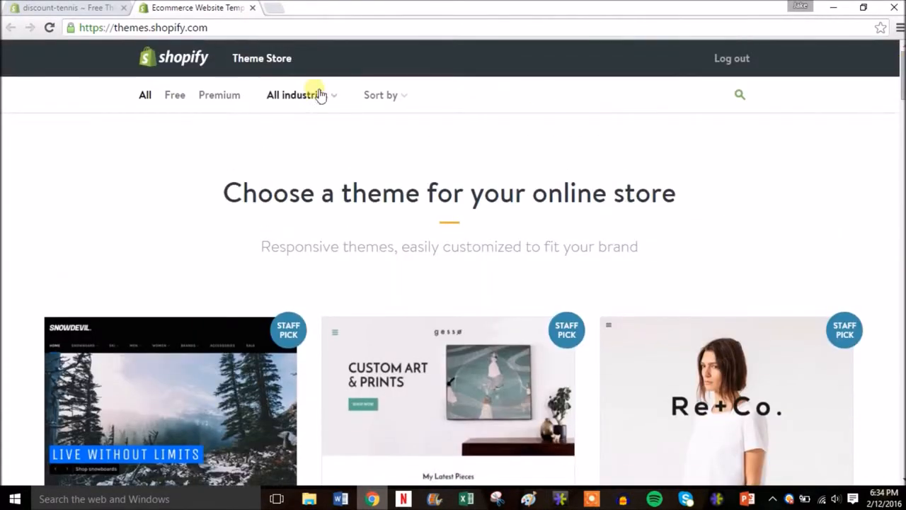
{"action": "left_click", "coordinate": [178, 99]}
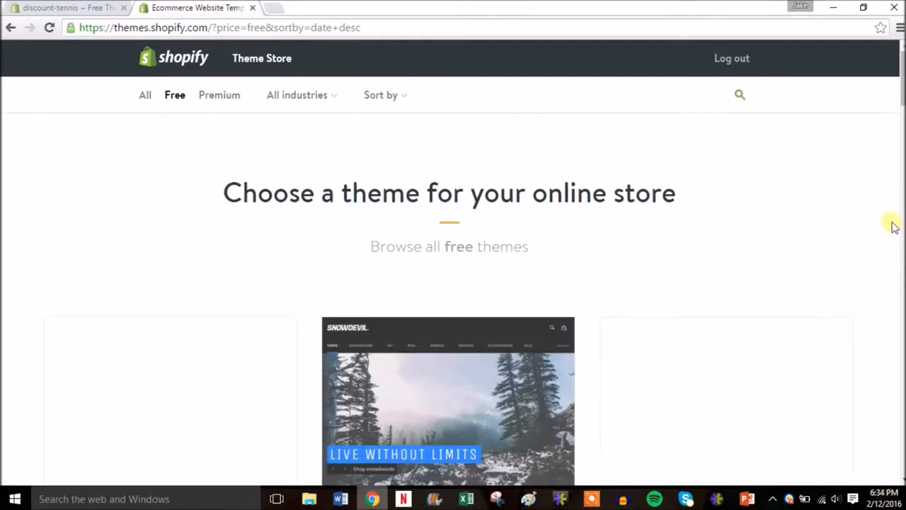
Install the free Minimal theme in the Vintage style and publish it as the shop's theme.
{"action": "left_click_drag", "start_coordinate": [900, 84], "coordinate": [900, 192]}
{"action": "left_click_drag", "start_coordinate": [904, 204], "coordinate": [900, 347]}
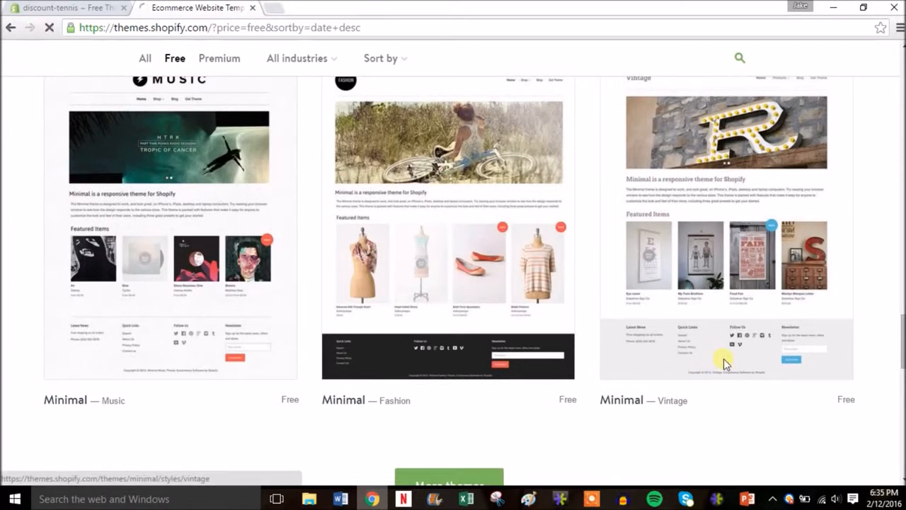
{"action": "left_click", "coordinate": [723, 360]}
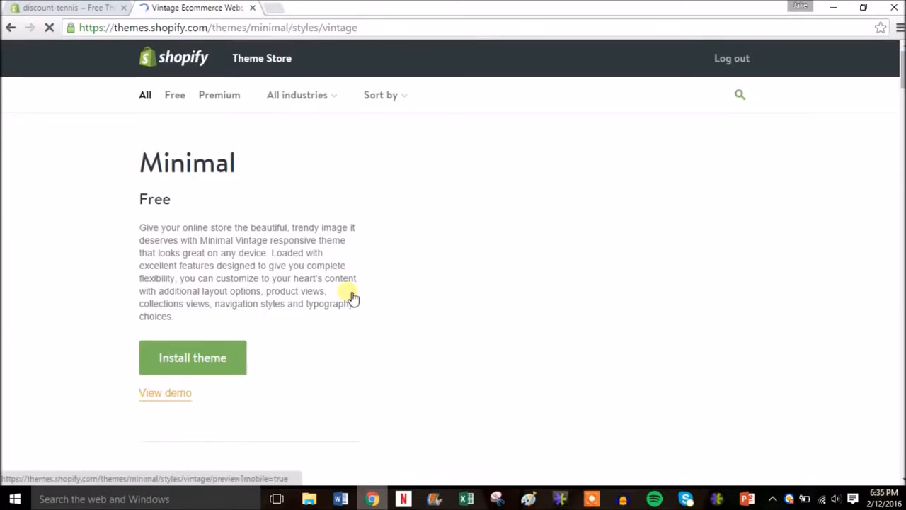
{"action": "left_click", "coordinate": [201, 359]}
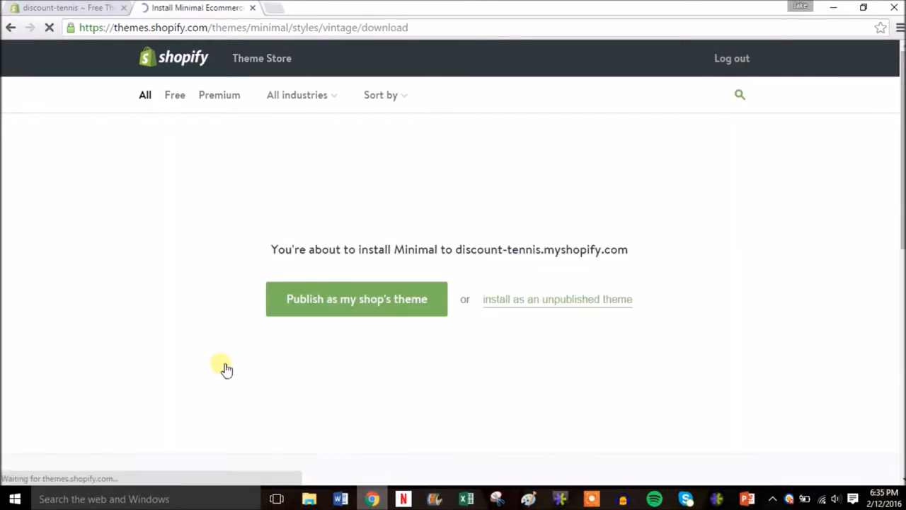
{"action": "left_click", "coordinate": [381, 299]}
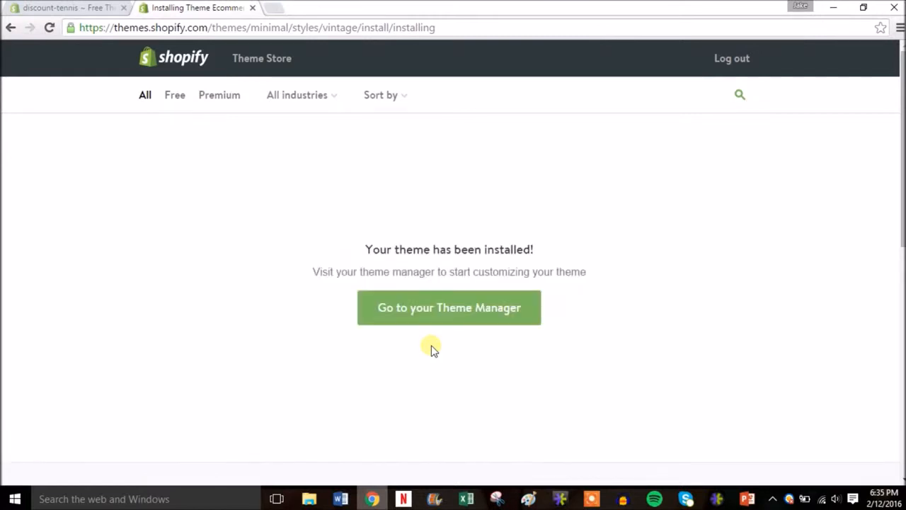
Open the installed Minimal theme for customization from the theme manager and go to its home page slideshow settings.
{"action": "left_click", "coordinate": [446, 310]}
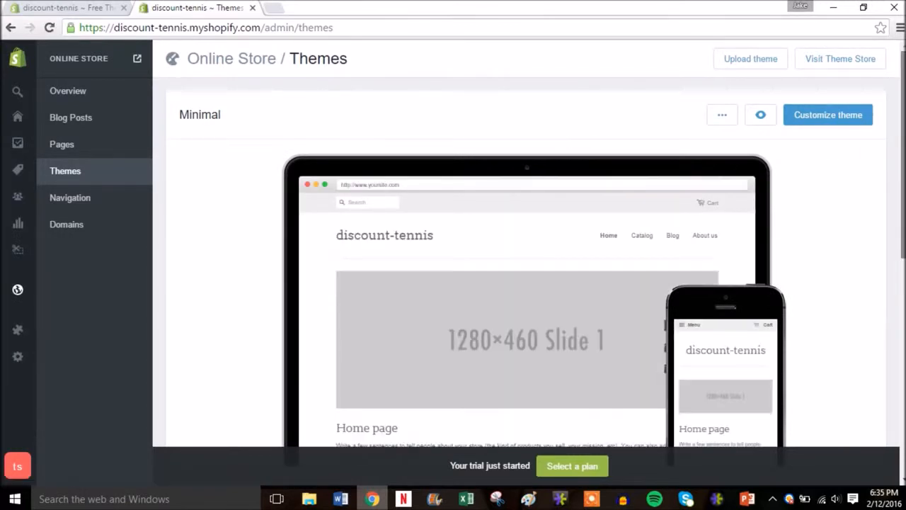
{"action": "scroll", "coordinate": [526, 275], "scroll_direction": "down", "scroll_amount": 1}
{"action": "scroll", "coordinate": [526, 275], "scroll_direction": "up", "scroll_amount": 1}
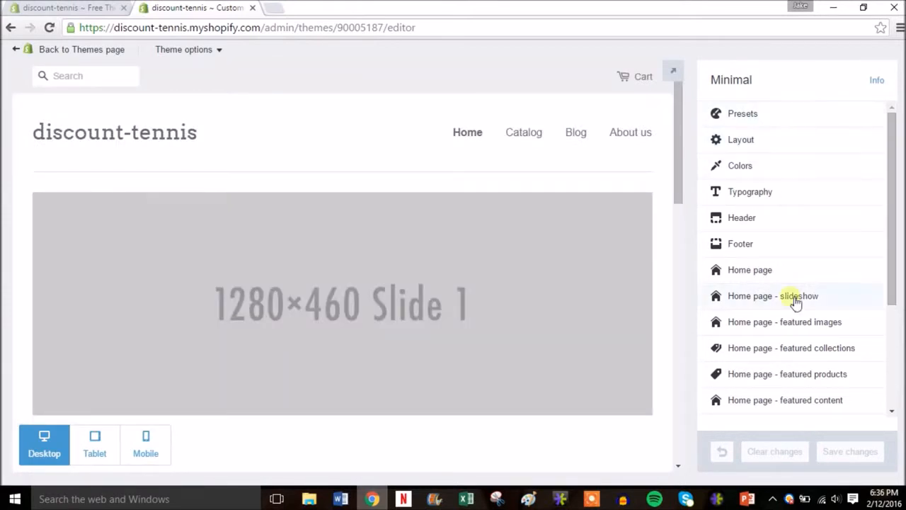
{"action": "left_click_drag", "start_coordinate": [890, 156], "coordinate": [887, 304]}
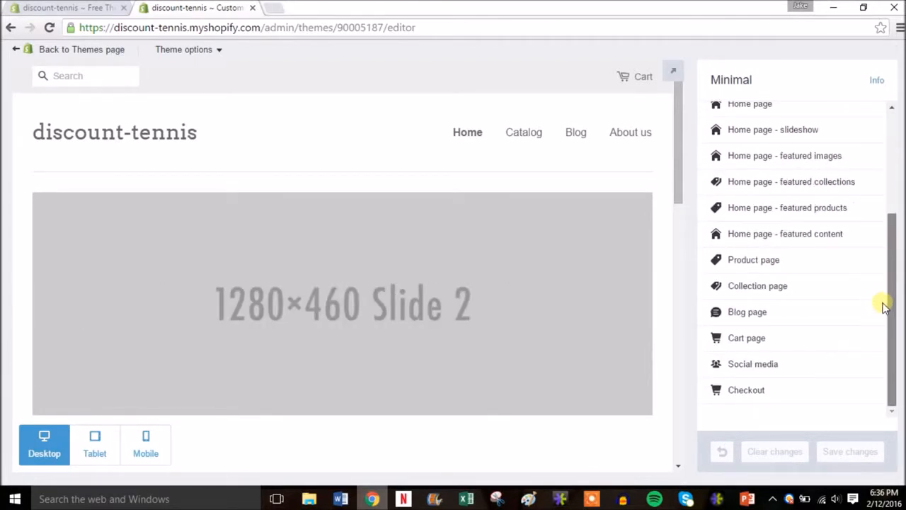
{"action": "left_click_drag", "start_coordinate": [885, 269], "coordinate": [898, 134]}
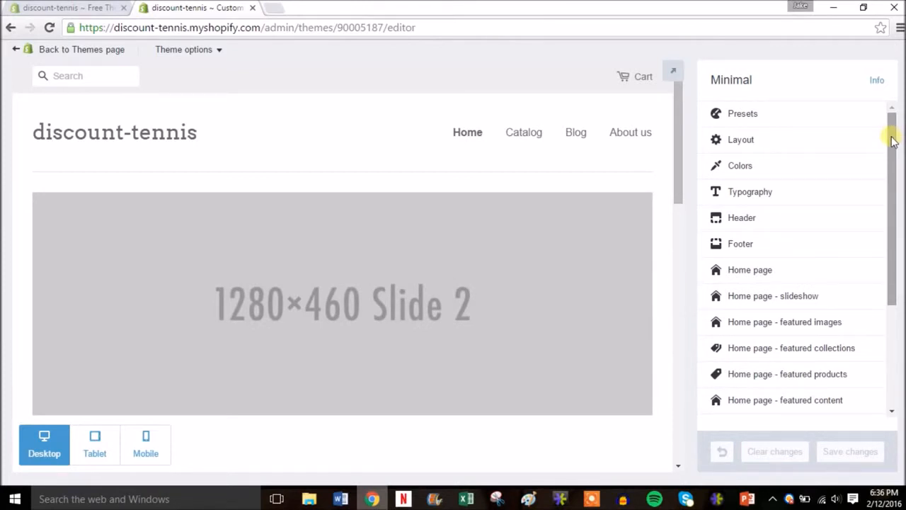
{"action": "left_click_drag", "start_coordinate": [892, 141], "coordinate": [894, 170]}
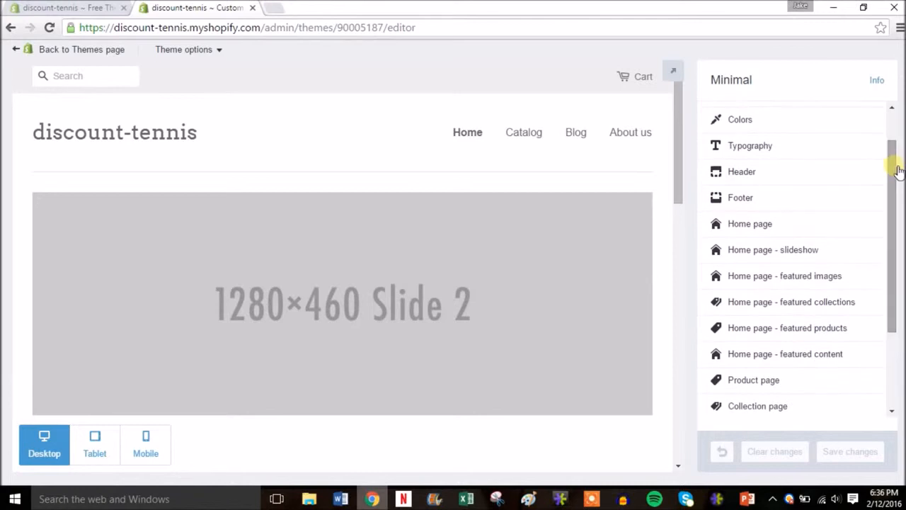
{"action": "left_click", "coordinate": [771, 251]}
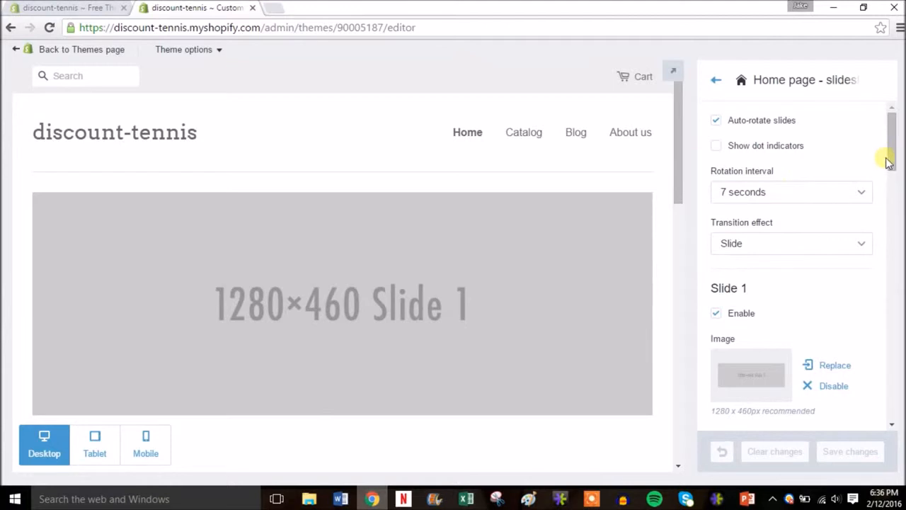
Replace the Slide 1 placeholder with the "tennis" image from the Shopify Sample Site folder in OneDrive Pictures.
{"action": "left_click_drag", "start_coordinate": [893, 161], "coordinate": [892, 182]}
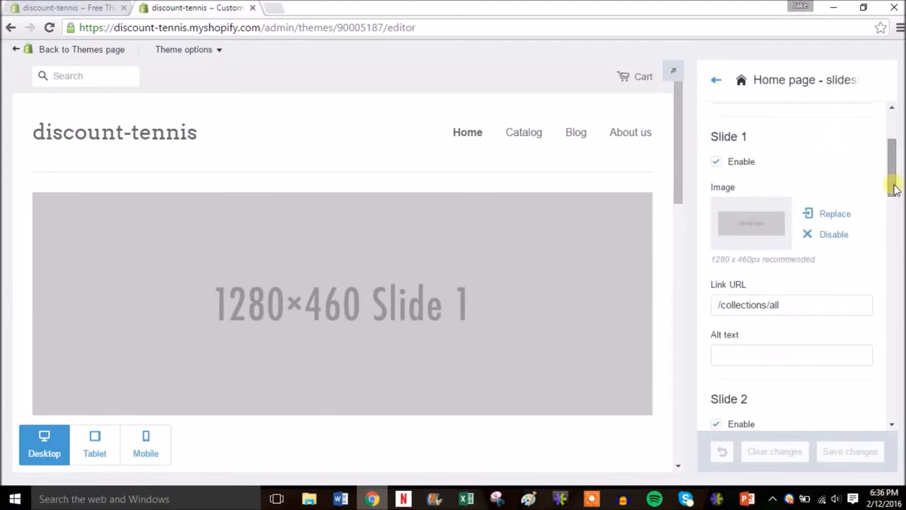
{"action": "left_click", "coordinate": [764, 227]}
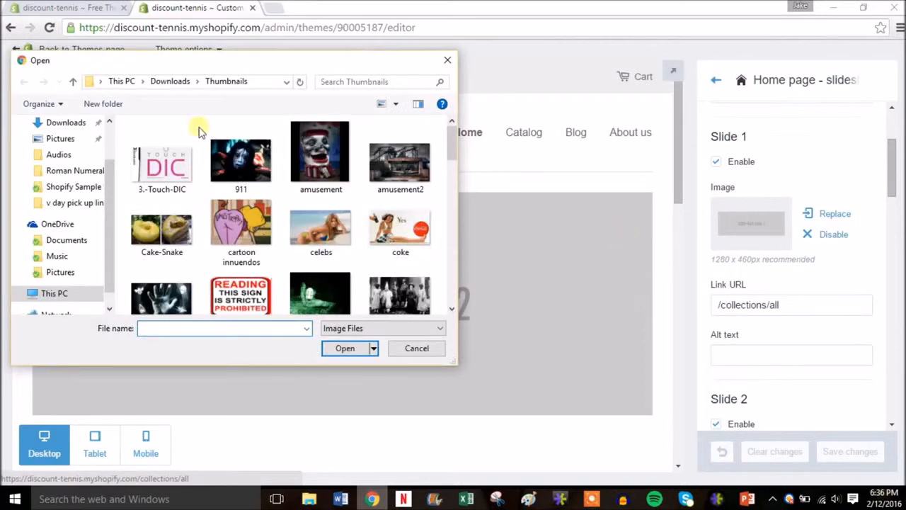
{"action": "left_click", "coordinate": [70, 274]}
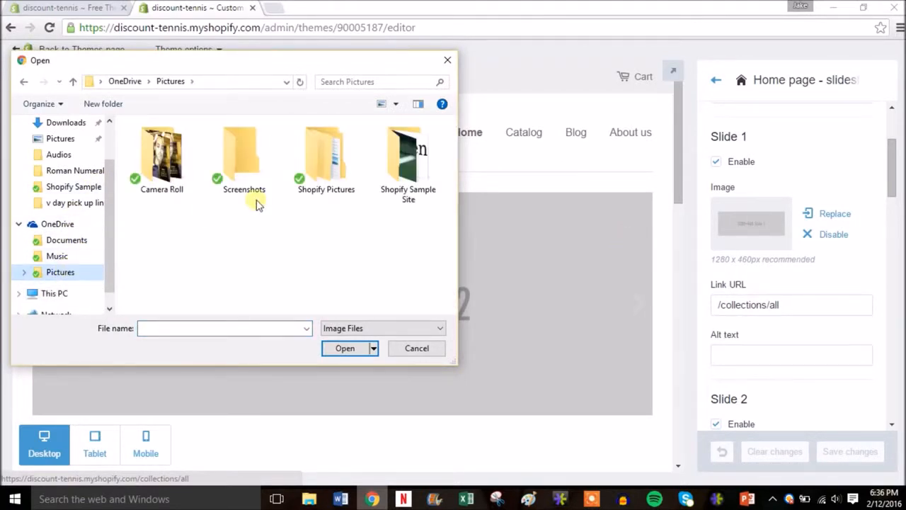
{"action": "double_click", "coordinate": [413, 146]}
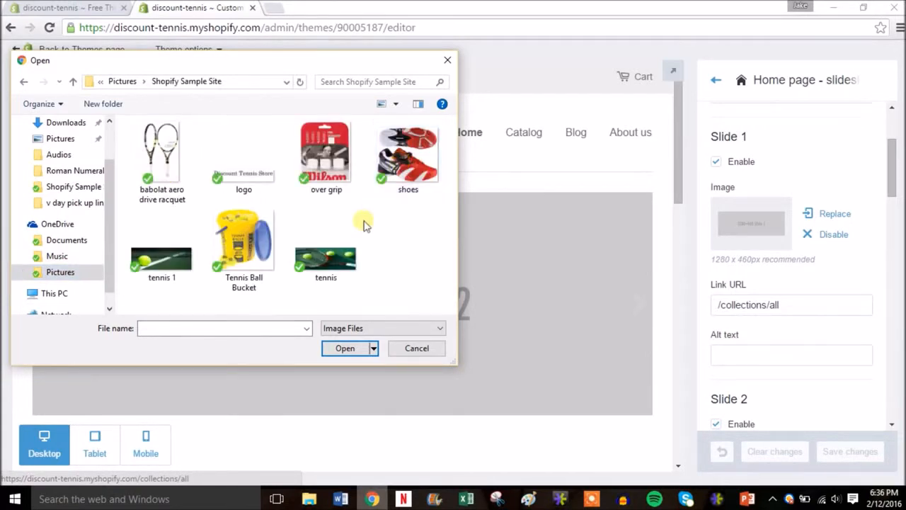
{"action": "double_click", "coordinate": [333, 256]}
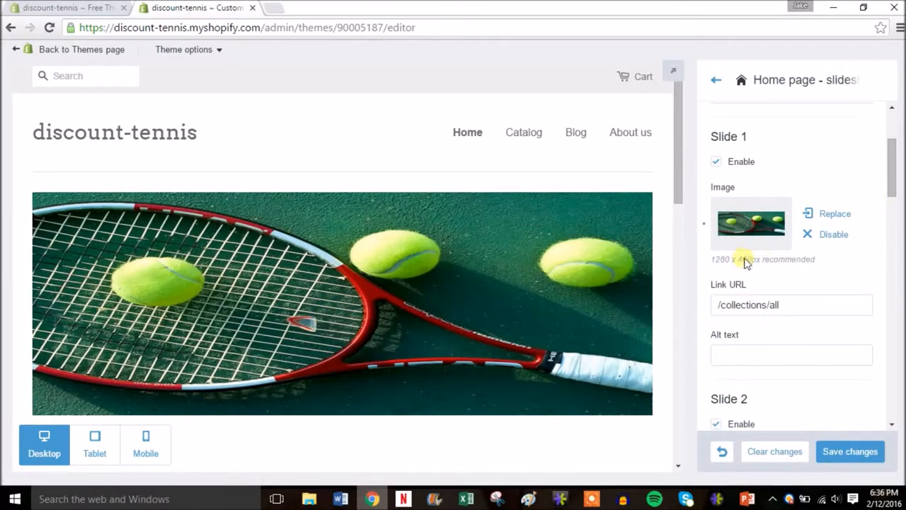
Replace the Slide 2 placeholder with the "tennis 1" image from the Shopify Sample Site folder.
{"action": "left_click_drag", "start_coordinate": [892, 161], "coordinate": [892, 166]}
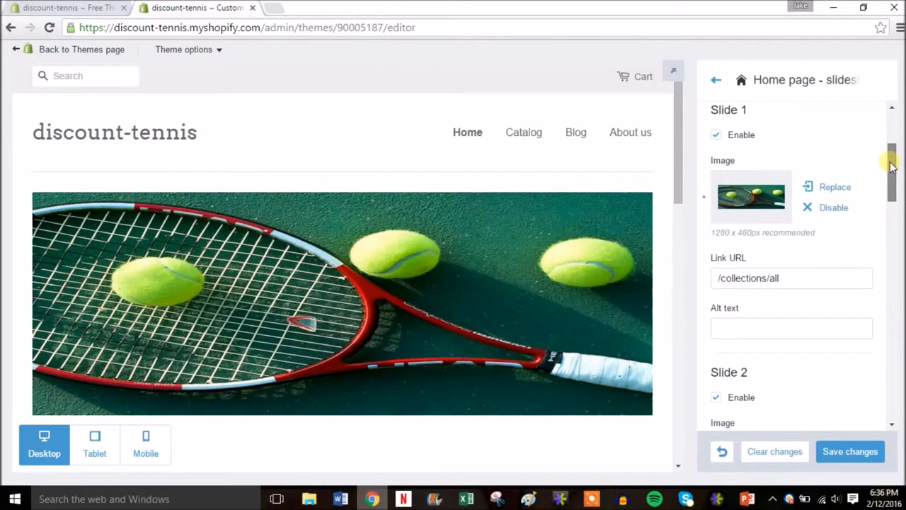
{"action": "left_click_drag", "start_coordinate": [892, 166], "coordinate": [891, 193]}
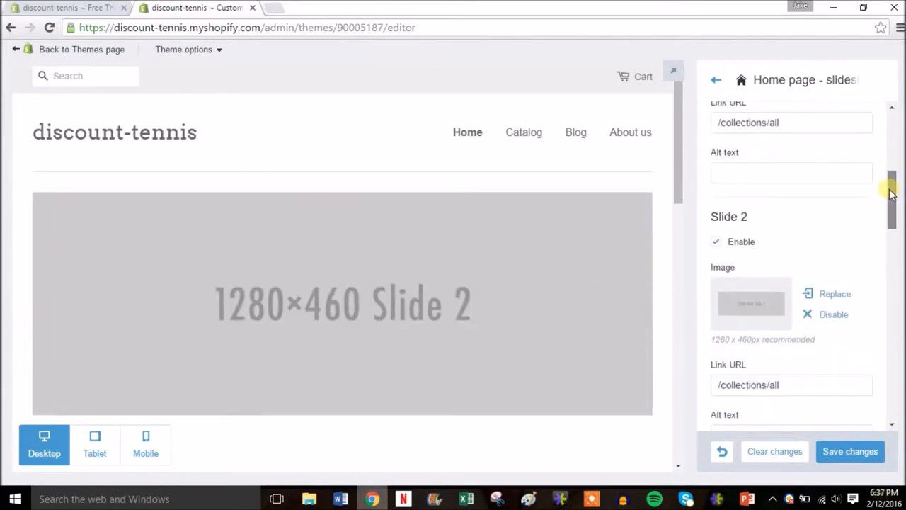
{"action": "left_click", "coordinate": [745, 306]}
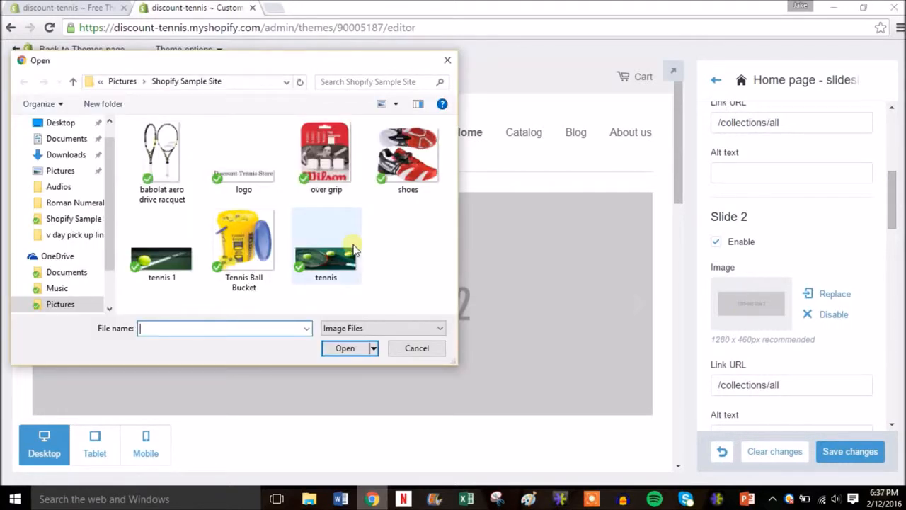
{"action": "double_click", "coordinate": [167, 260]}
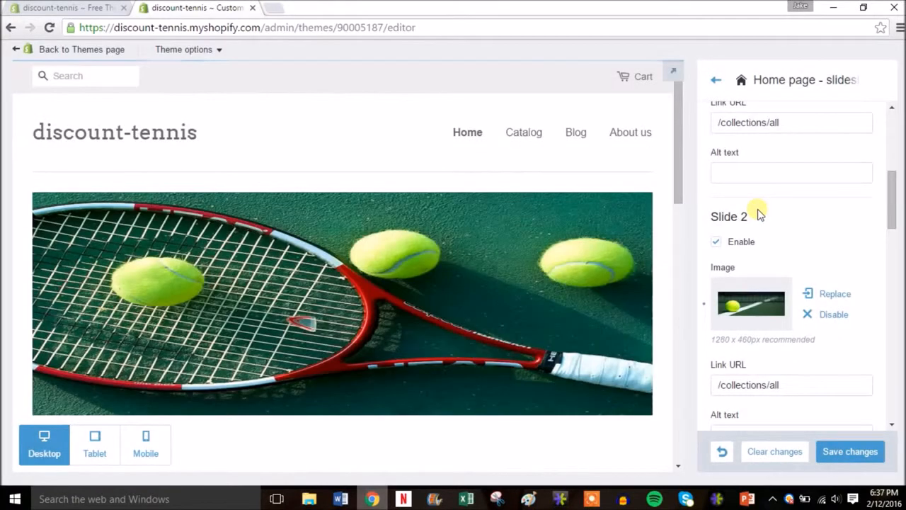
Look over the settings of the remaining slides and save the slideshow changes.
{"action": "left_click_drag", "start_coordinate": [892, 200], "coordinate": [900, 347]}
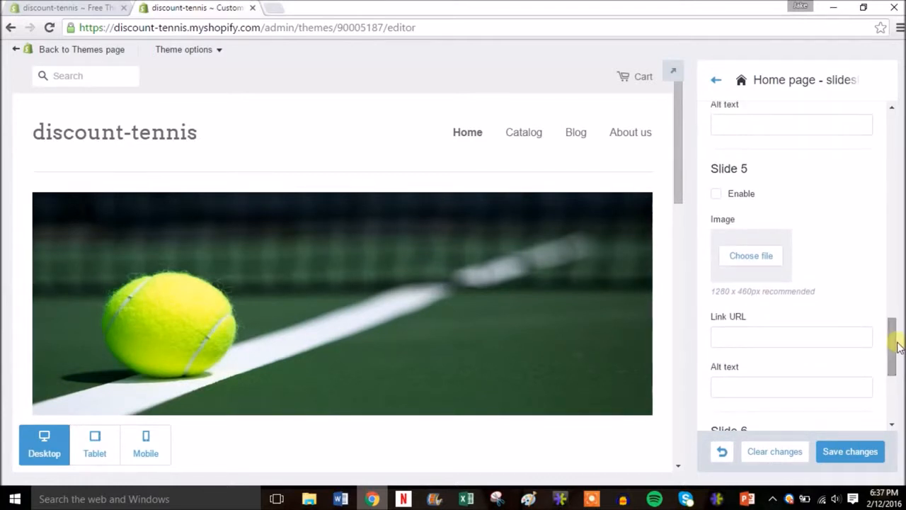
{"action": "left_click_drag", "start_coordinate": [899, 347], "coordinate": [902, 138]}
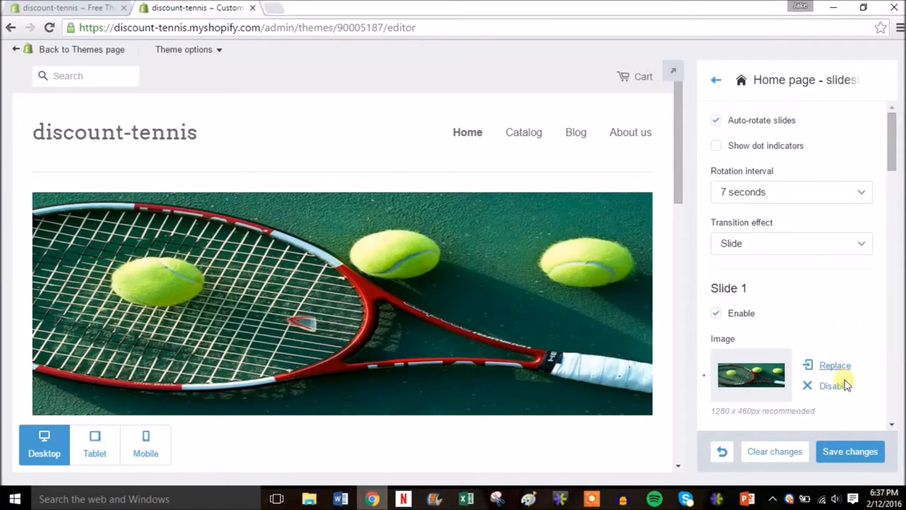
{"action": "left_click", "coordinate": [846, 453]}
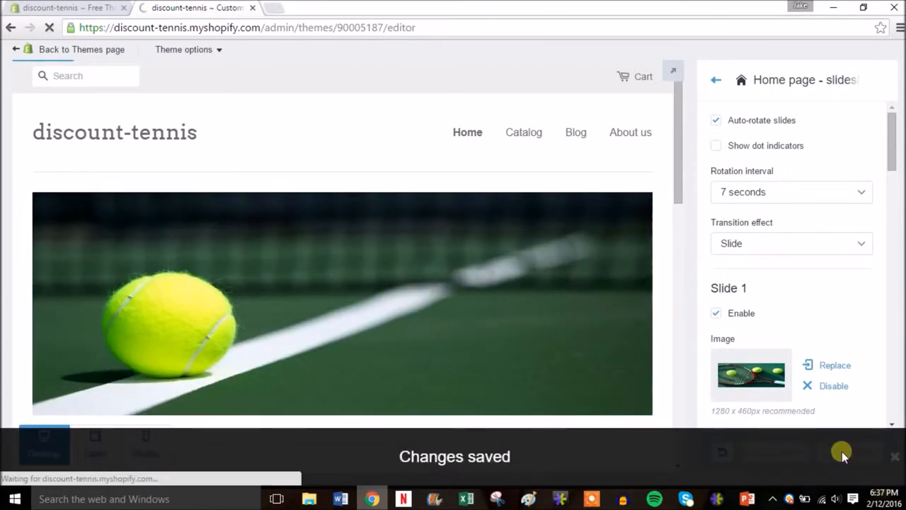
Review the theme's other customization sections and compare the social media account links with the footer in the store preview.
{"action": "left_click", "coordinate": [717, 82]}
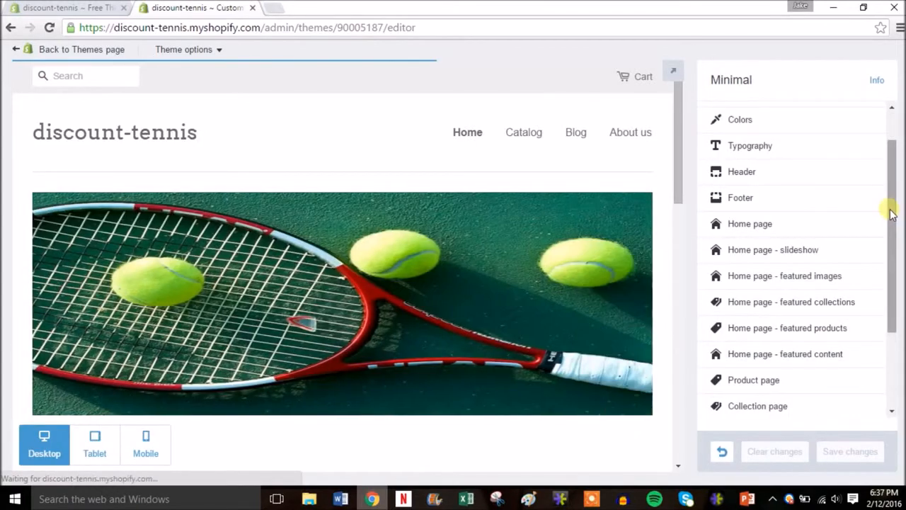
{"action": "left_click_drag", "start_coordinate": [890, 214], "coordinate": [886, 229]}
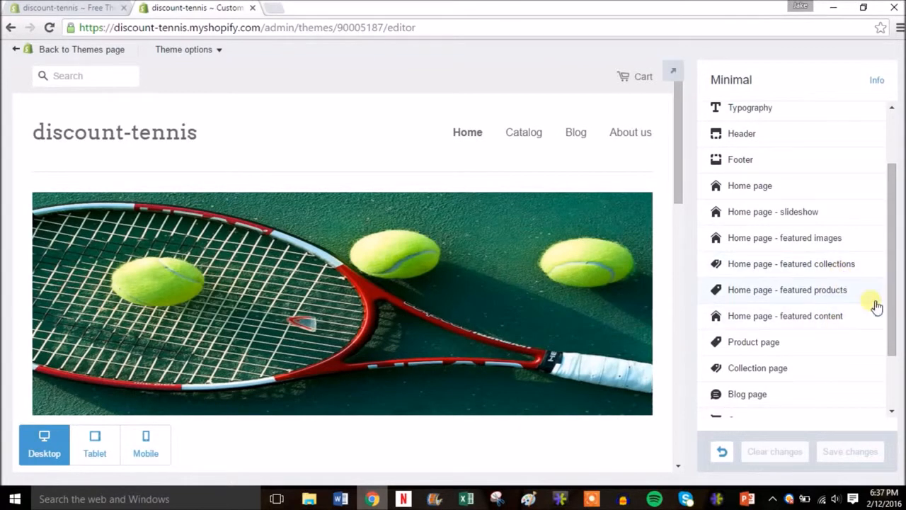
{"action": "left_click_drag", "start_coordinate": [890, 301], "coordinate": [886, 356]}
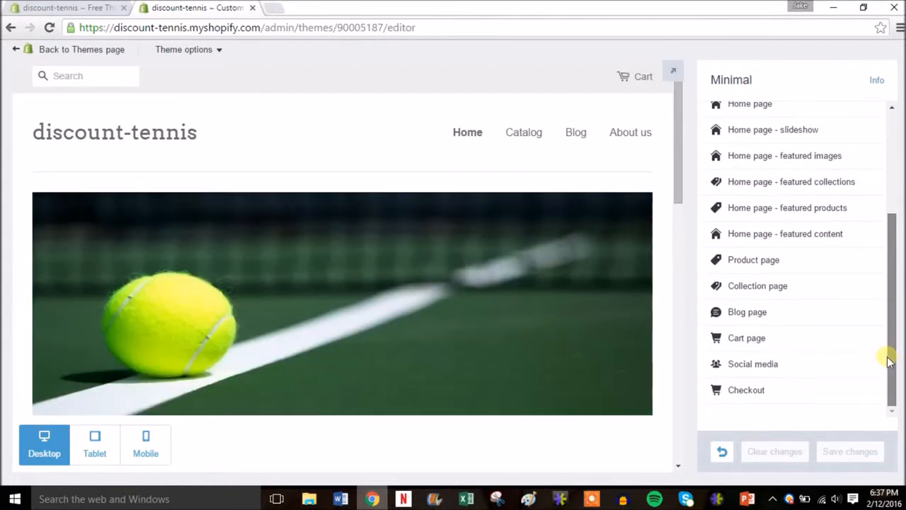
{"action": "left_click", "coordinate": [765, 365]}
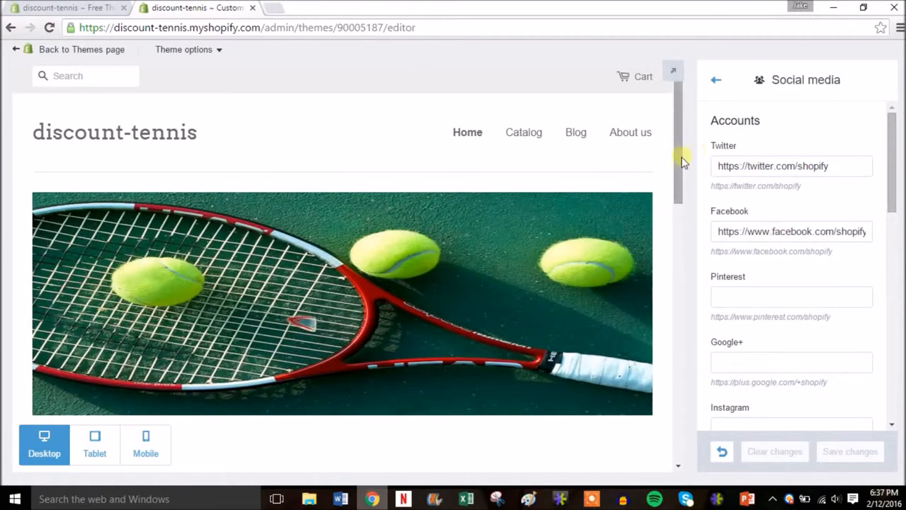
{"action": "left_click_drag", "start_coordinate": [680, 153], "coordinate": [668, 407]}
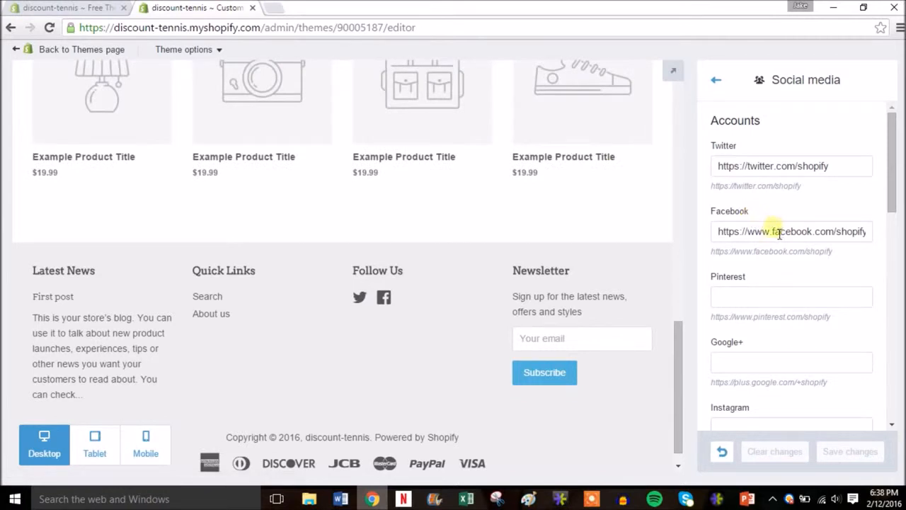
{"action": "left_click_drag", "start_coordinate": [894, 199], "coordinate": [891, 176]}
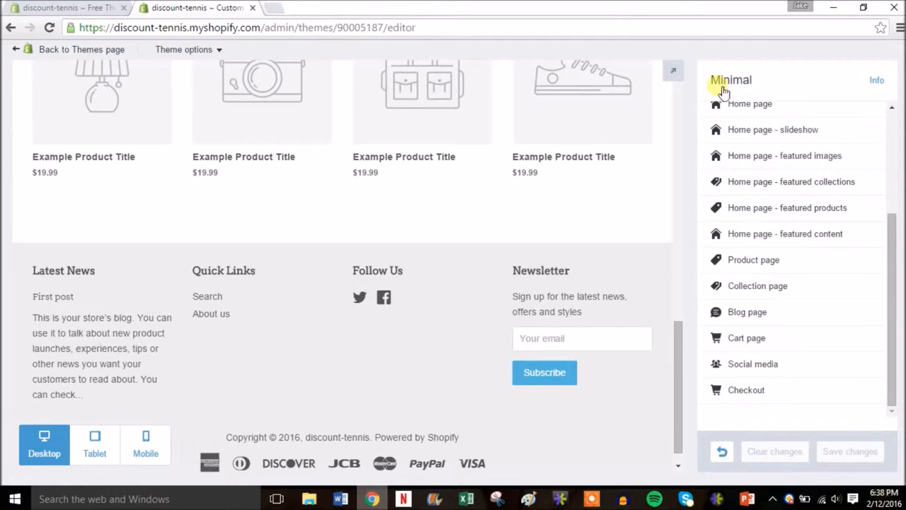
{"action": "left_click_drag", "start_coordinate": [898, 264], "coordinate": [888, 115]}
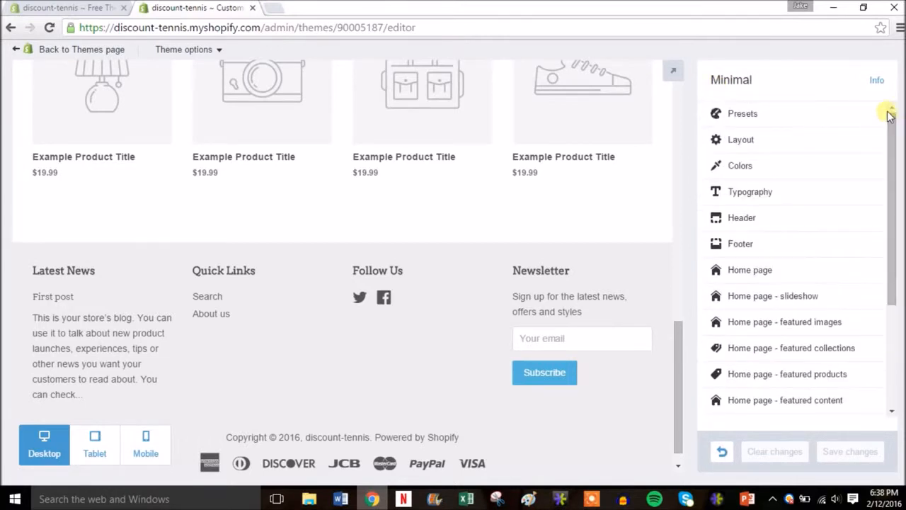
Leave the theme editor and open the store's general settings.
{"action": "left_click", "coordinate": [51, 54]}
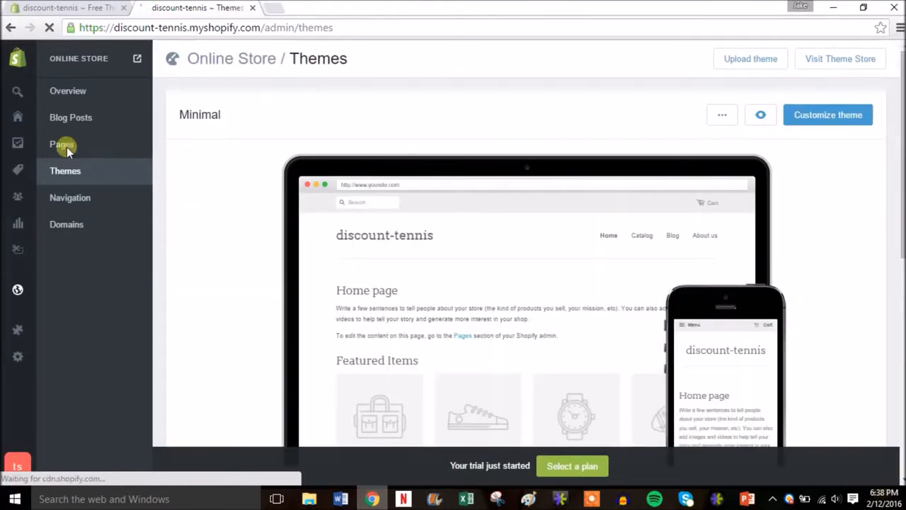
{"action": "mouse_move", "coordinate": [20, 257]}
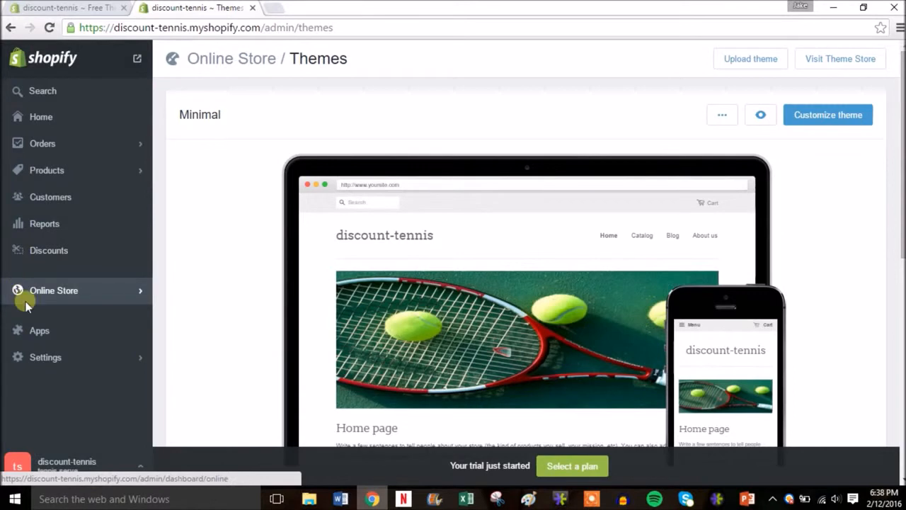
{"action": "left_click", "coordinate": [45, 357]}
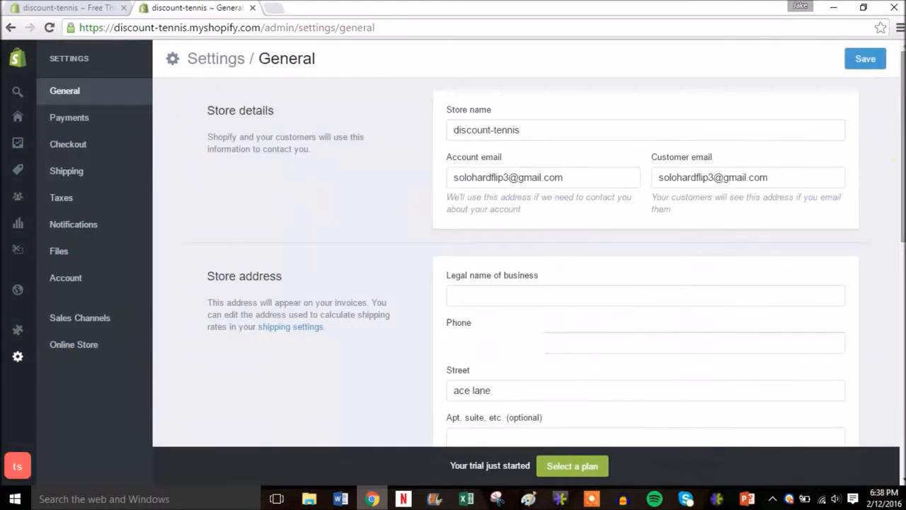
Examine the Shopify Payments account setup form from the payment settings and return without filling it in.
{"action": "left_click", "coordinate": [96, 121]}
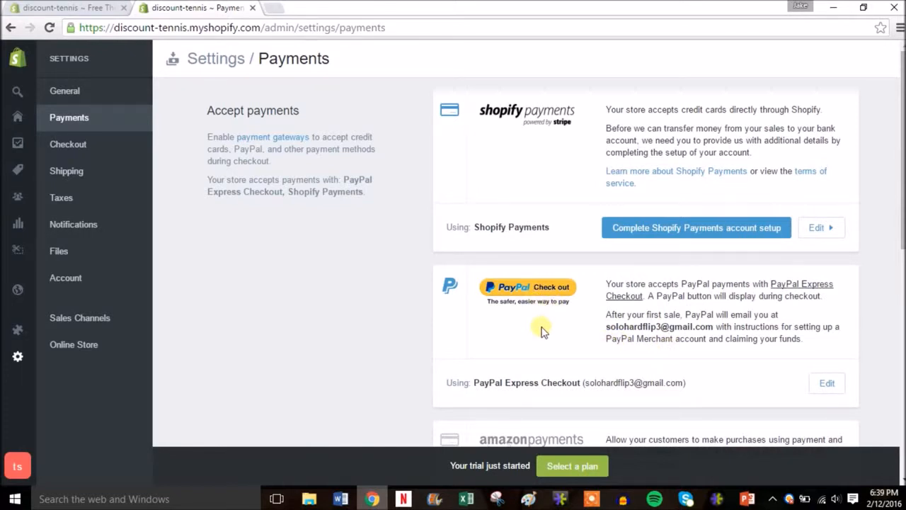
{"action": "left_click", "coordinate": [675, 228]}
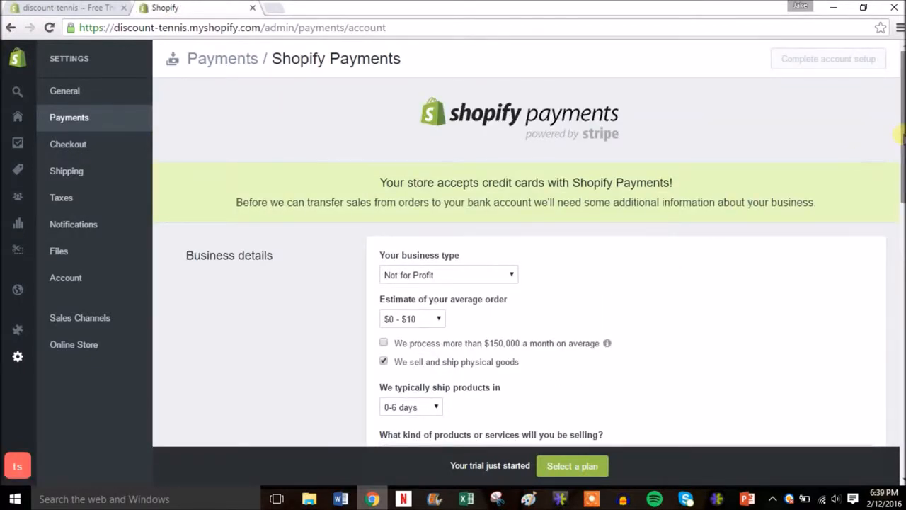
{"action": "scroll", "coordinate": [902, 165], "scroll_direction": "down", "scroll_amount": 1}
{"action": "left_click_drag", "start_coordinate": [902, 164], "coordinate": [901, 190]}
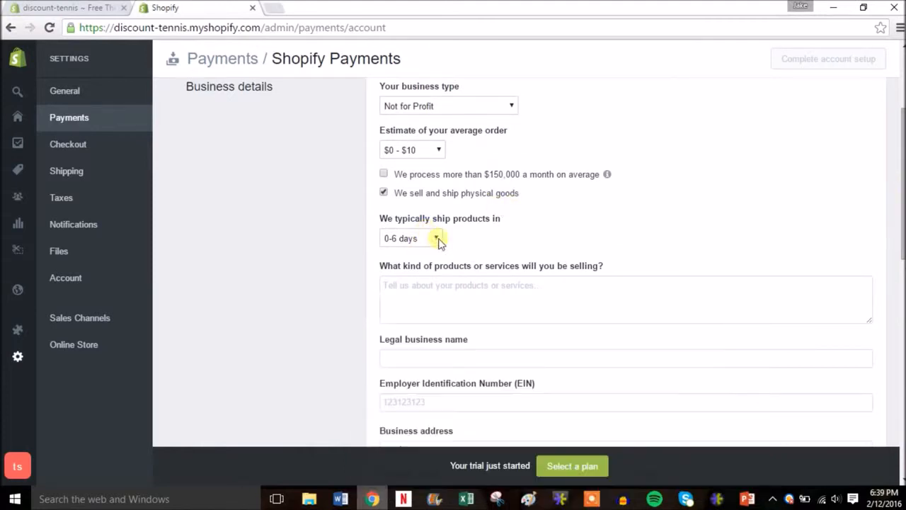
{"action": "left_click_drag", "start_coordinate": [902, 191], "coordinate": [902, 133]}
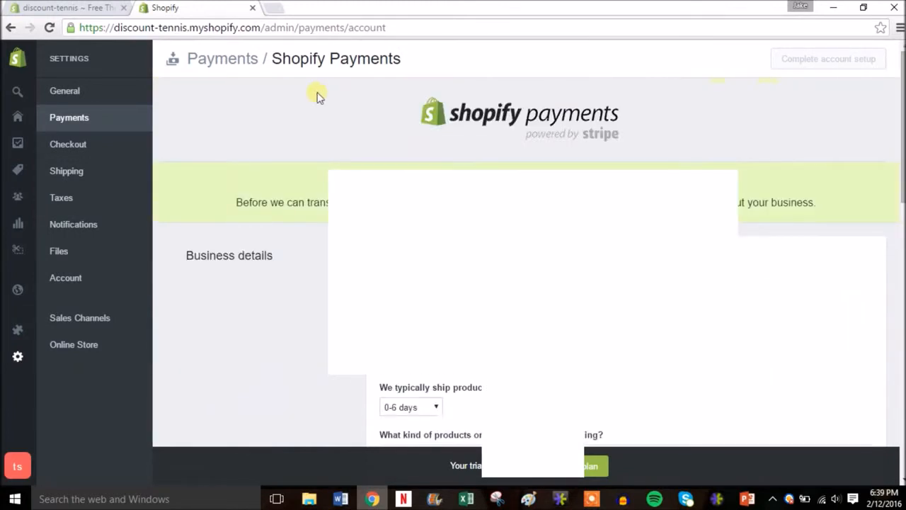
{"action": "left_click", "coordinate": [11, 28]}
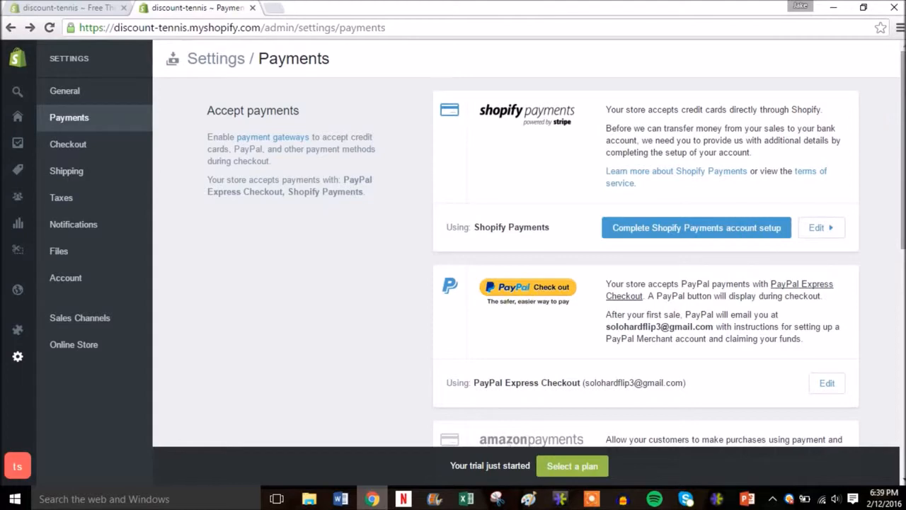
Review the other payment options, including the list of alternative payment methods, without selecting one.
{"action": "left_click_drag", "start_coordinate": [903, 126], "coordinate": [902, 255]}
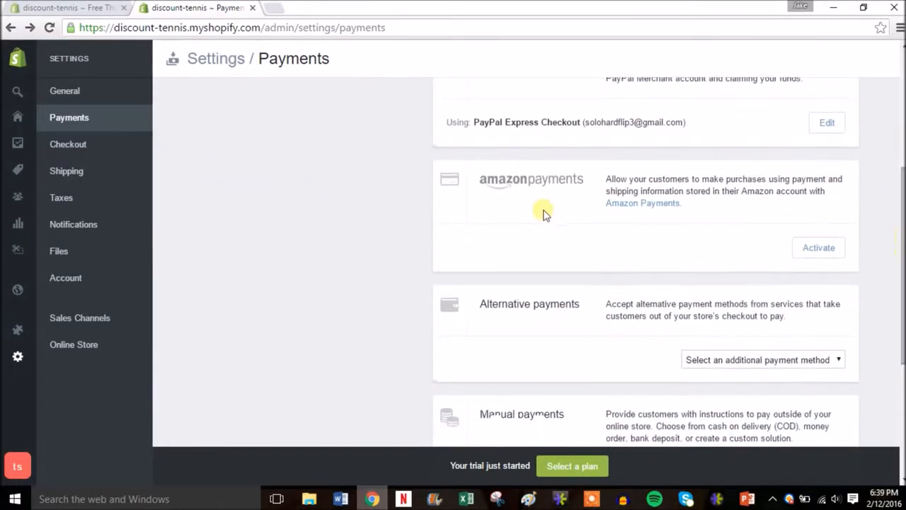
{"action": "left_click", "coordinate": [818, 360]}
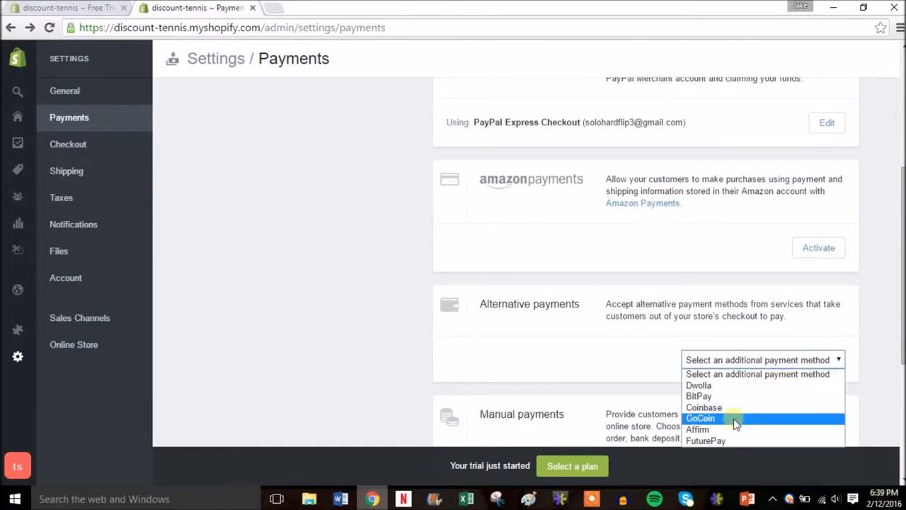
{"action": "left_click", "coordinate": [877, 295]}
{"action": "left_click_drag", "start_coordinate": [903, 264], "coordinate": [903, 141]}
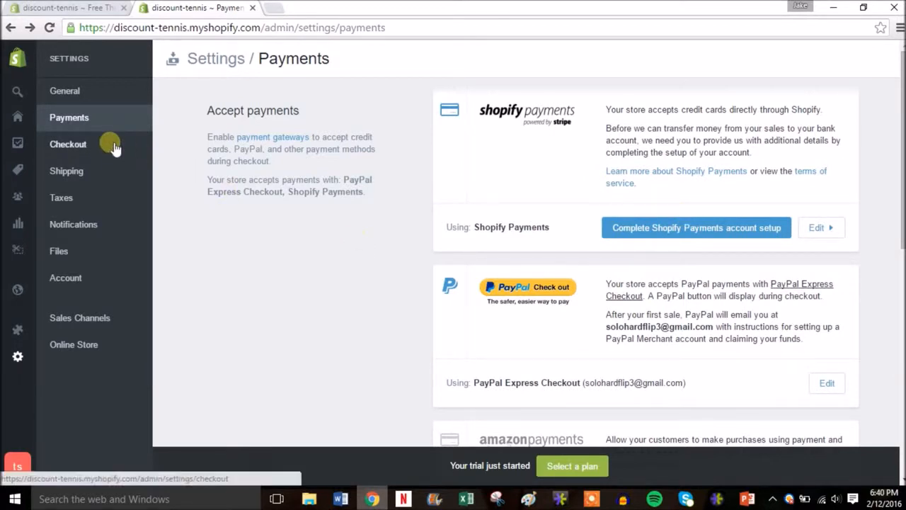
Make customer accounts optional in the checkout settings and review the form, order processing and policy options.
{"action": "left_click", "coordinate": [81, 147]}
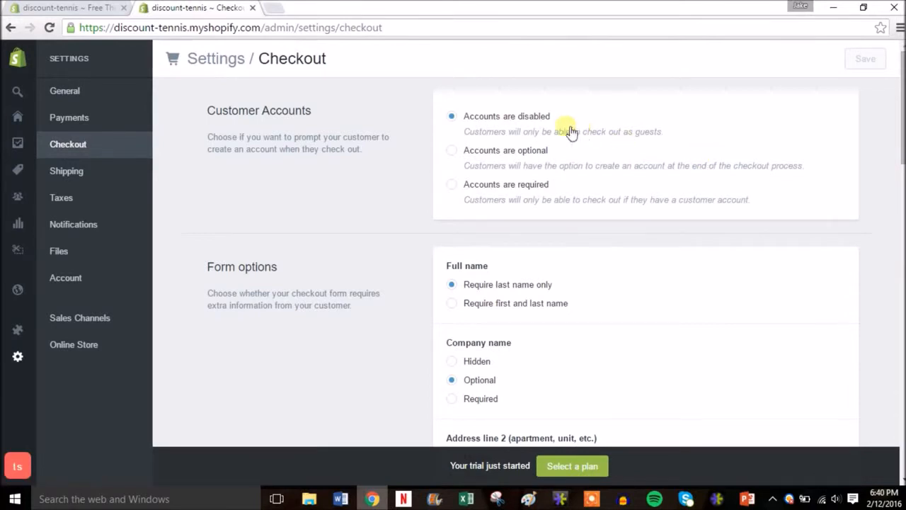
{"action": "left_click", "coordinate": [498, 155]}
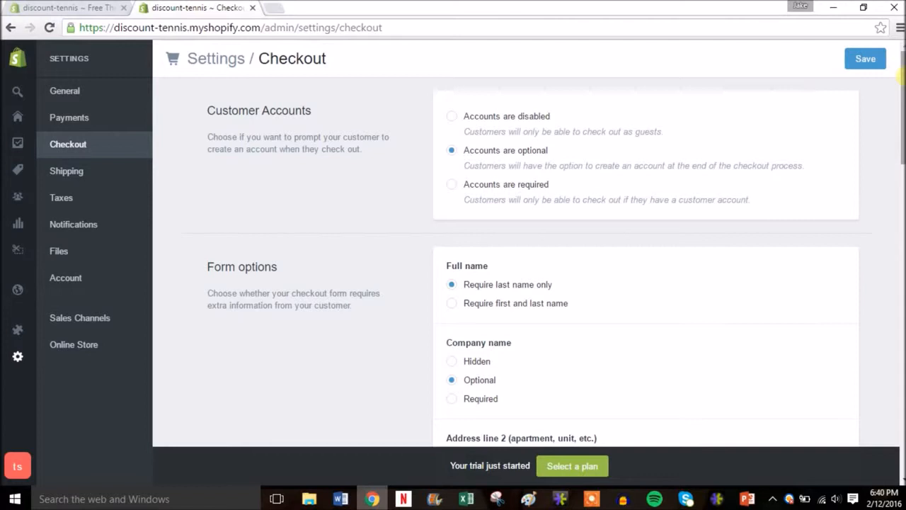
{"action": "scroll", "coordinate": [524, 248], "scroll_direction": "down", "scroll_amount": 1}
{"action": "scroll", "coordinate": [577, 116], "scroll_direction": "down", "scroll_amount": 2}
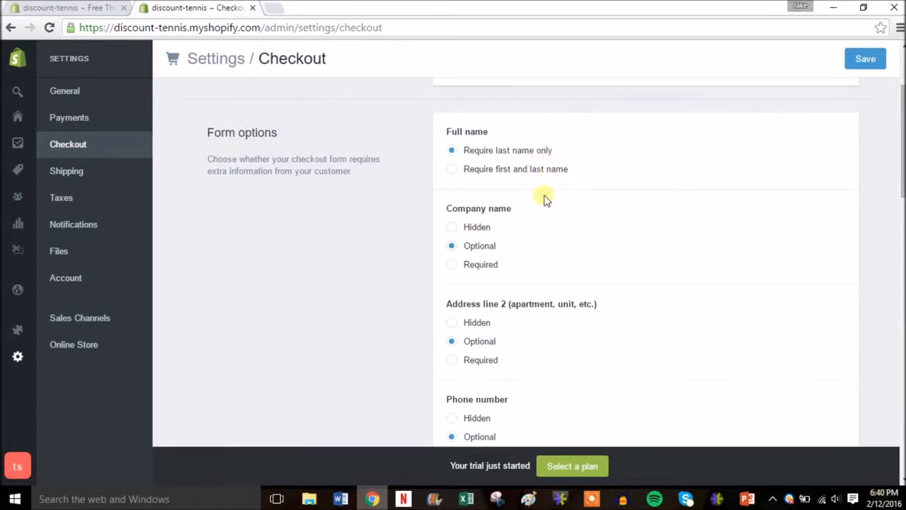
{"action": "scroll", "coordinate": [528, 262], "scroll_direction": "down", "scroll_amount": 2}
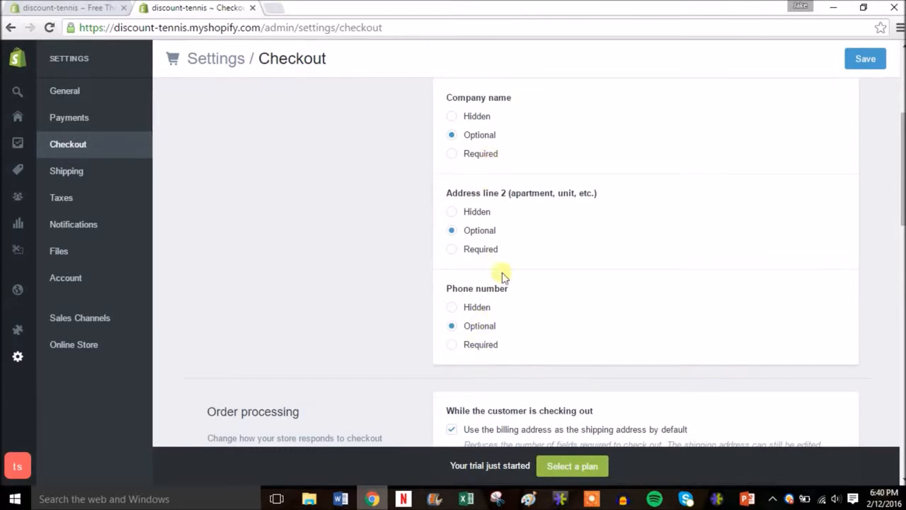
{"action": "left_click_drag", "start_coordinate": [901, 165], "coordinate": [902, 309]}
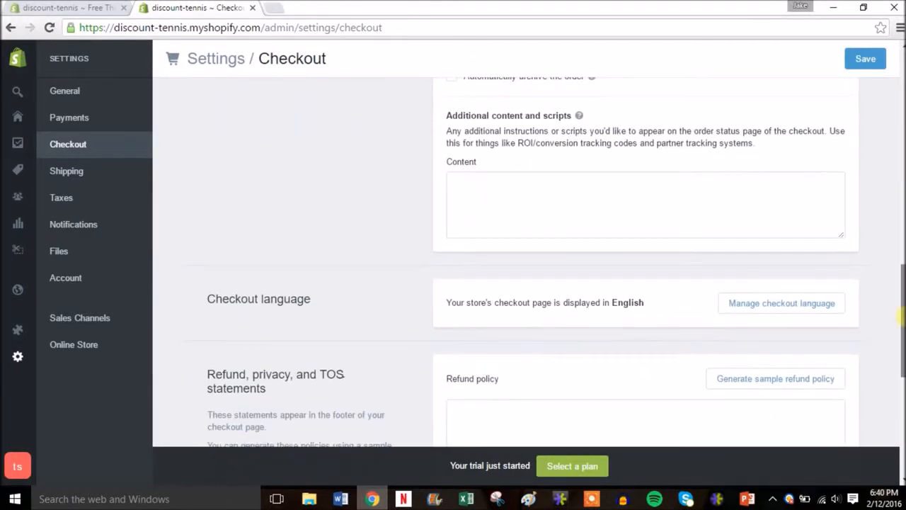
Generate the sample refund policy, privacy policy and terms of service for the store's checkout footer.
{"action": "left_click", "coordinate": [538, 221]}
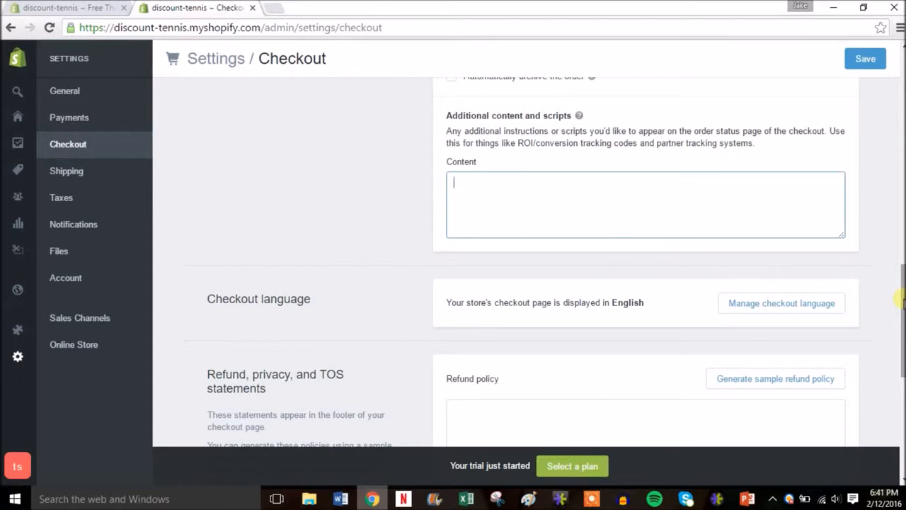
{"action": "left_click_drag", "start_coordinate": [902, 301], "coordinate": [900, 366]}
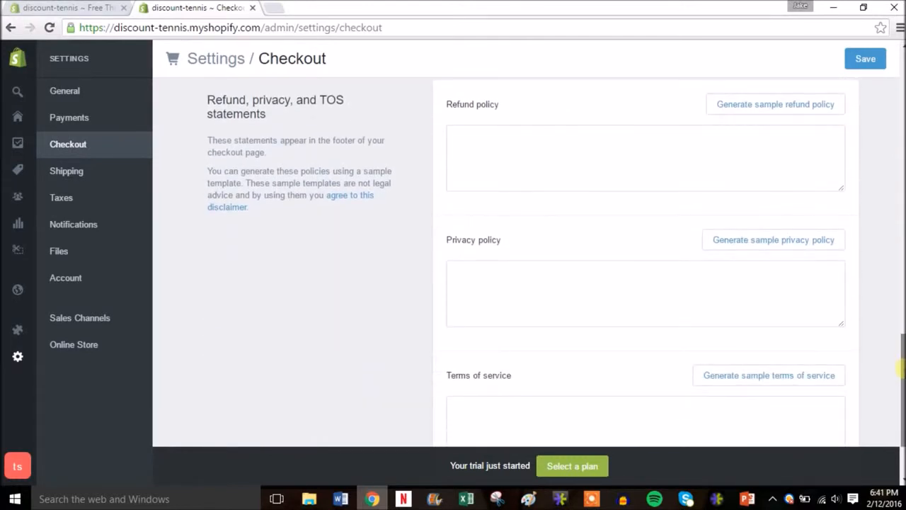
{"action": "left_click", "coordinate": [727, 105]}
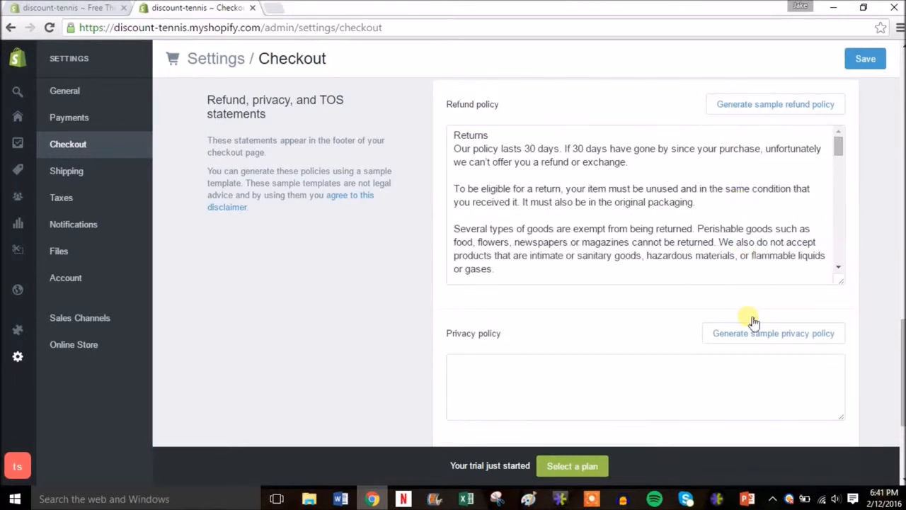
{"action": "left_click", "coordinate": [752, 334]}
{"action": "left_click_drag", "start_coordinate": [900, 365], "coordinate": [900, 426]}
{"action": "left_click", "coordinate": [765, 292]}
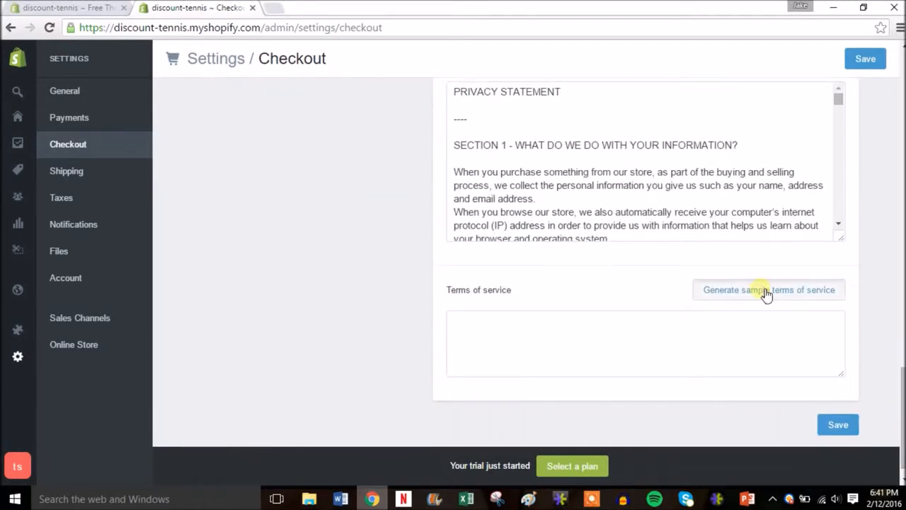
Copy the full text of the generated privacy policy and save the checkout settings.
{"action": "left_click_drag", "start_coordinate": [903, 382], "coordinate": [900, 355]}
{"action": "mouse_move", "coordinate": [838, 270]}
{"action": "left_mouse_down"}
{"action": "mouse_move", "coordinate": [837, 378]}
{"action": "mouse_move", "coordinate": [833, 308]}
{"action": "mouse_move", "coordinate": [845, 259]}
{"action": "left_mouse_up"}
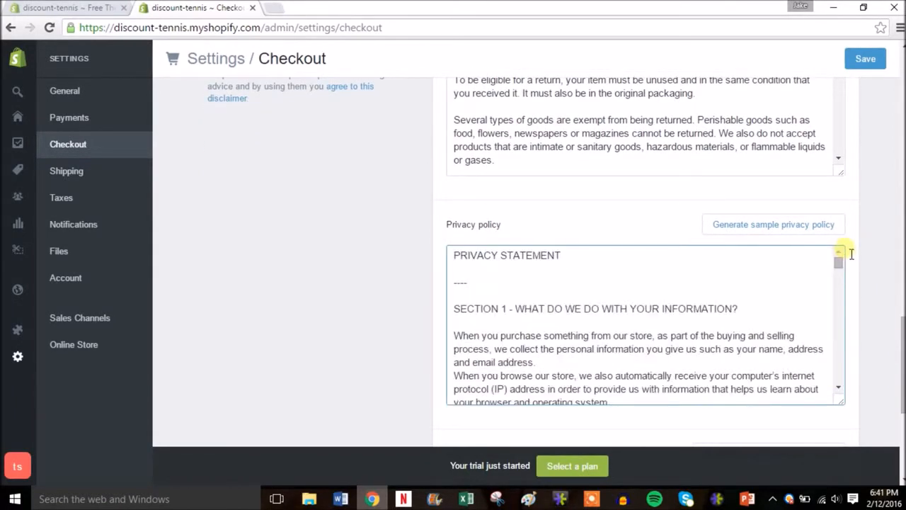
{"action": "left_click_drag", "start_coordinate": [457, 260], "coordinate": [710, 473]}
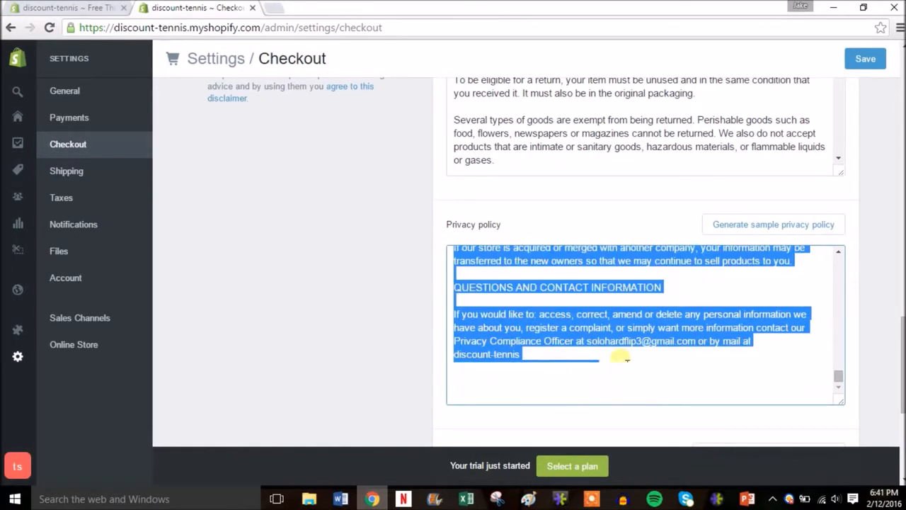
{"action": "left_click_drag", "start_coordinate": [903, 349], "coordinate": [902, 248]}
{"action": "left_click", "coordinate": [867, 60]}
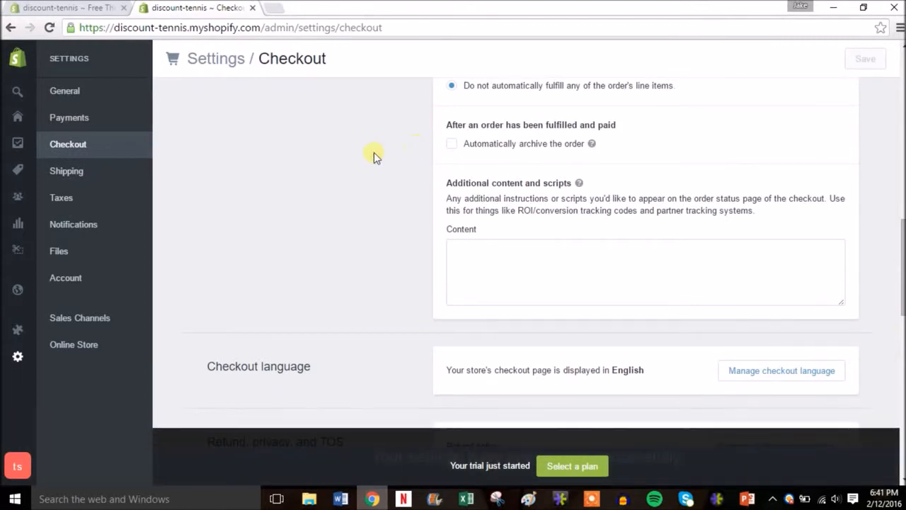
Go to the online store's pages and start adding a new page.
{"action": "mouse_move", "coordinate": [20, 297]}
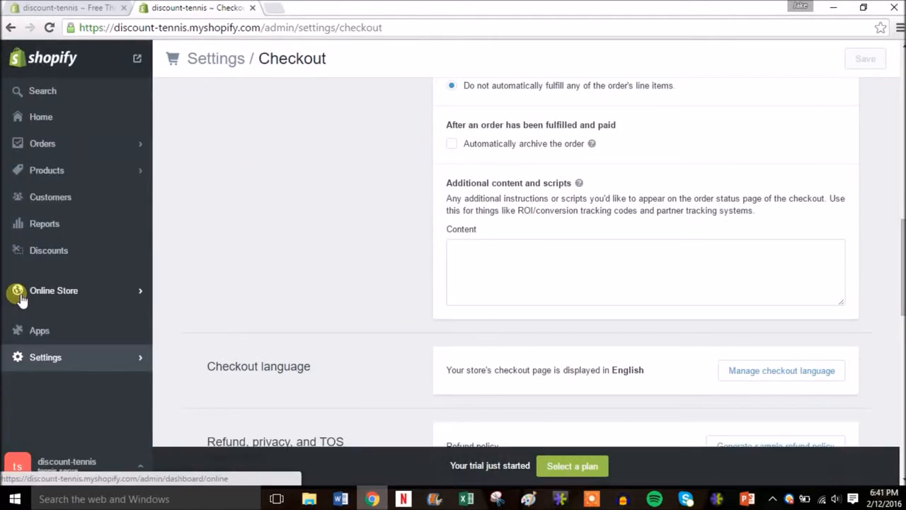
{"action": "left_click", "coordinate": [20, 297]}
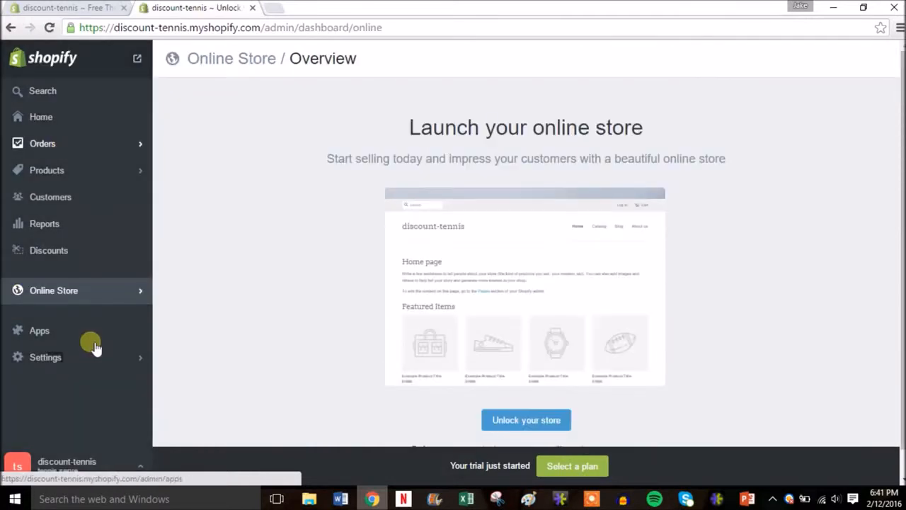
{"action": "left_click", "coordinate": [139, 296]}
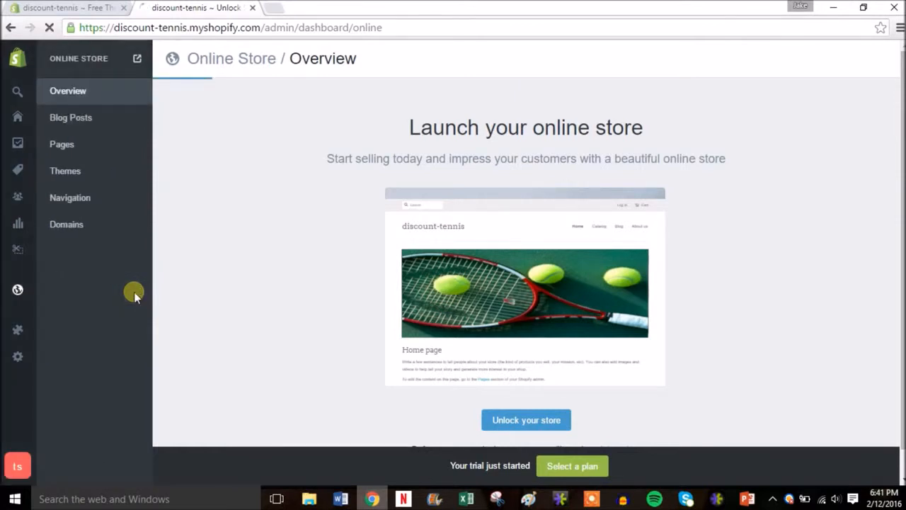
{"action": "left_click", "coordinate": [65, 146]}
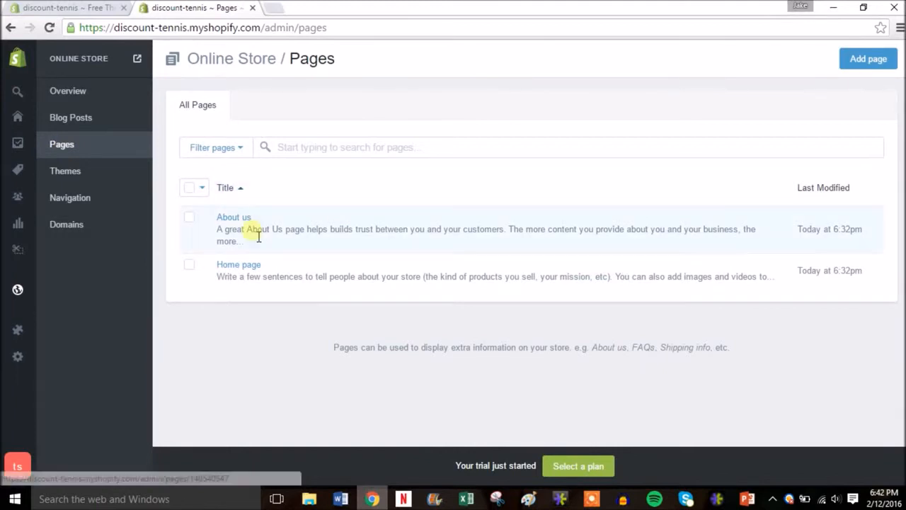
{"action": "left_click", "coordinate": [871, 58]}
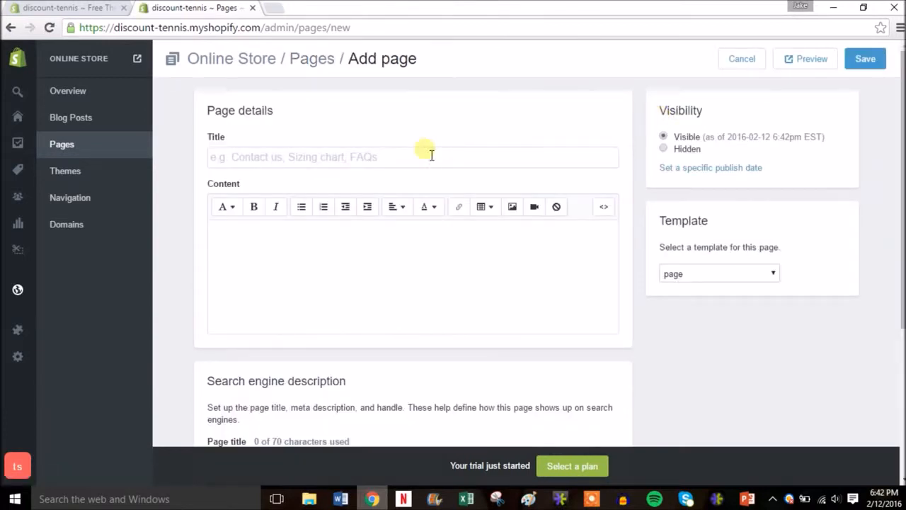
Title the new page Privacy Policy, paste the copied policy text as its content and save the page.
{"action": "left_click", "coordinate": [419, 159]}
{"action": "type", "text": "P"}
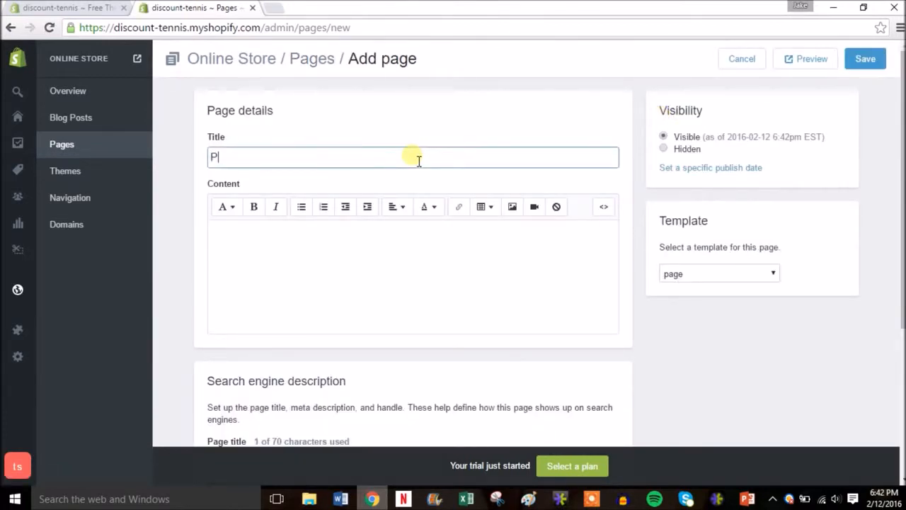
{"action": "type", "text": "rivacy Policy"}
{"action": "left_click", "coordinate": [337, 266]}
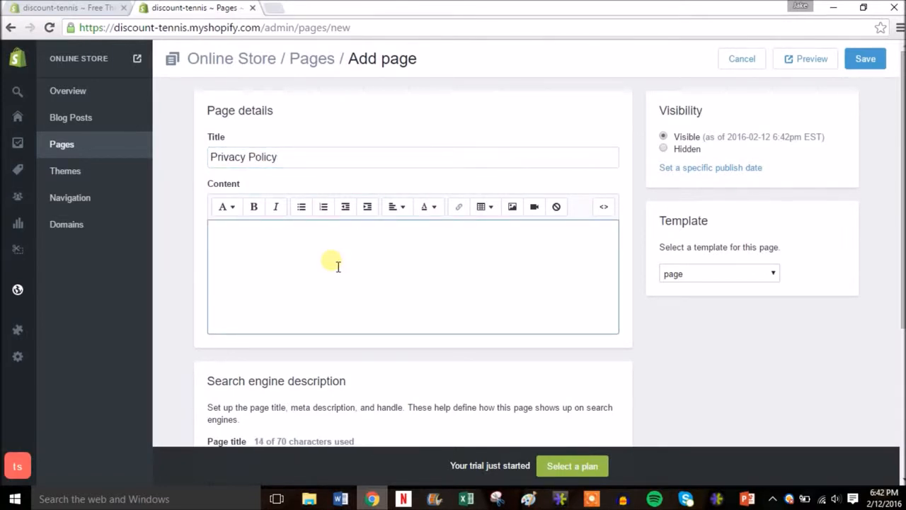
{"action": "key", "text": "ctrl+v"}
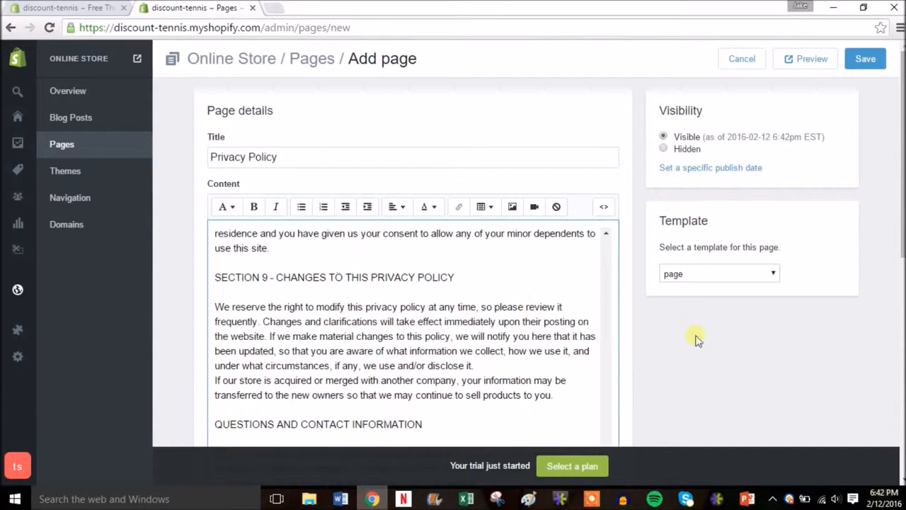
{"action": "left_click_drag", "start_coordinate": [903, 198], "coordinate": [903, 215]}
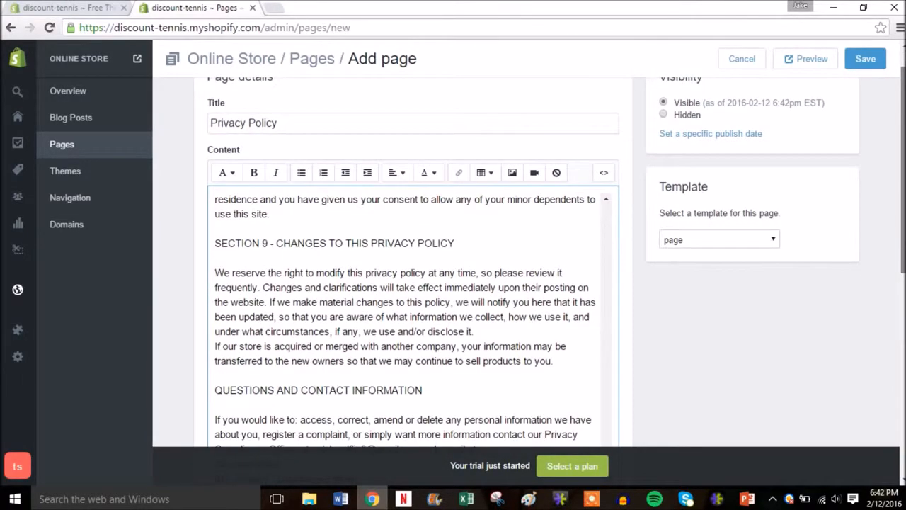
{"action": "scroll", "coordinate": [411, 213], "scroll_direction": "down", "scroll_amount": 1}
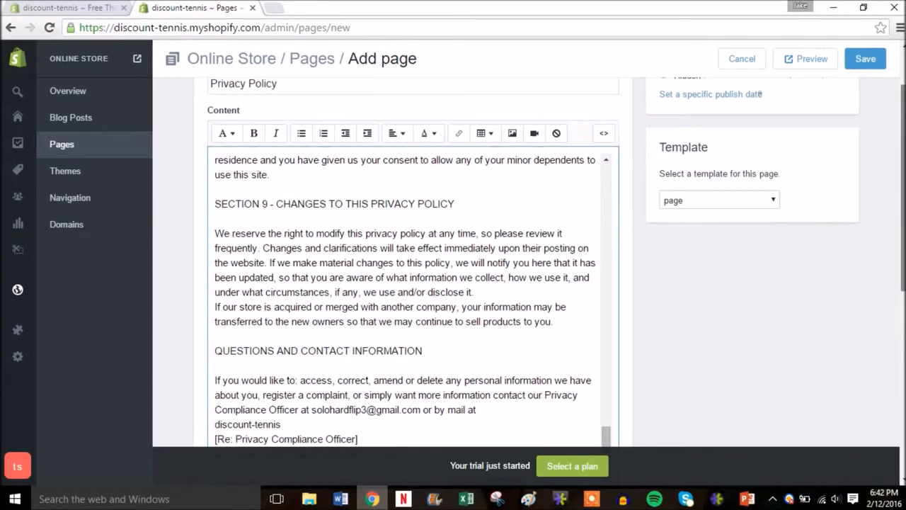
{"action": "scroll", "coordinate": [411, 214], "scroll_direction": "up", "scroll_amount": 2}
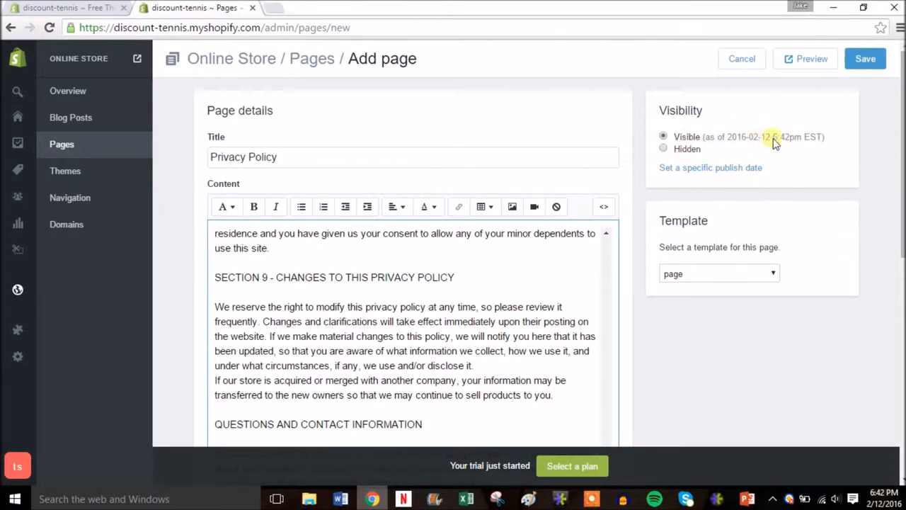
{"action": "left_click", "coordinate": [870, 60]}
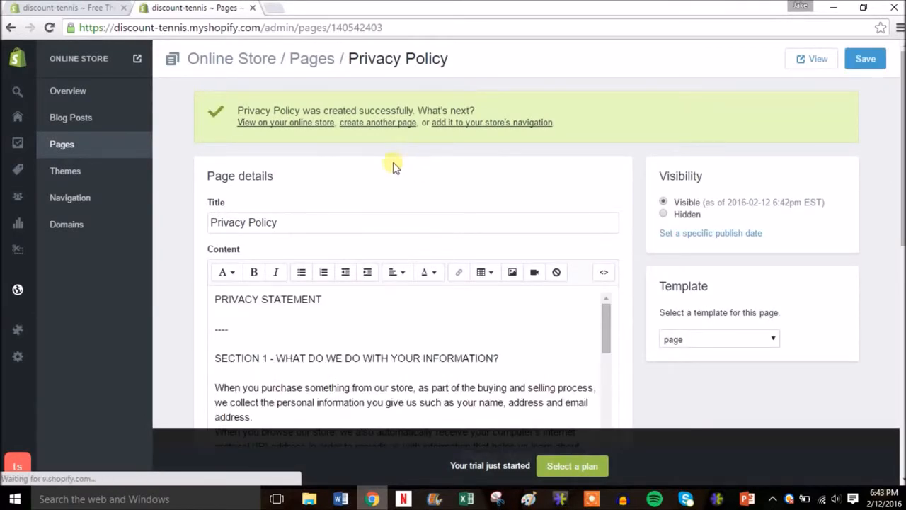
View the Privacy Policy page on the storefront in a separate browser tab, then close that tab.
{"action": "right_click", "coordinate": [811, 57]}
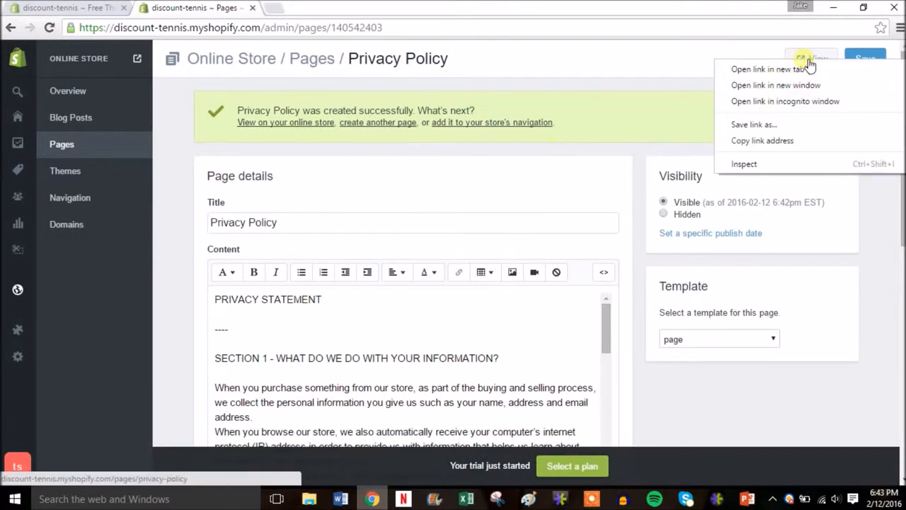
{"action": "left_click", "coordinate": [797, 69]}
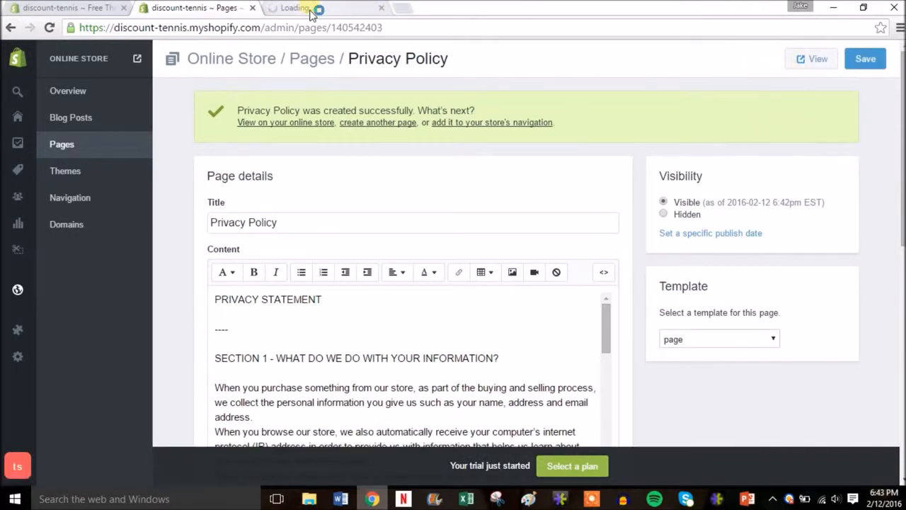
{"action": "left_click", "coordinate": [312, 8]}
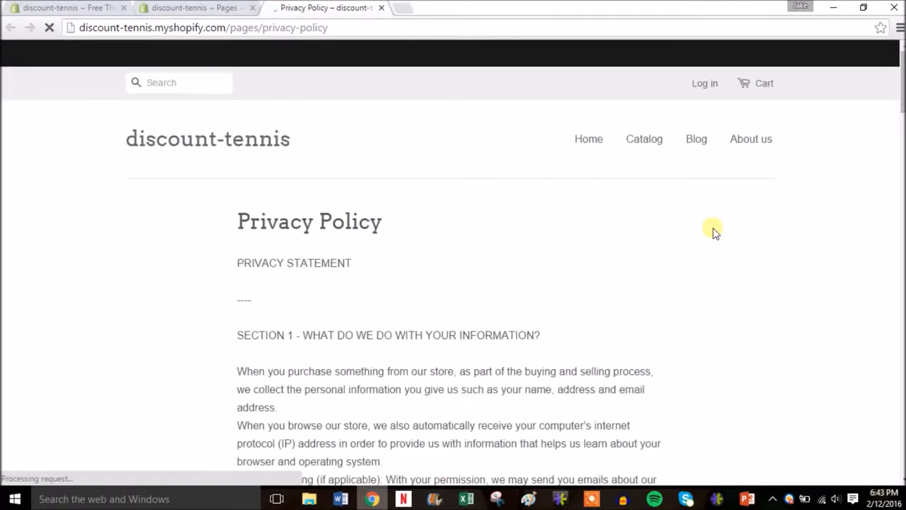
{"action": "mouse_move", "coordinate": [901, 72]}
{"action": "left_mouse_down"}
{"action": "mouse_move", "coordinate": [901, 262]}
{"action": "mouse_move", "coordinate": [899, 55]}
{"action": "left_mouse_up"}
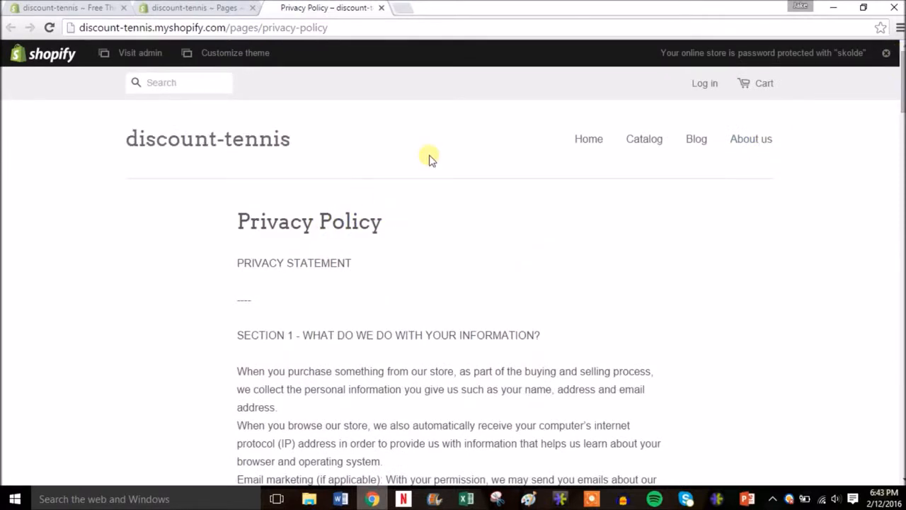
{"action": "left_click", "coordinate": [380, 8]}
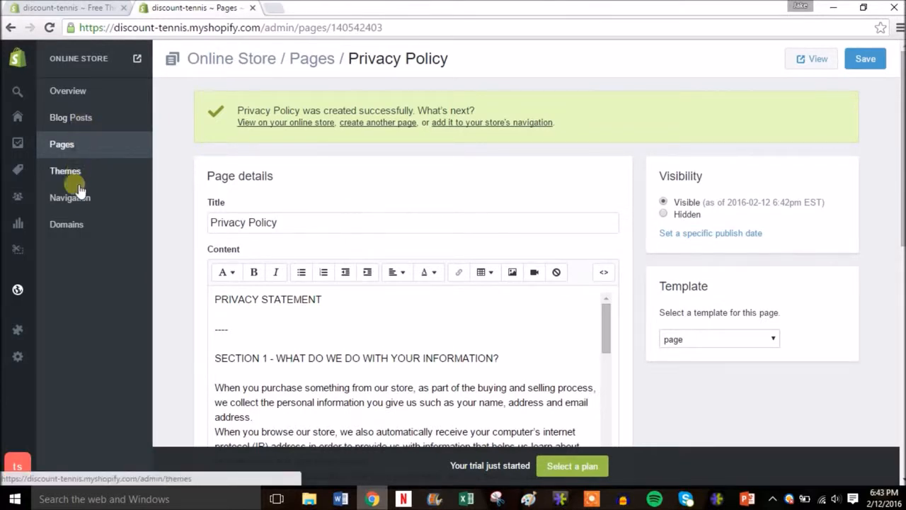
In the shipping settings, set the cost of the domestic Standard Shipping rate to $5.00 and save the rate.
{"action": "mouse_move", "coordinate": [20, 354]}
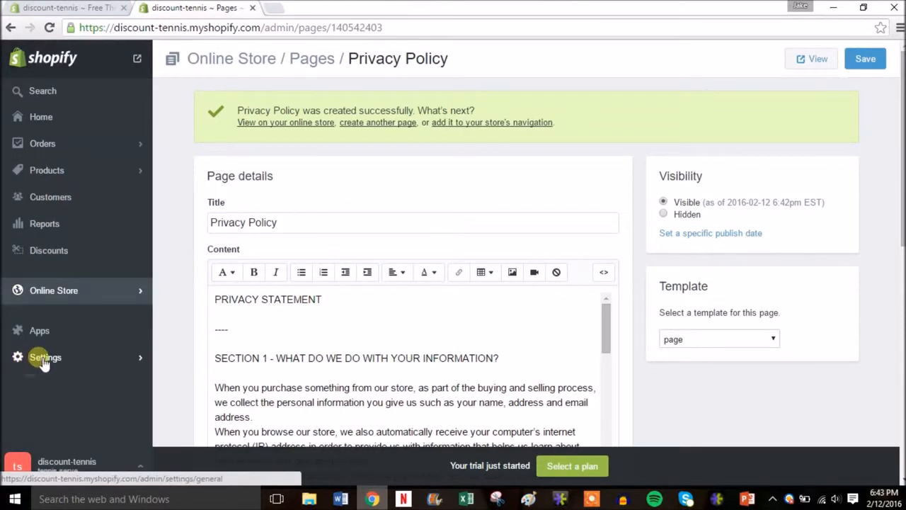
{"action": "left_click", "coordinate": [44, 360]}
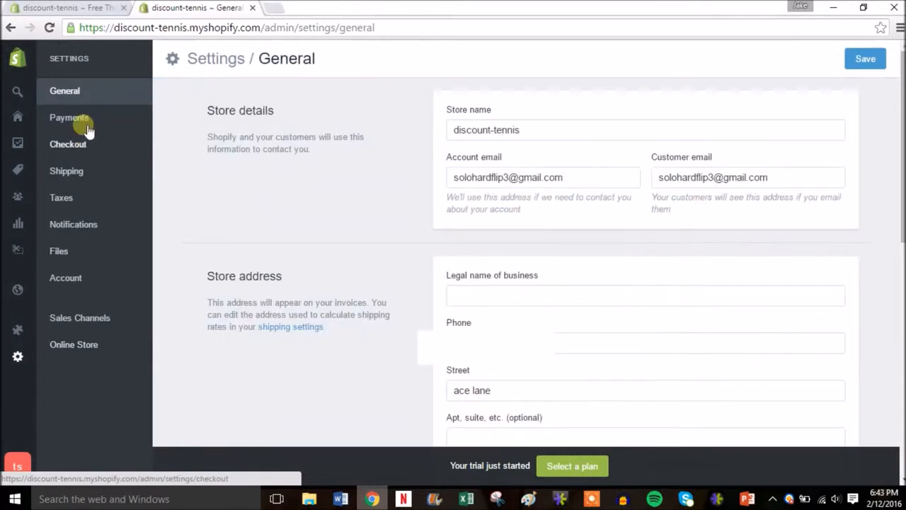
{"action": "left_click", "coordinate": [81, 179]}
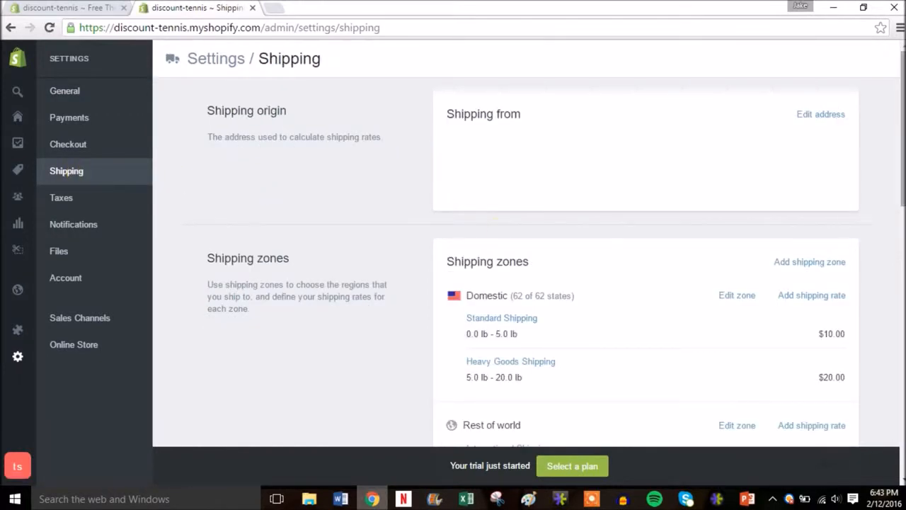
{"action": "scroll", "coordinate": [500, 228], "scroll_direction": "down", "scroll_amount": 3}
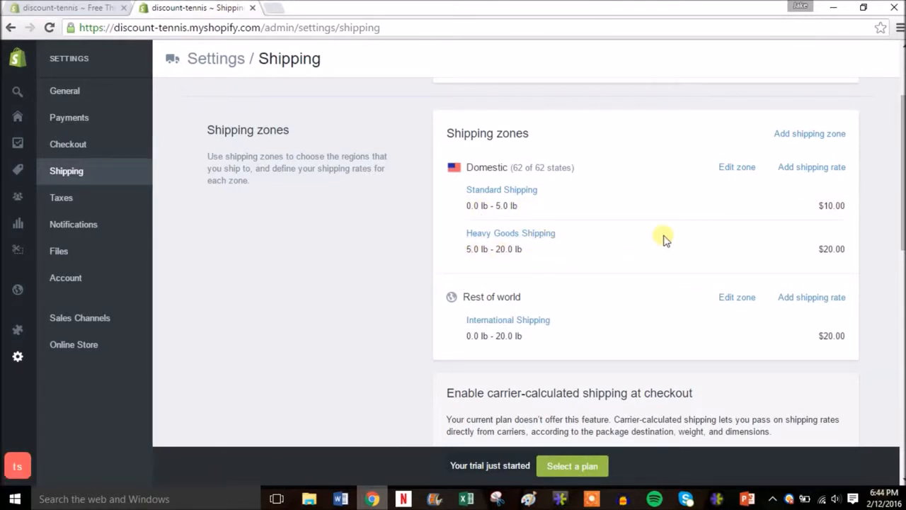
{"action": "left_click", "coordinate": [524, 191]}
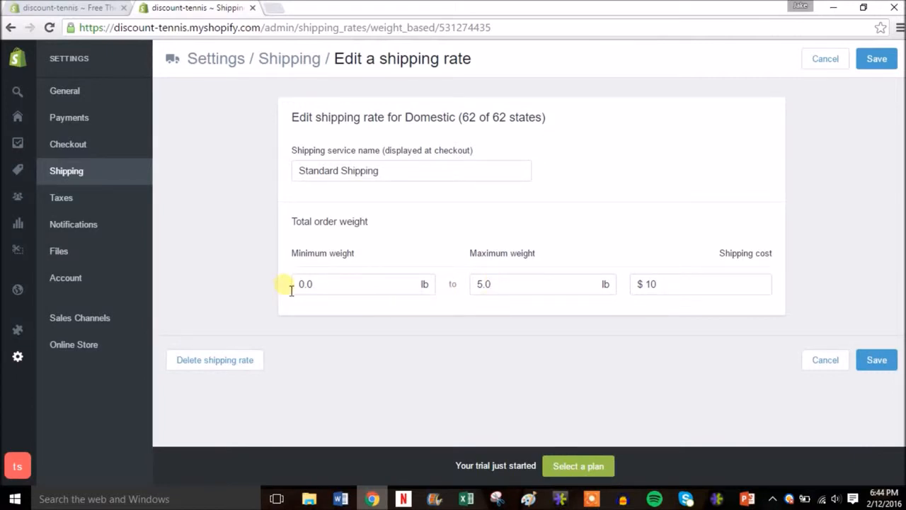
{"action": "left_click", "coordinate": [669, 290]}
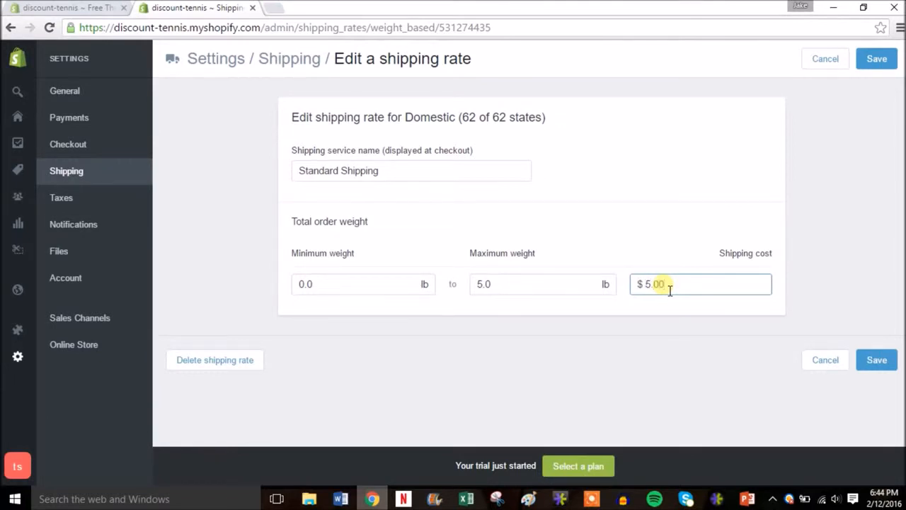
{"action": "left_click", "coordinate": [877, 361]}
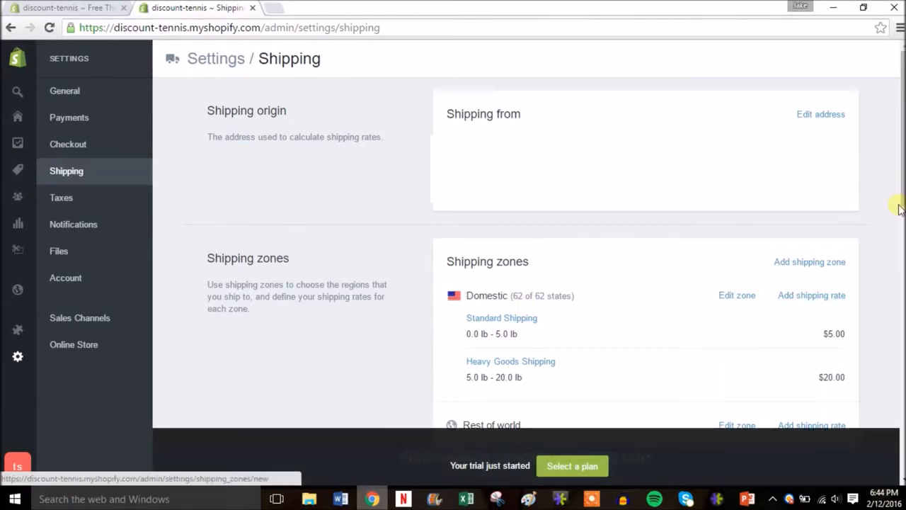
Review the shipping zones, label printer and package settings, and open the store's tax settings.
{"action": "scroll", "coordinate": [900, 209], "scroll_direction": "down", "scroll_amount": 3}
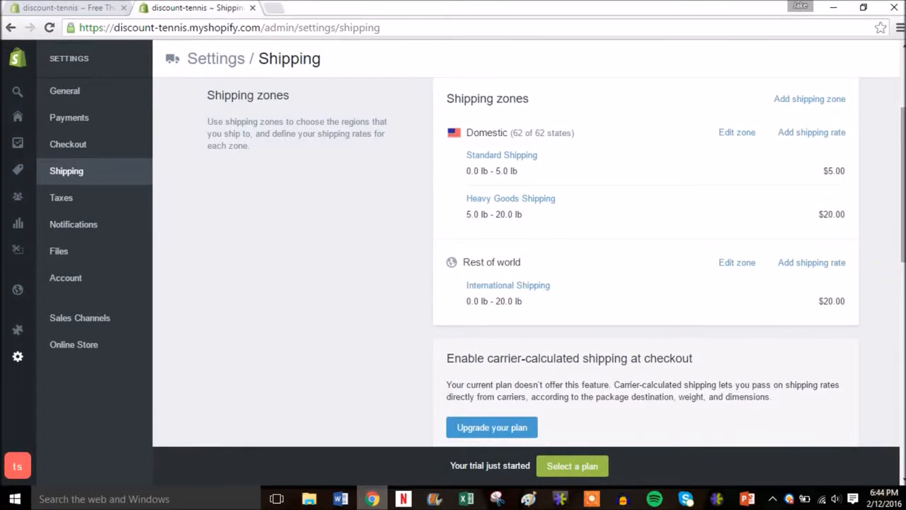
{"action": "scroll", "coordinate": [899, 262], "scroll_direction": "down", "scroll_amount": 2}
{"action": "left_click_drag", "start_coordinate": [901, 258], "coordinate": [901, 344]}
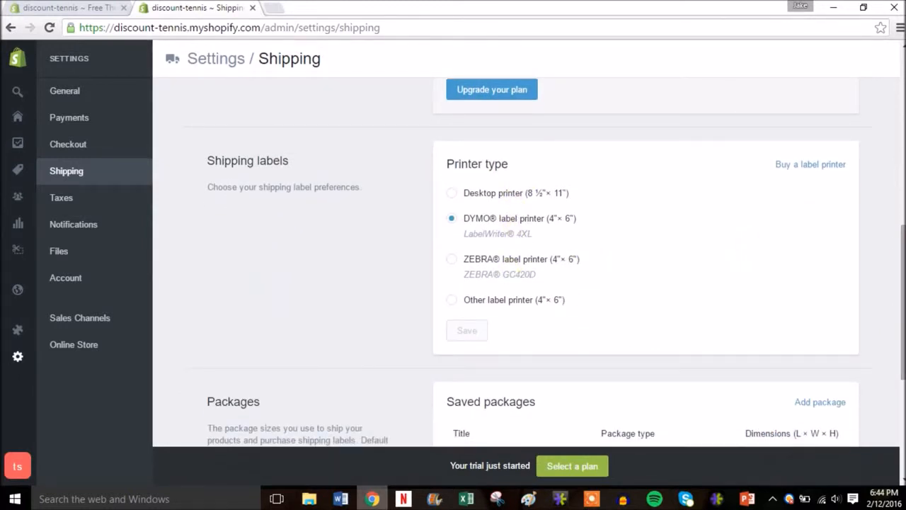
{"action": "left_click_drag", "start_coordinate": [902, 265], "coordinate": [898, 129]}
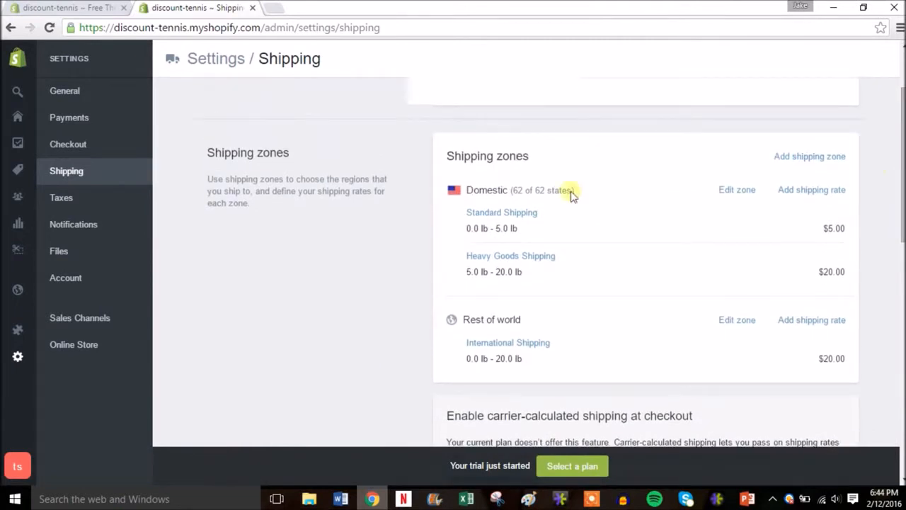
{"action": "left_click", "coordinate": [62, 199]}
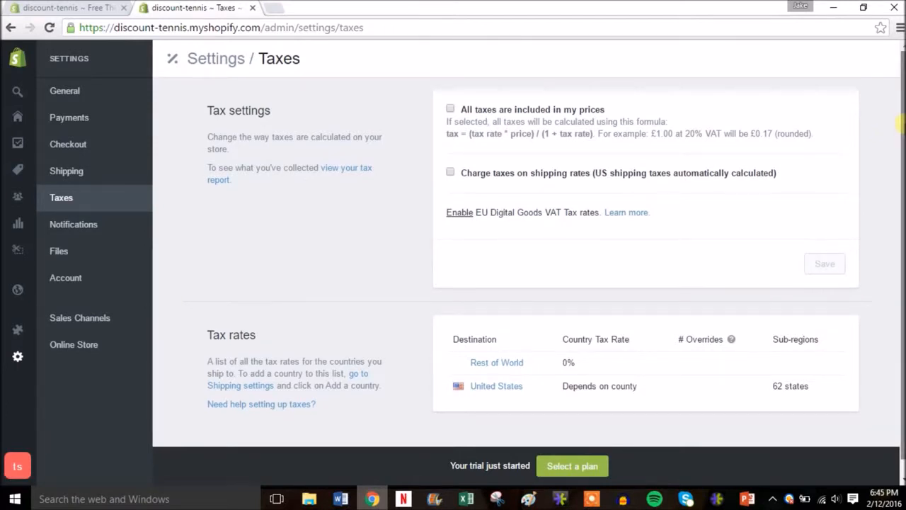
Review the tax settings and tax rates, and look through the email templates and order notification settings.
{"action": "scroll", "coordinate": [902, 164], "scroll_direction": "down", "scroll_amount": 2}
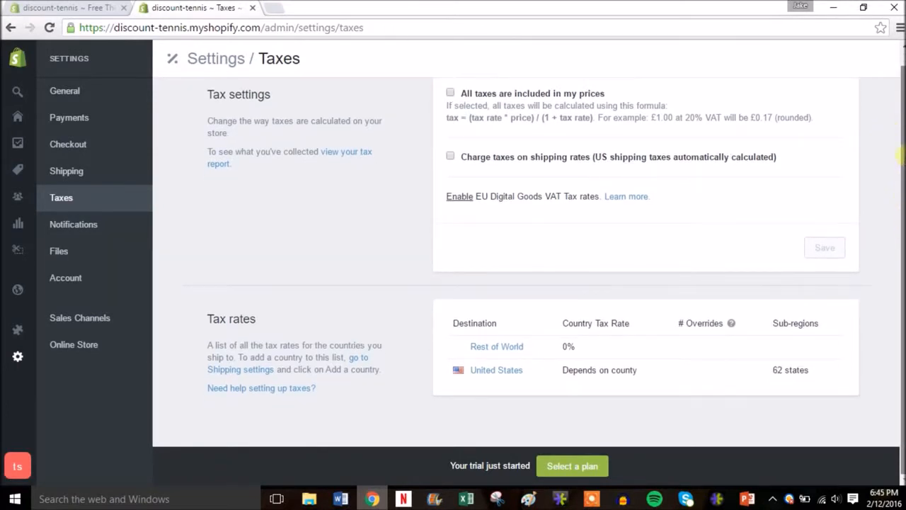
{"action": "scroll", "coordinate": [899, 174], "scroll_direction": "up", "scroll_amount": 2}
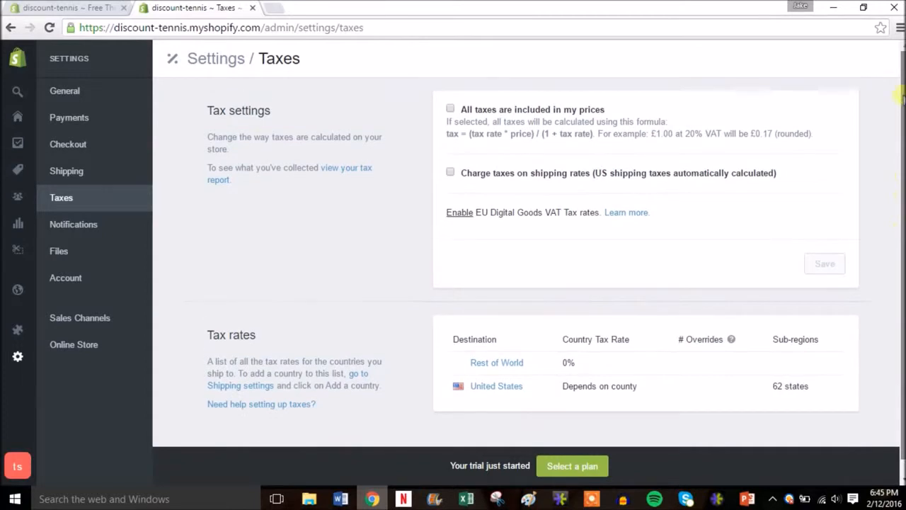
{"action": "left_click", "coordinate": [75, 232]}
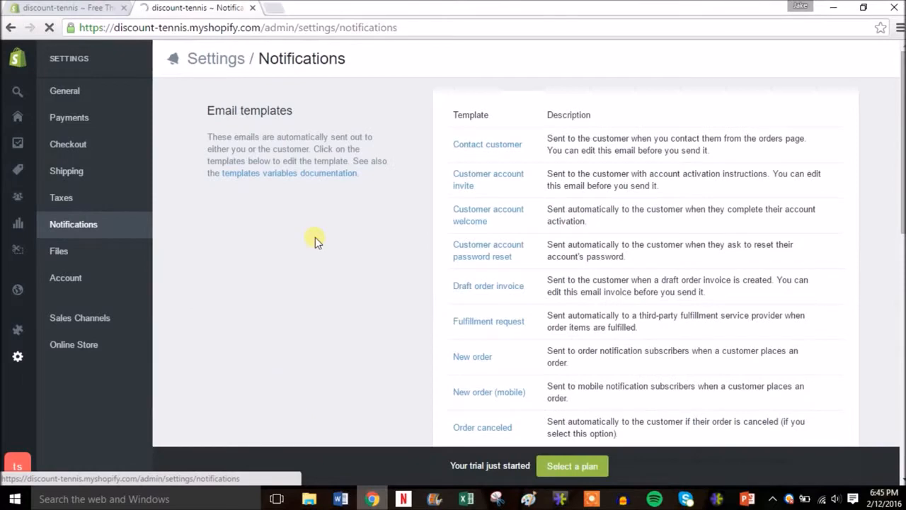
{"action": "left_click_drag", "start_coordinate": [903, 79], "coordinate": [902, 278]}
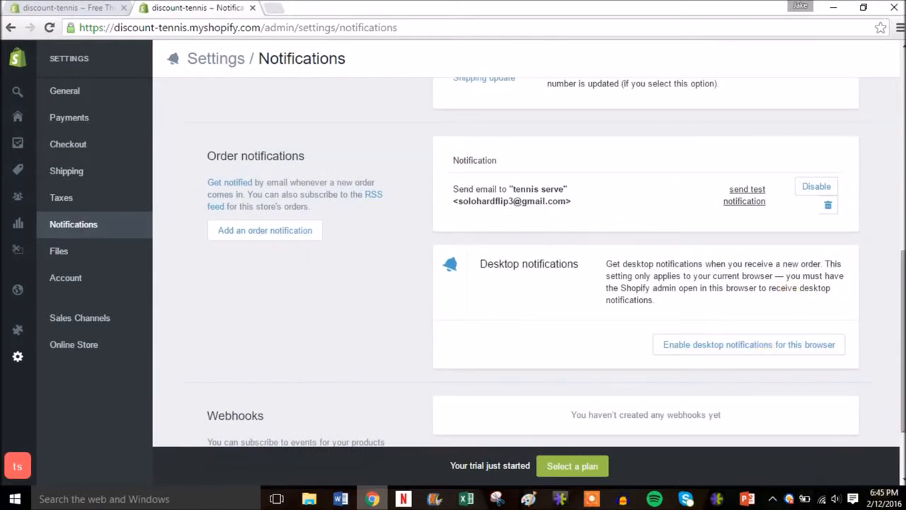
{"action": "left_click_drag", "start_coordinate": [903, 418], "coordinate": [904, 219]}
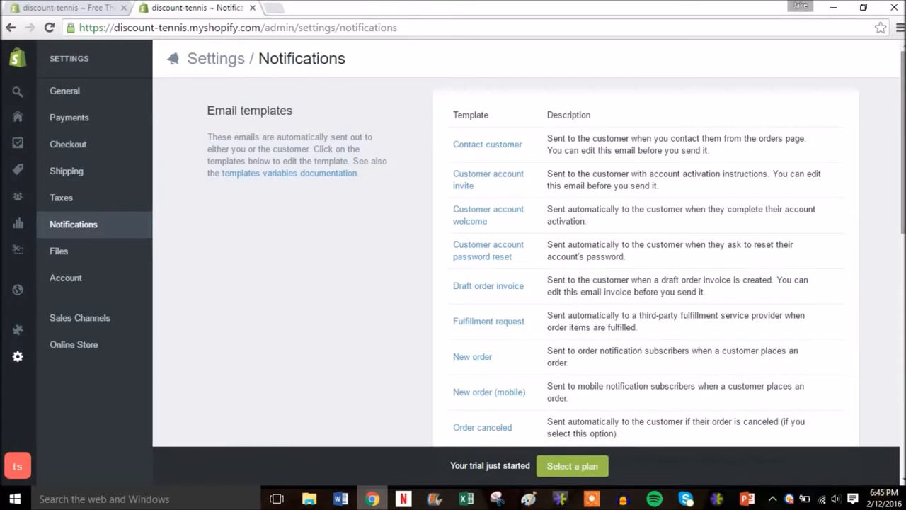
Review the store's uploaded files section and the account settings for plan, billing, staff members and login services.
{"action": "left_click", "coordinate": [83, 251]}
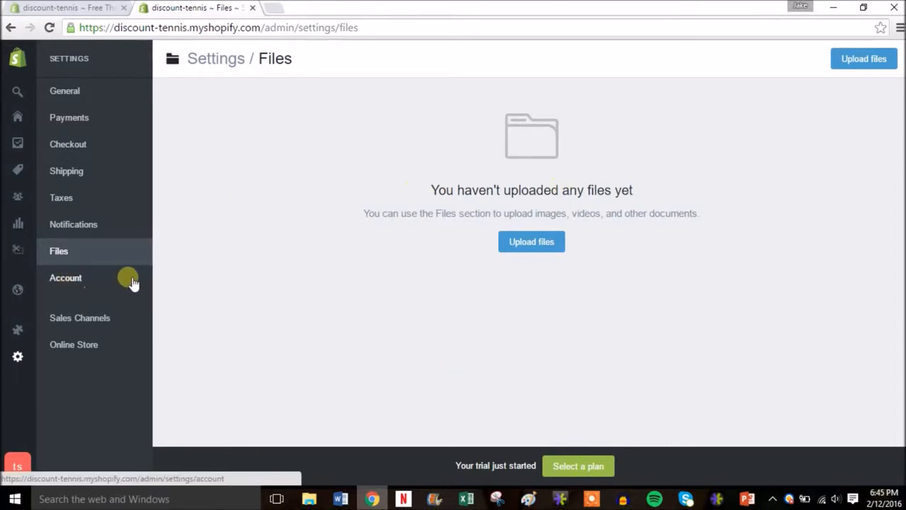
{"action": "left_click", "coordinate": [104, 282]}
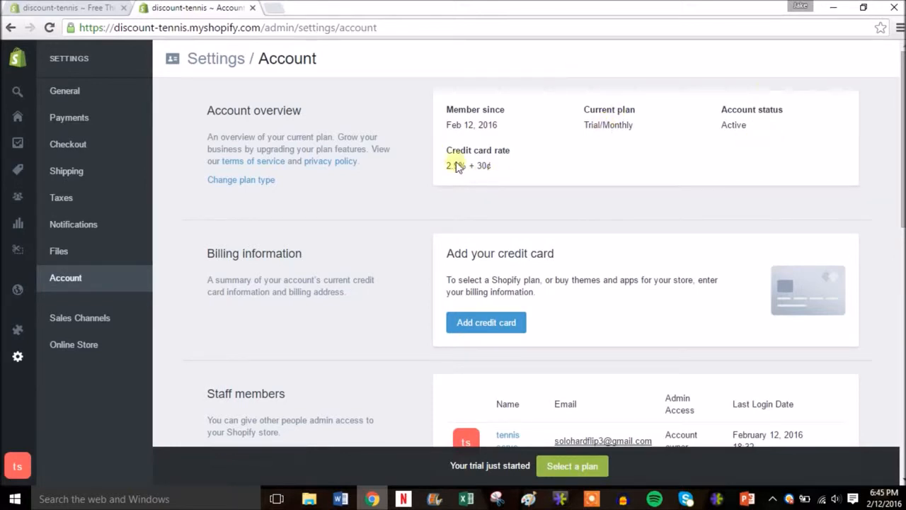
{"action": "left_click_drag", "start_coordinate": [903, 153], "coordinate": [903, 224]}
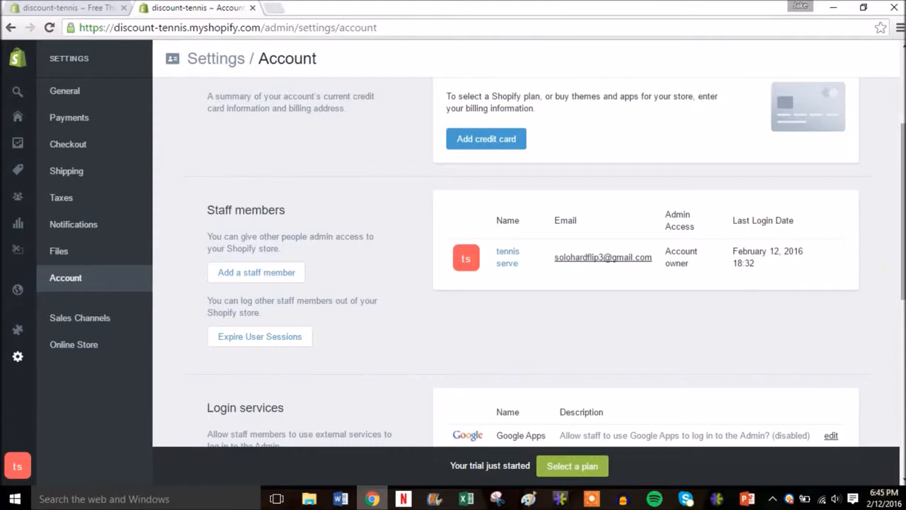
{"action": "scroll", "coordinate": [528, 262], "scroll_direction": "down", "scroll_amount": 1}
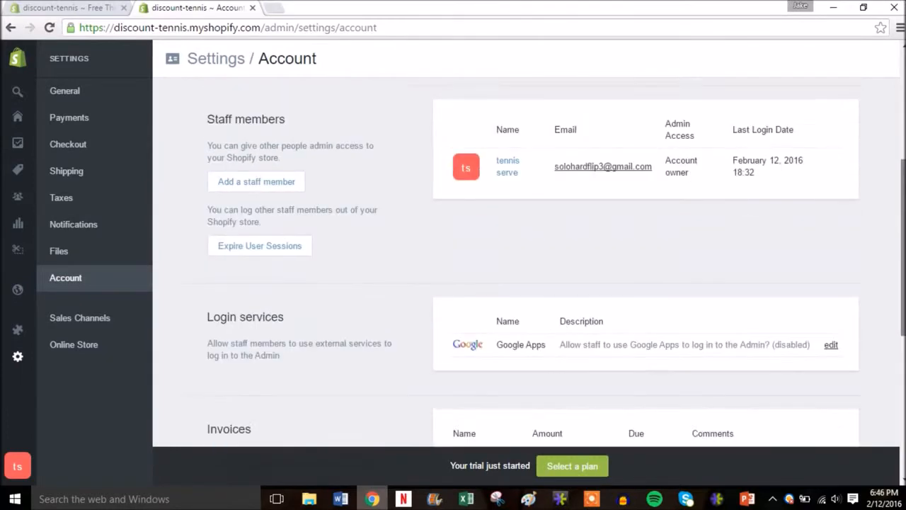
{"action": "scroll", "coordinate": [901, 112], "scroll_direction": "up", "scroll_amount": 3}
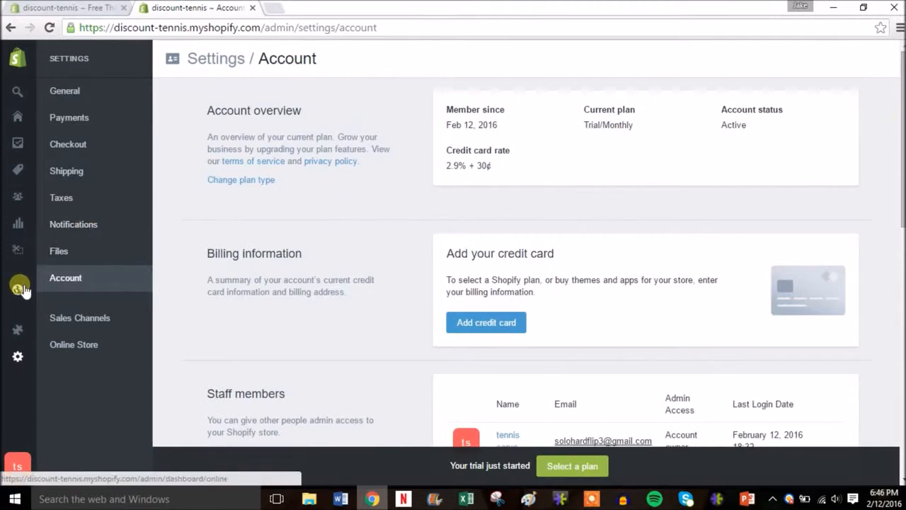
Visit the online store overview, then start a new product and title it Tennis Ball Bucket.
{"action": "mouse_move", "coordinate": [22, 291]}
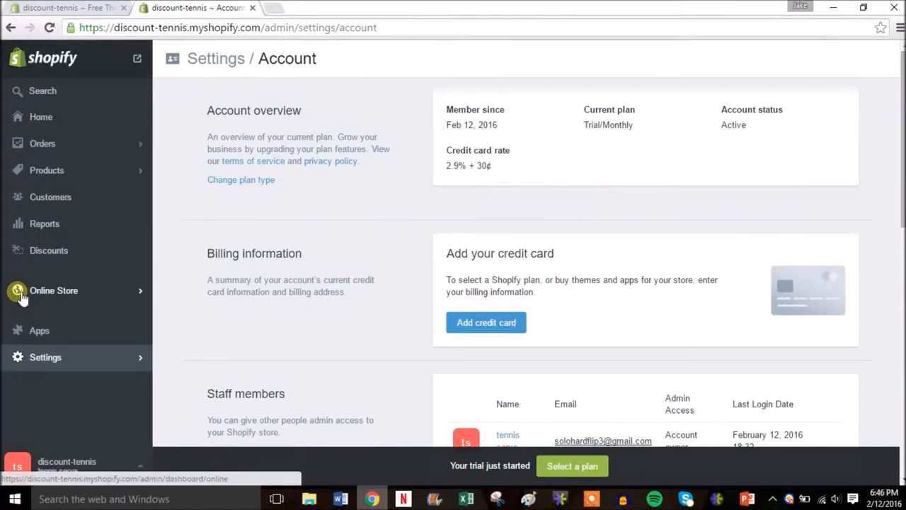
{"action": "left_click", "coordinate": [101, 295]}
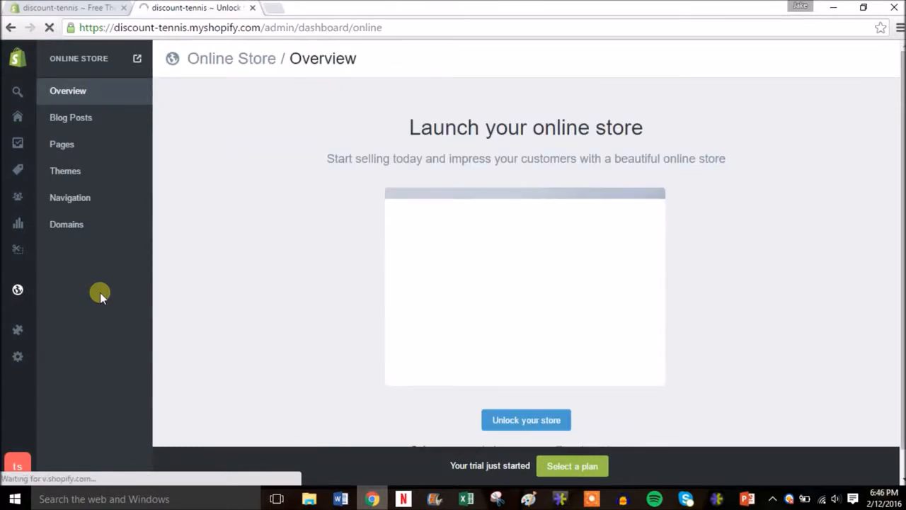
{"action": "mouse_move", "coordinate": [20, 183]}
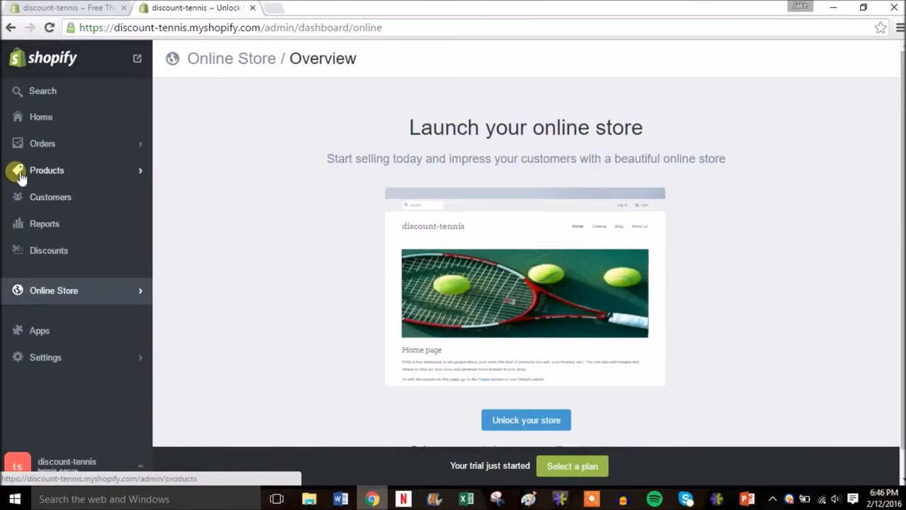
{"action": "left_click", "coordinate": [46, 171]}
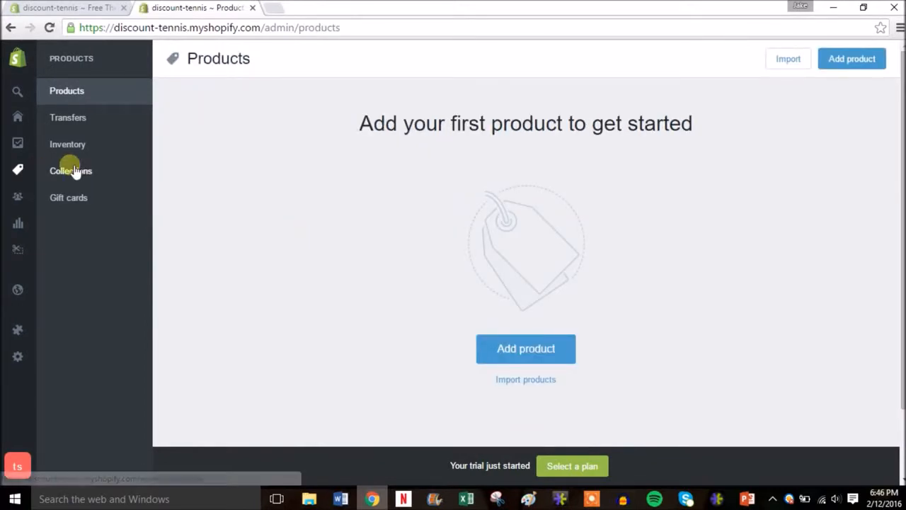
{"action": "left_click", "coordinate": [515, 351]}
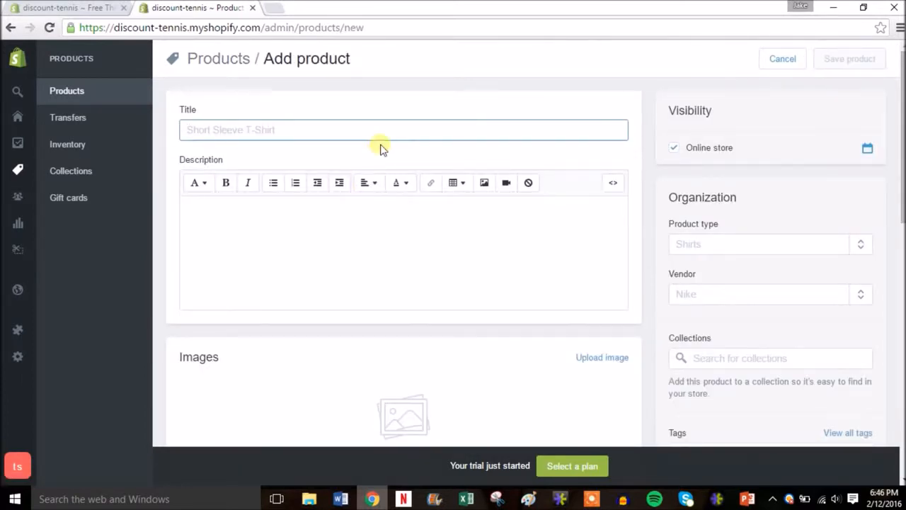
{"action": "type", "text": "Tenn"}
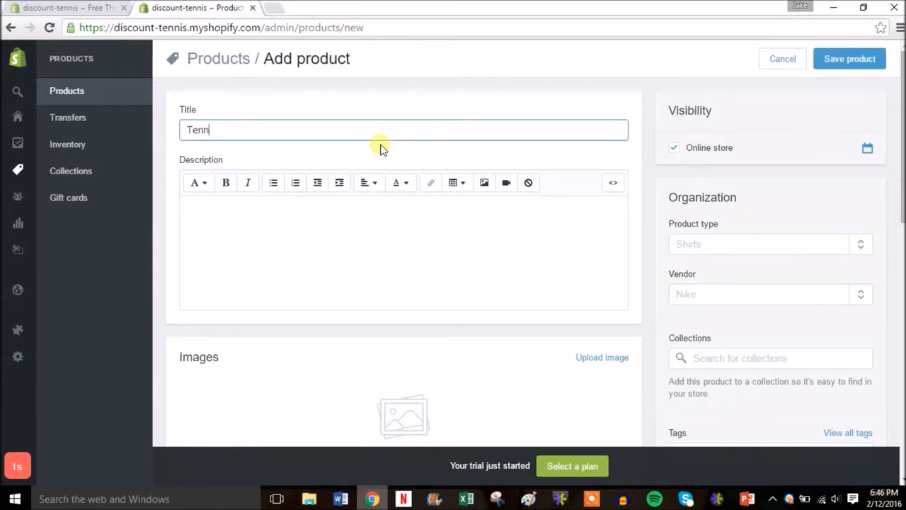
{"action": "type", "text": "is Ball Bucket"}
Enter the product description "Bucket of tennis balls perfect for practice.".
{"action": "left_click", "coordinate": [301, 258]}
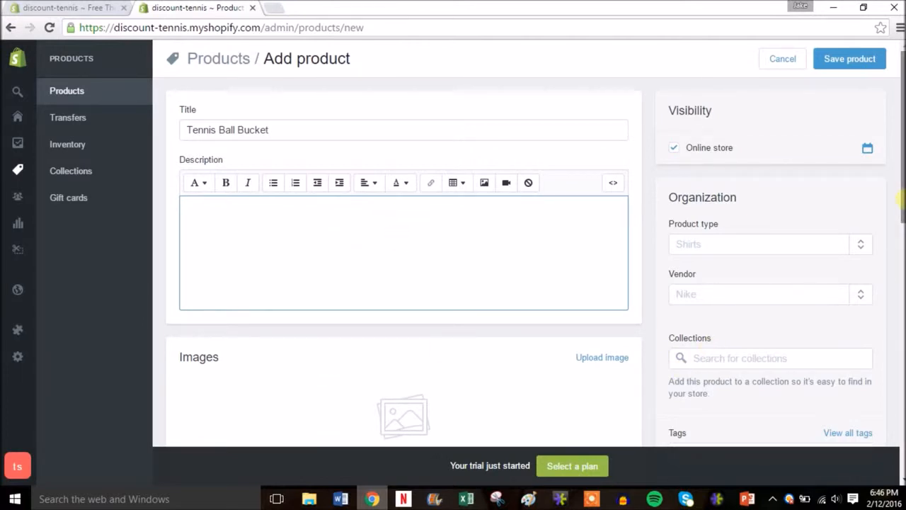
{"action": "scroll", "coordinate": [903, 198], "scroll_direction": "down", "scroll_amount": 1}
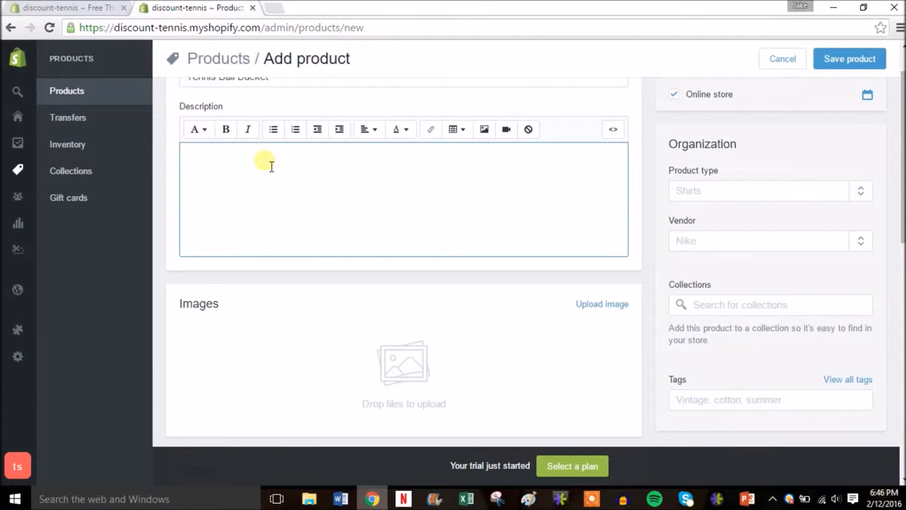
{"action": "type", "text": "Bucket of tennis balls"}
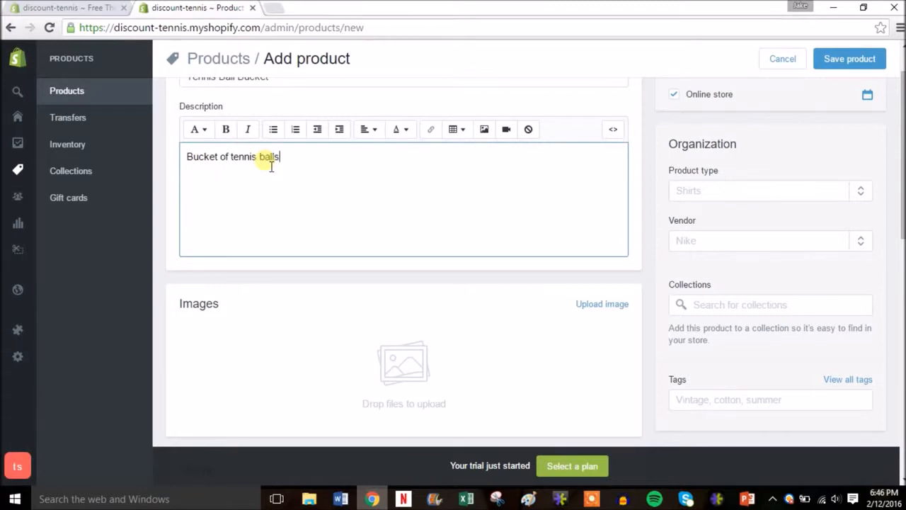
{"action": "type", "text": " perfect for practice."}
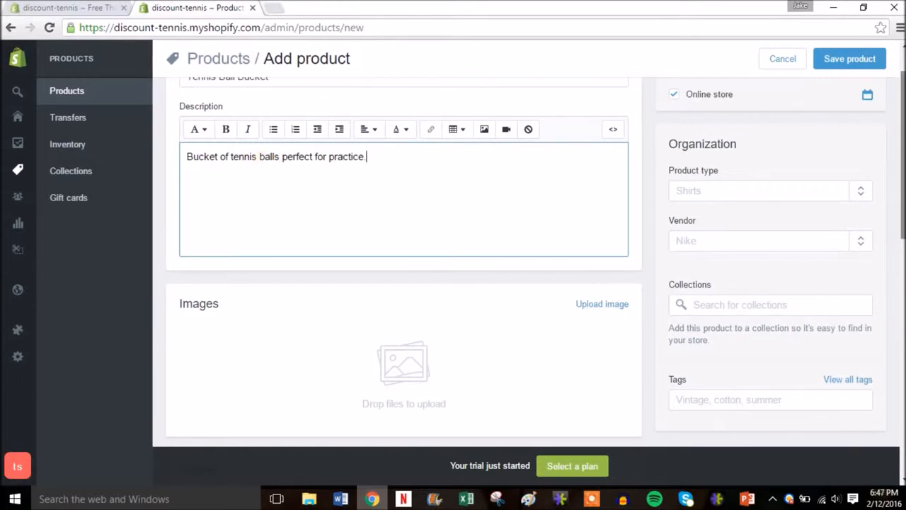
Upload the Tennis Ball Bucket picture from the Shopify Sample Site folder as the product image.
{"action": "scroll", "coordinate": [899, 141], "scroll_direction": "down", "scroll_amount": 1}
{"action": "scroll", "coordinate": [536, 263], "scroll_direction": "down", "scroll_amount": 2}
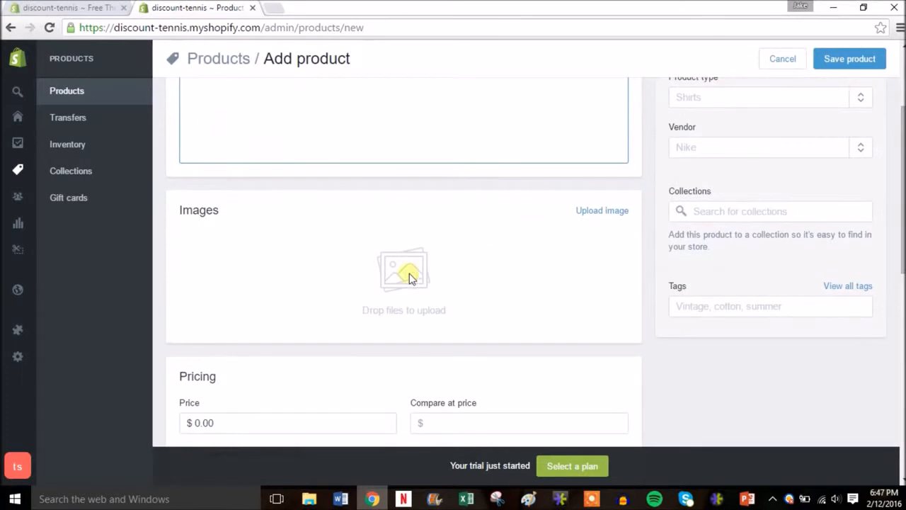
{"action": "left_click", "coordinate": [618, 213]}
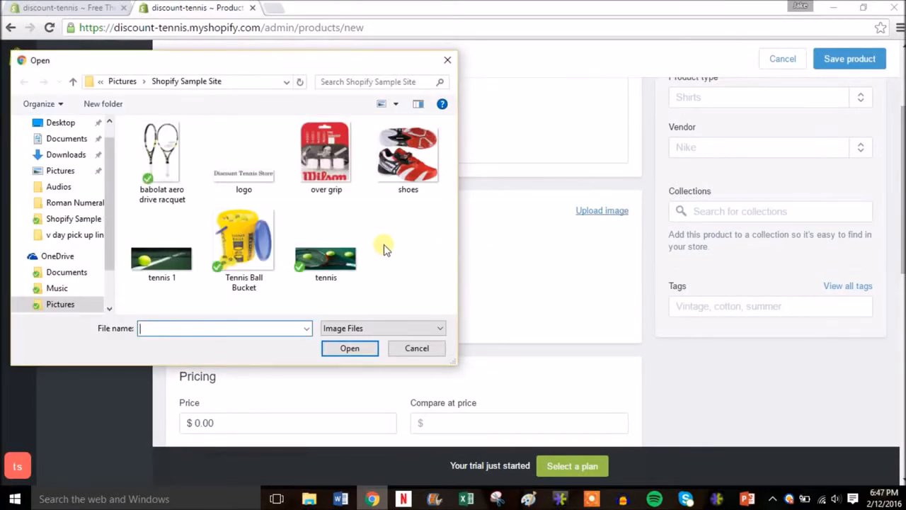
{"action": "left_click", "coordinate": [239, 254]}
{"action": "double_click", "coordinate": [239, 253]}
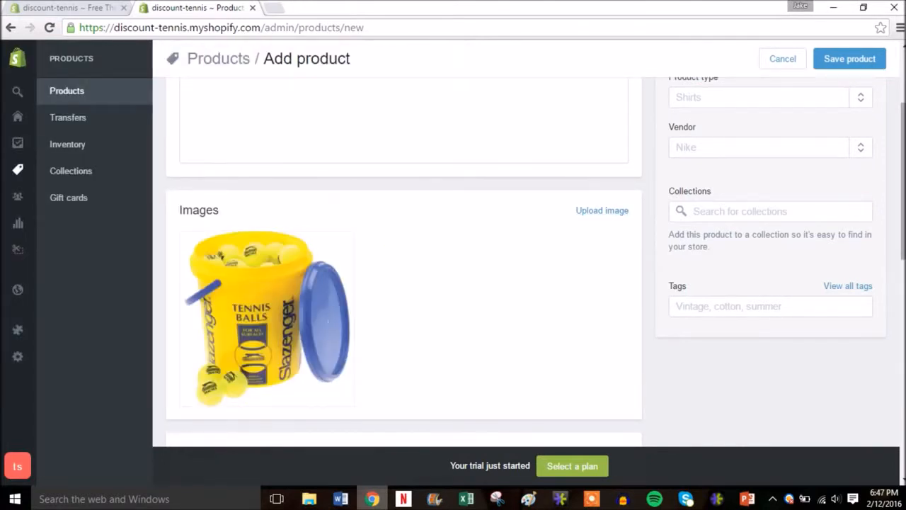
Set the product's price to $59.99 and its compare at price to $89.99.
{"action": "scroll", "coordinate": [899, 183], "scroll_direction": "down", "scroll_amount": 3}
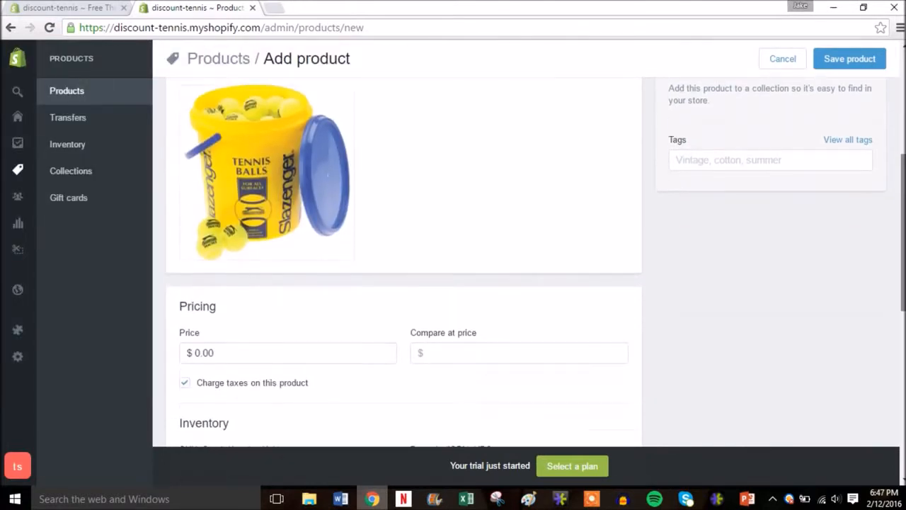
{"action": "left_click", "coordinate": [223, 286]}
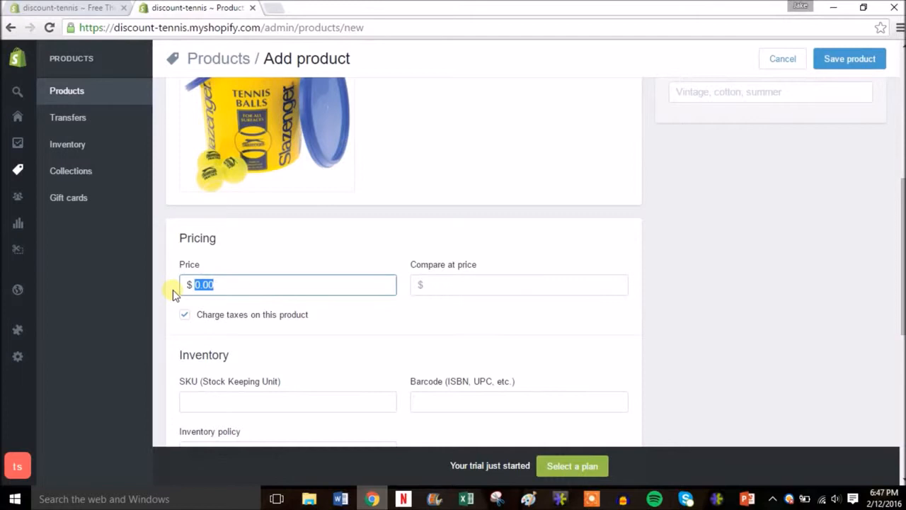
{"action": "type", "text": "59.99"}
{"action": "left_click", "coordinate": [477, 286]}
{"action": "type", "text": "89.99"}
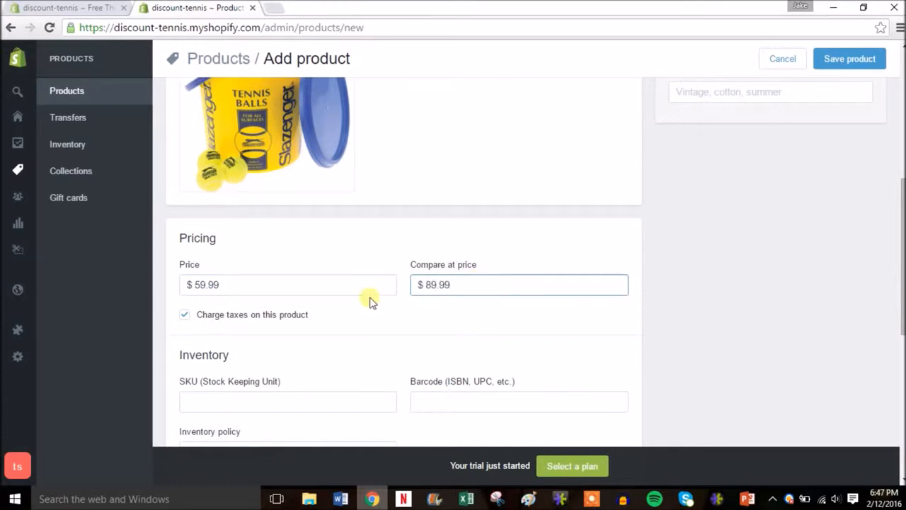
{"action": "left_click", "coordinate": [561, 317]}
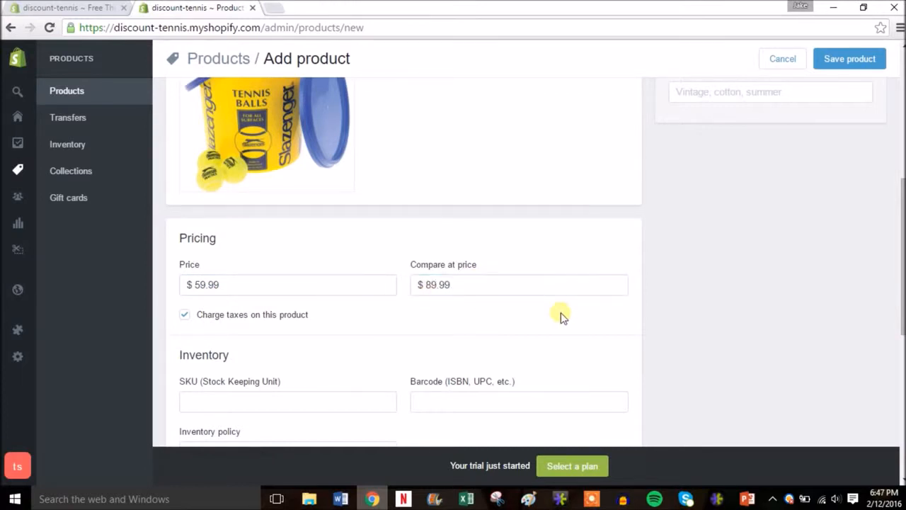
Set the SKU to 1, have Shopify track this product's inventory, and set the quantity to 5.
{"action": "left_click_drag", "start_coordinate": [904, 286], "coordinate": [903, 339]}
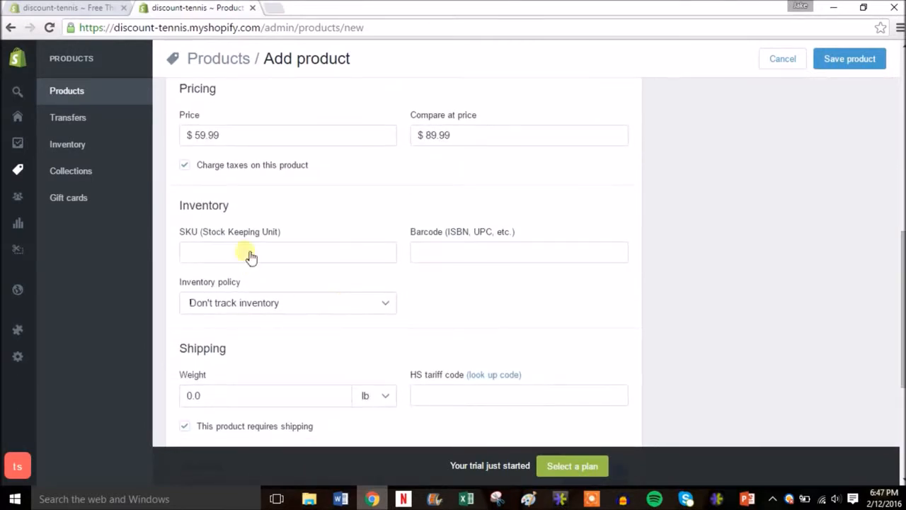
{"action": "left_click", "coordinate": [328, 262]}
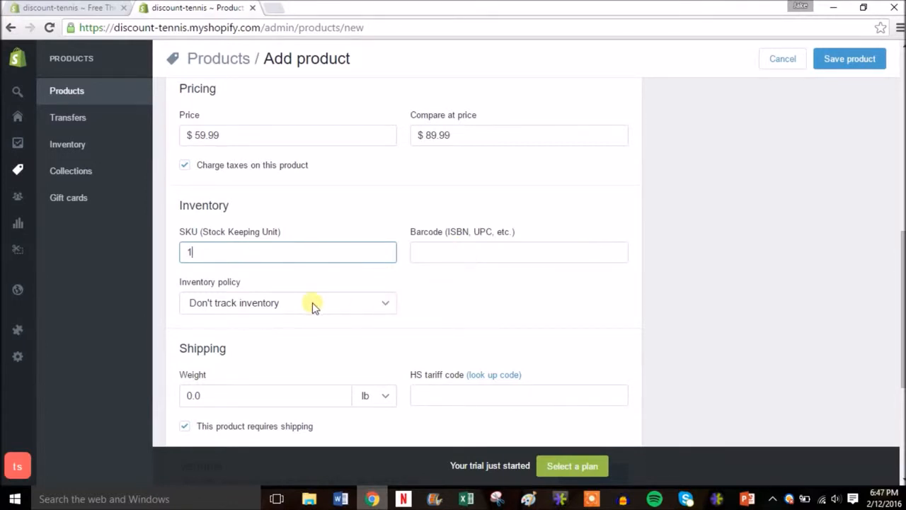
{"action": "left_click", "coordinate": [390, 309]}
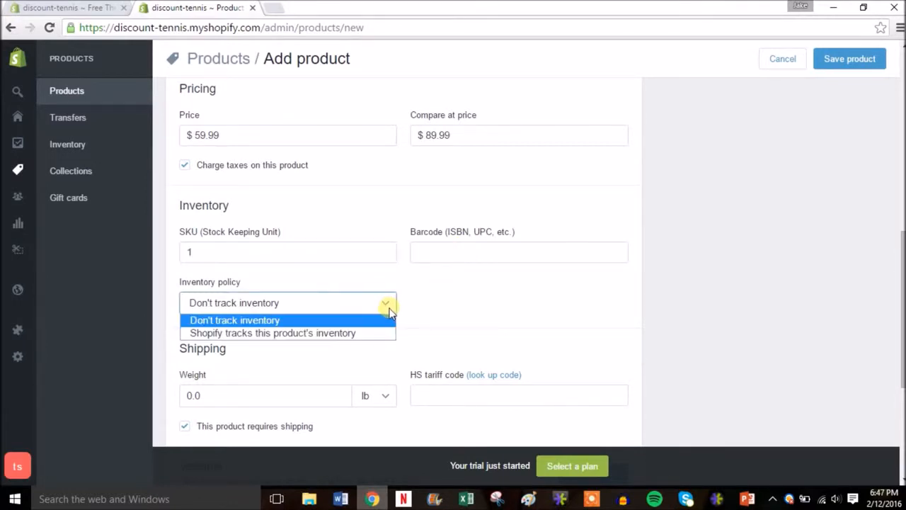
{"action": "left_click", "coordinate": [325, 333]}
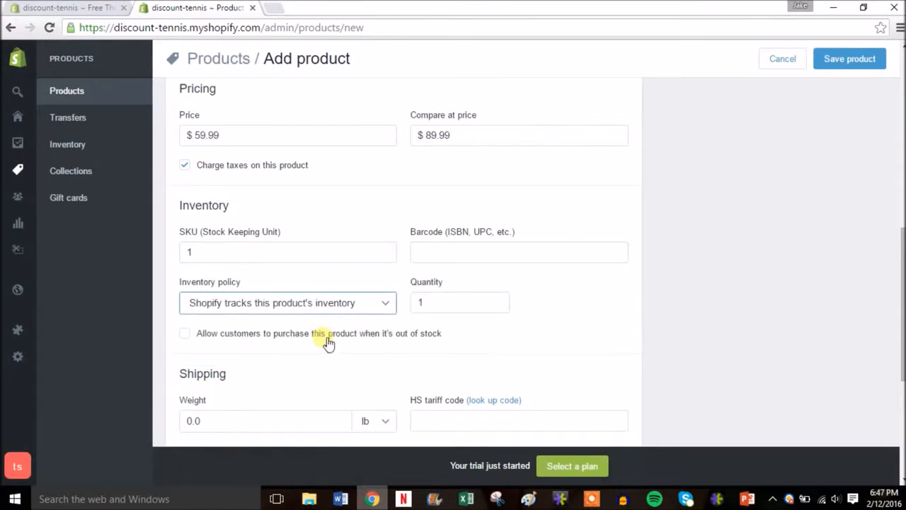
{"action": "left_click", "coordinate": [440, 303]}
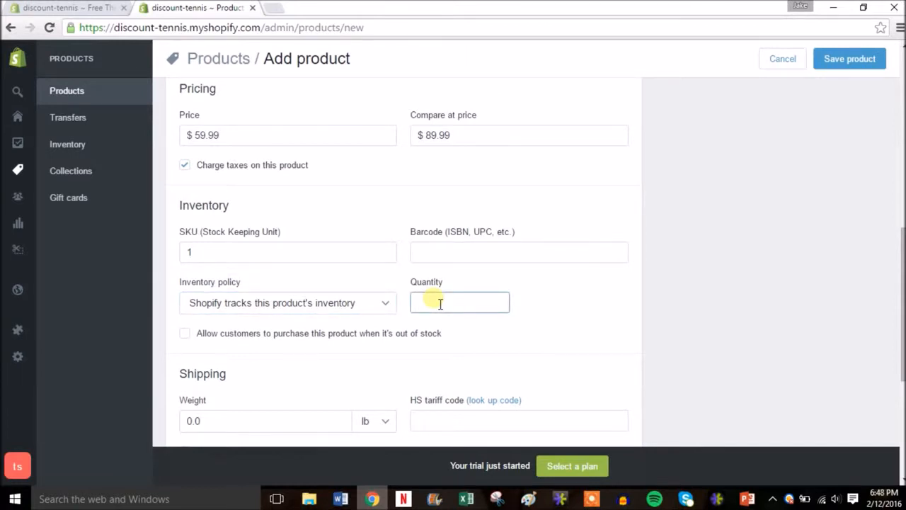
{"action": "type", "text": "5"}
{"action": "left_click", "coordinate": [548, 307]}
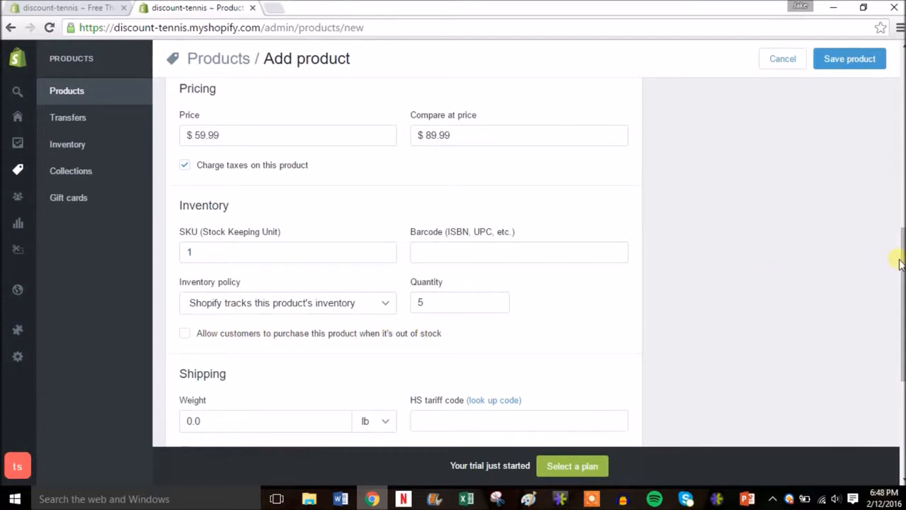
Set the product's shipping weight to 10 lb.
{"action": "left_click_drag", "start_coordinate": [902, 264], "coordinate": [902, 319]}
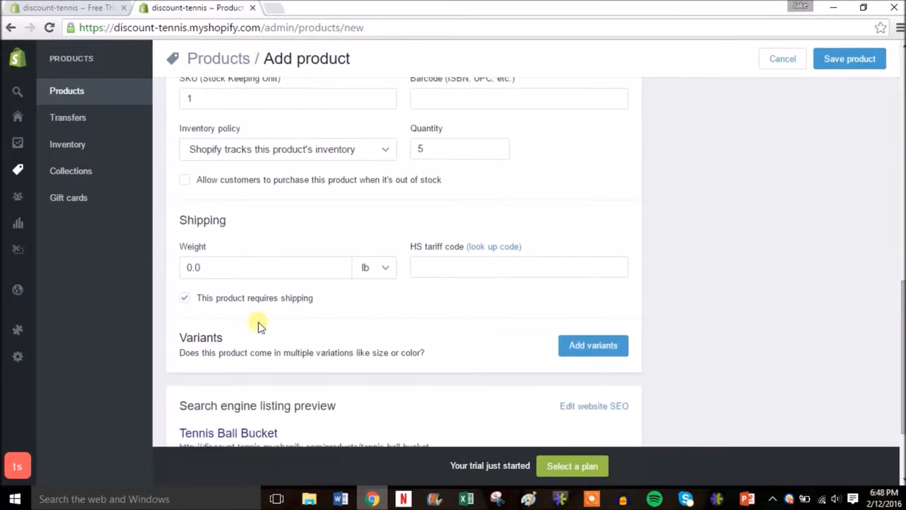
{"action": "left_click", "coordinate": [218, 279]}
{"action": "key", "text": "BackSpace"}
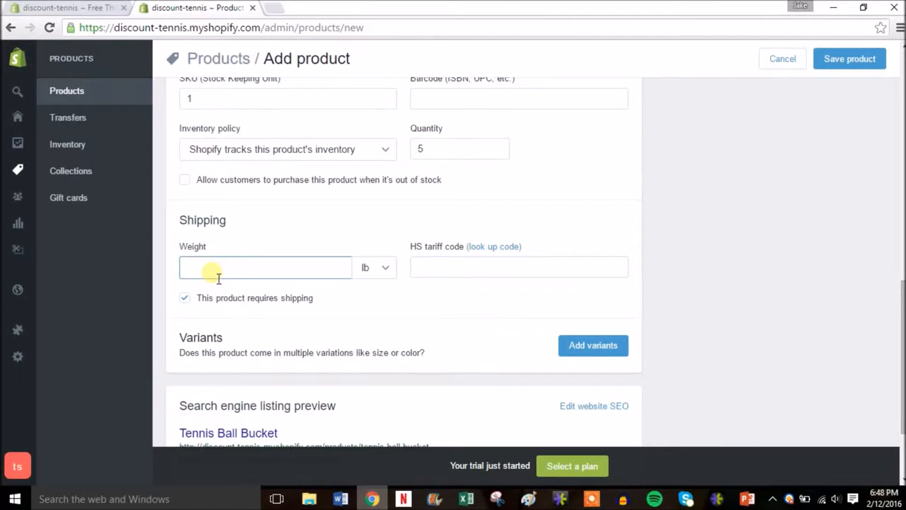
{"action": "type", "text": "10"}
{"action": "left_click", "coordinate": [357, 305]}
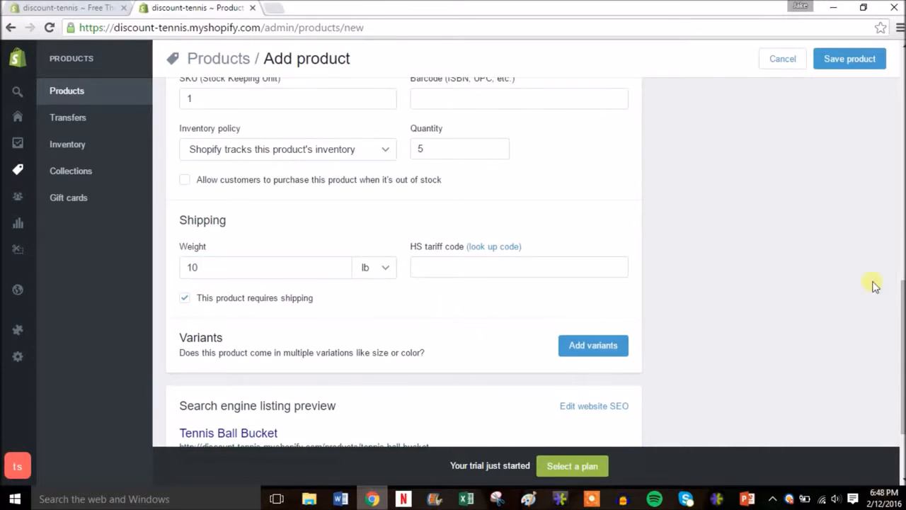
Enter "Tennis Balls" as the product type of the Tennis Ball Bucket.
{"action": "scroll", "coordinate": [902, 309], "scroll_direction": "down", "scroll_amount": 2}
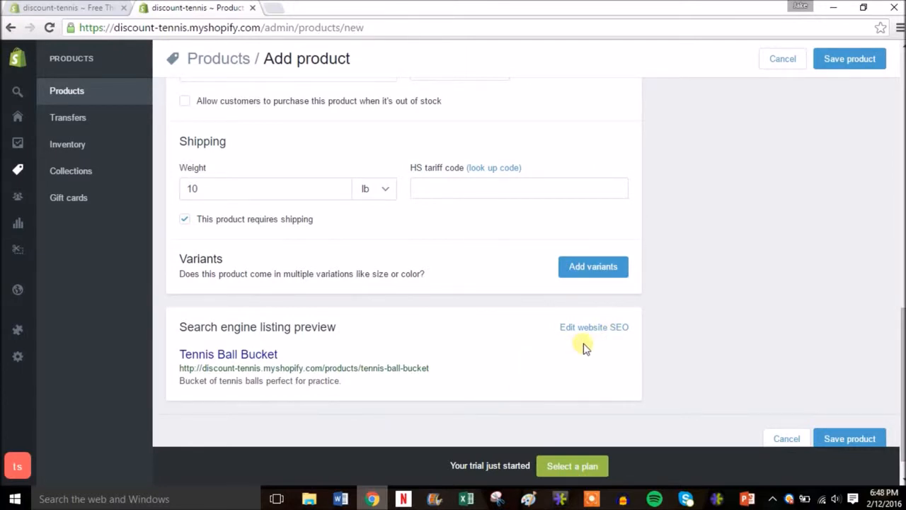
{"action": "left_click_drag", "start_coordinate": [904, 364], "coordinate": [903, 362]}
{"action": "left_click_drag", "start_coordinate": [904, 363], "coordinate": [902, 121]}
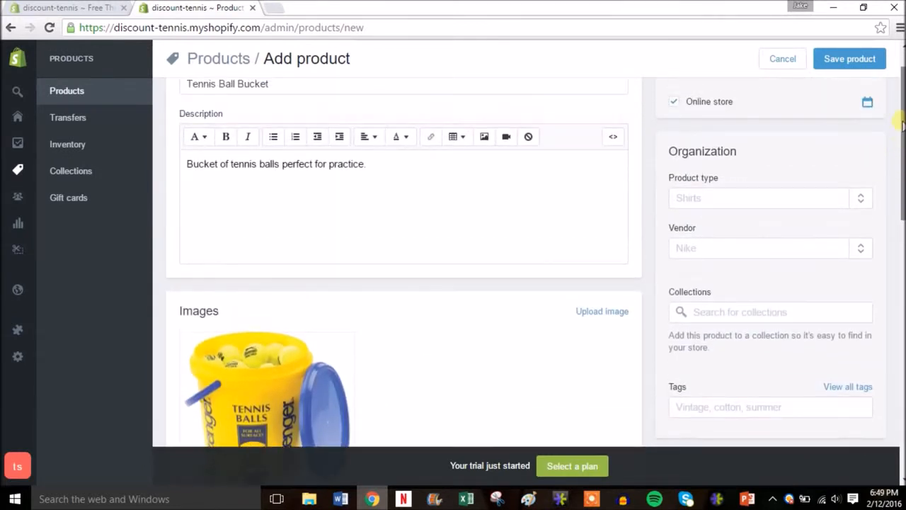
{"action": "left_click", "coordinate": [740, 203]}
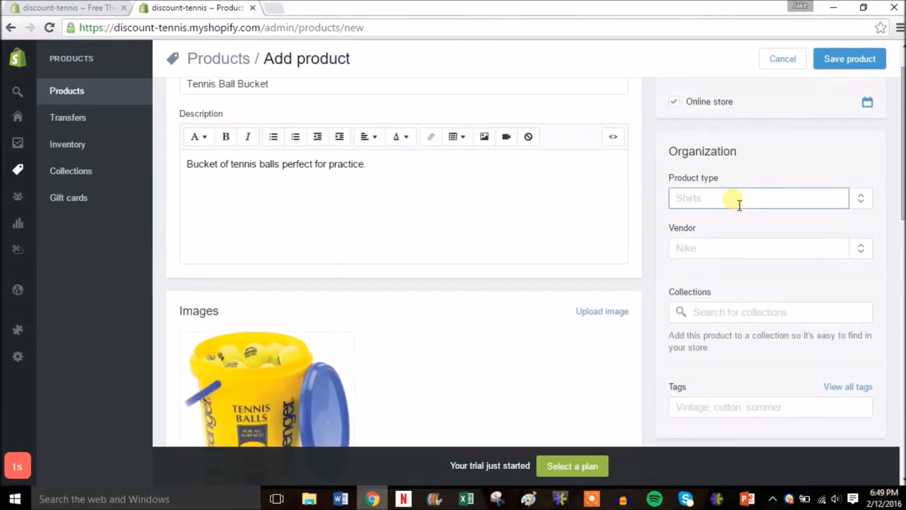
{"action": "type", "text": "T"}
{"action": "key", "text": "BackSpace"}
{"action": "type", "text": "Tennis Balls"}
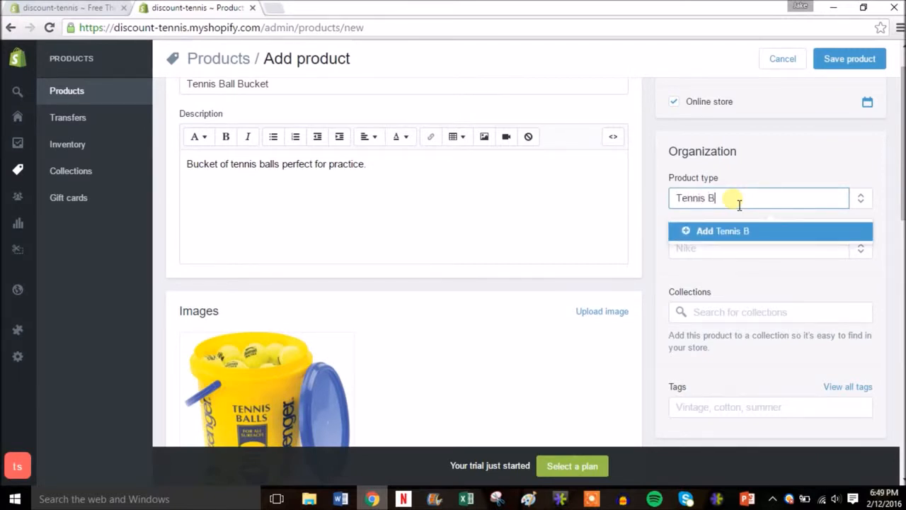
Add Slazenger as the product's vendor.
{"action": "left_click", "coordinate": [708, 258]}
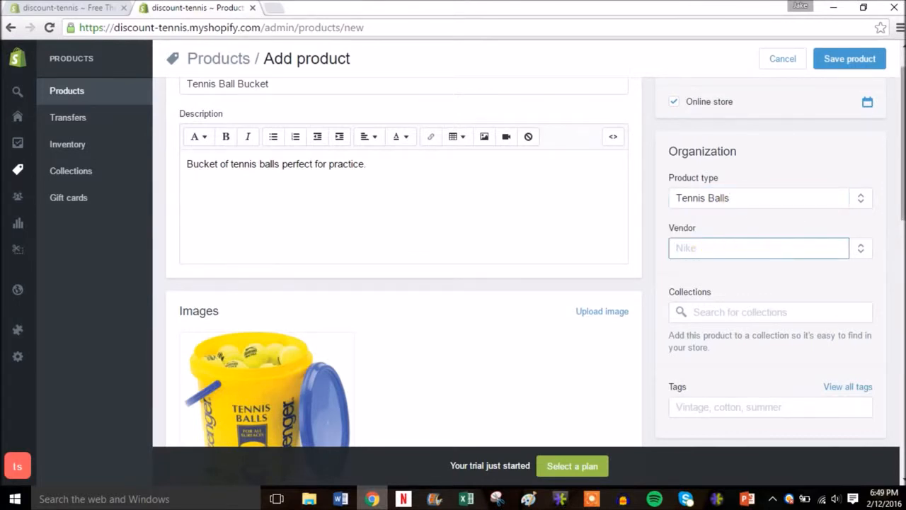
{"action": "left_click_drag", "start_coordinate": [903, 203], "coordinate": [904, 215]}
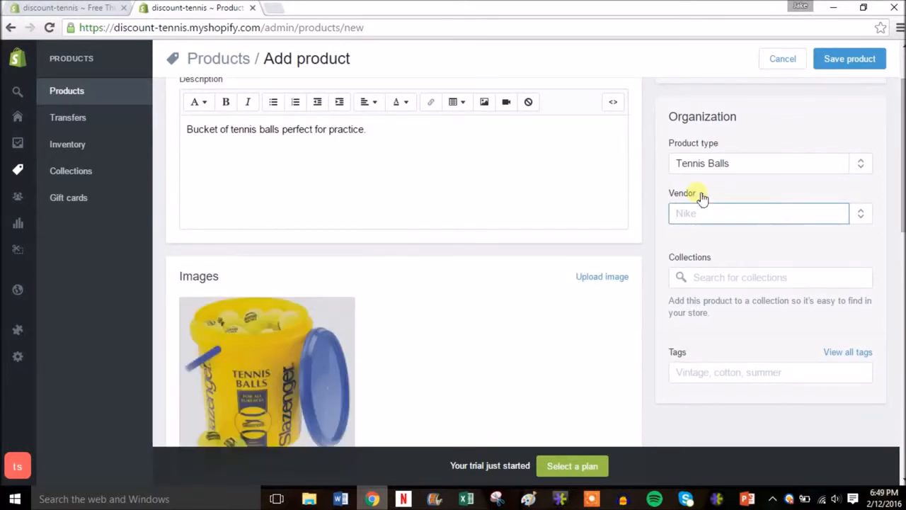
{"action": "type", "text": "Slaz"}
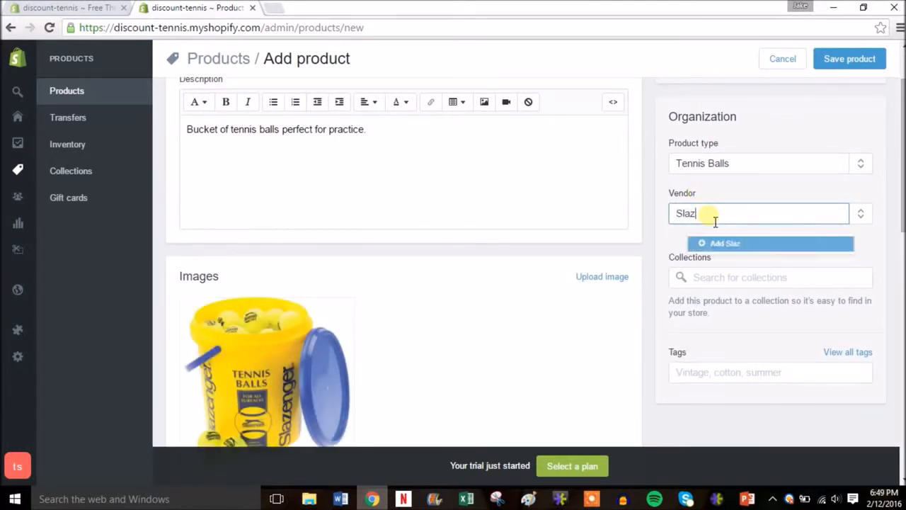
{"action": "type", "text": "enger"}
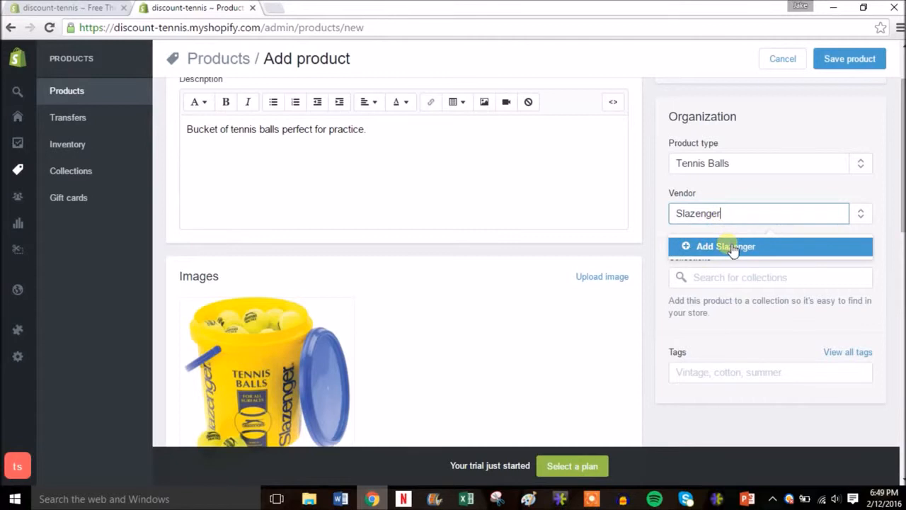
{"action": "left_click", "coordinate": [726, 245]}
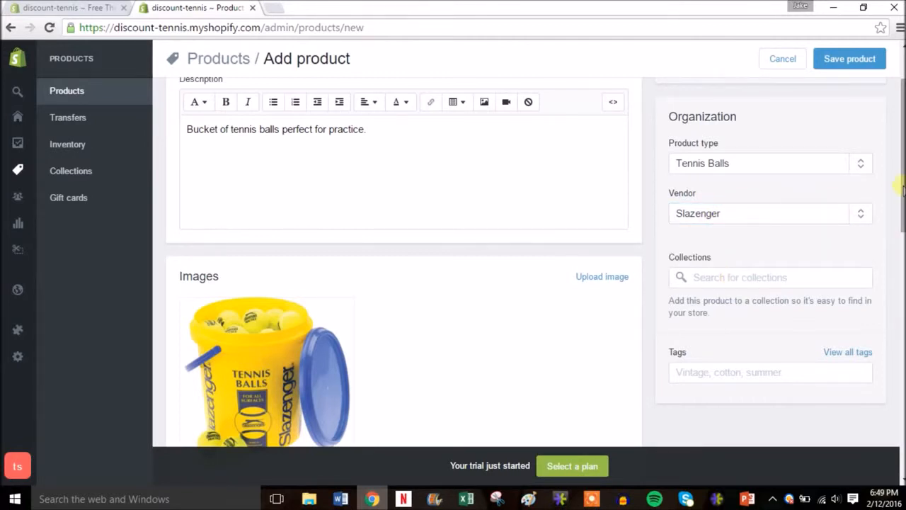
Add the tags "tennis" and "balls" to the product.
{"action": "left_click_drag", "start_coordinate": [904, 190], "coordinate": [904, 196]}
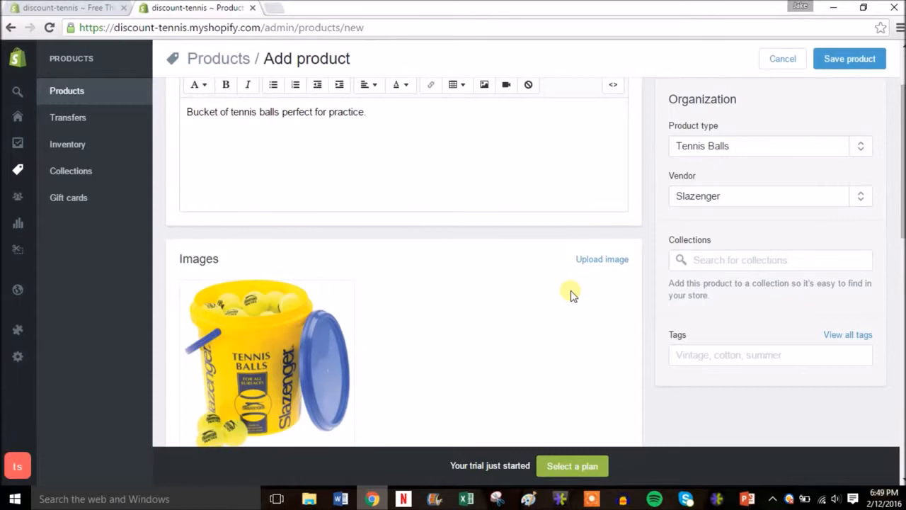
{"action": "left_click", "coordinate": [716, 360]}
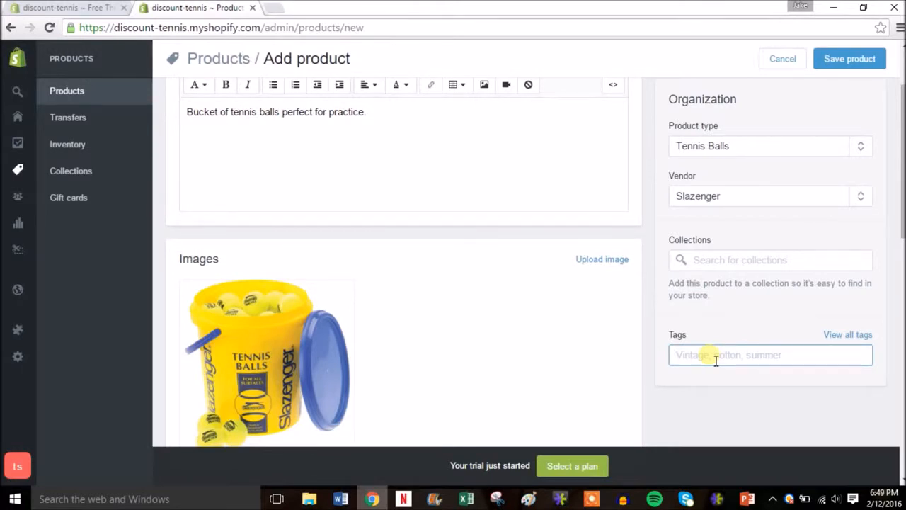
{"action": "type", "text": "tennis"}
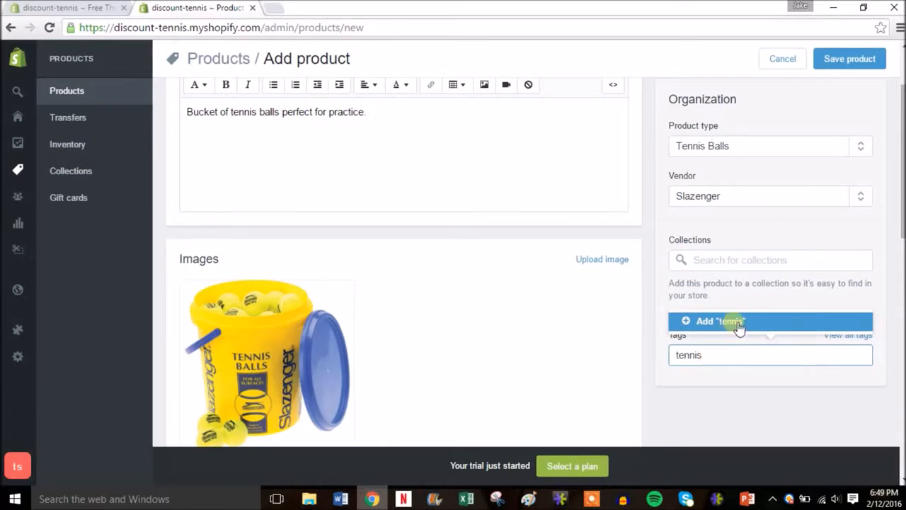
{"action": "left_click", "coordinate": [737, 323]}
{"action": "left_click", "coordinate": [750, 361]}
{"action": "type", "text": "balls"}
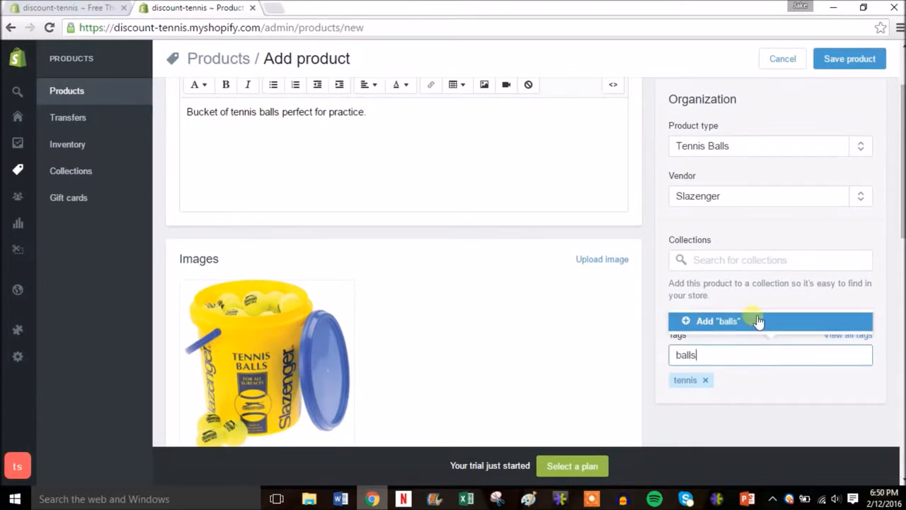
{"action": "left_click", "coordinate": [755, 321]}
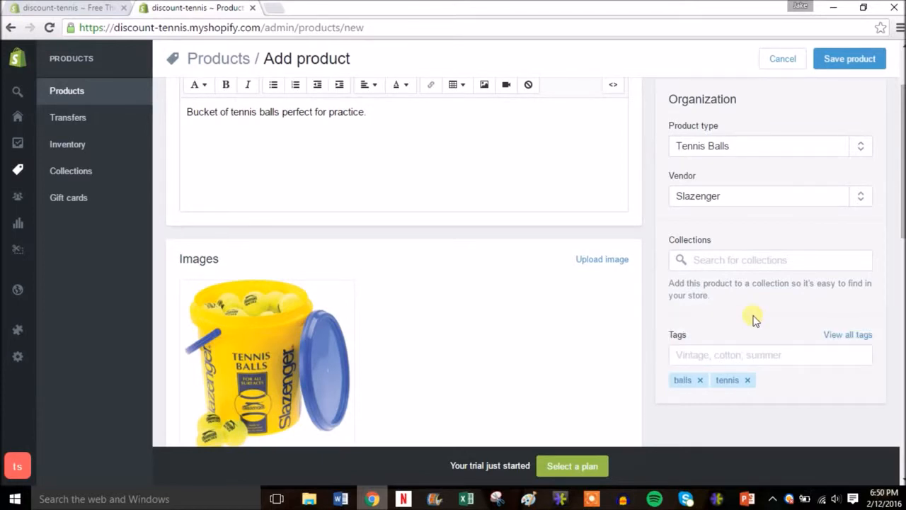
Save the new Tennis Ball Bucket product.
{"action": "key", "text": "/"}
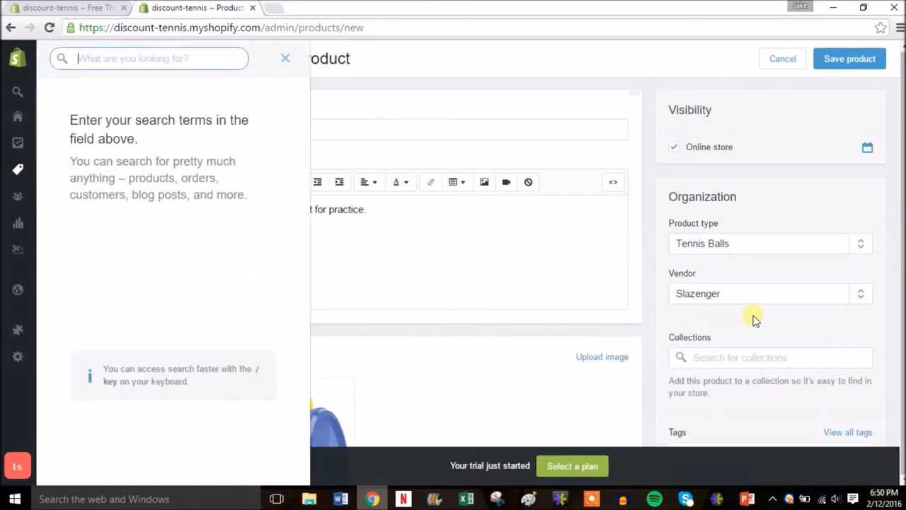
{"action": "left_click", "coordinate": [286, 59]}
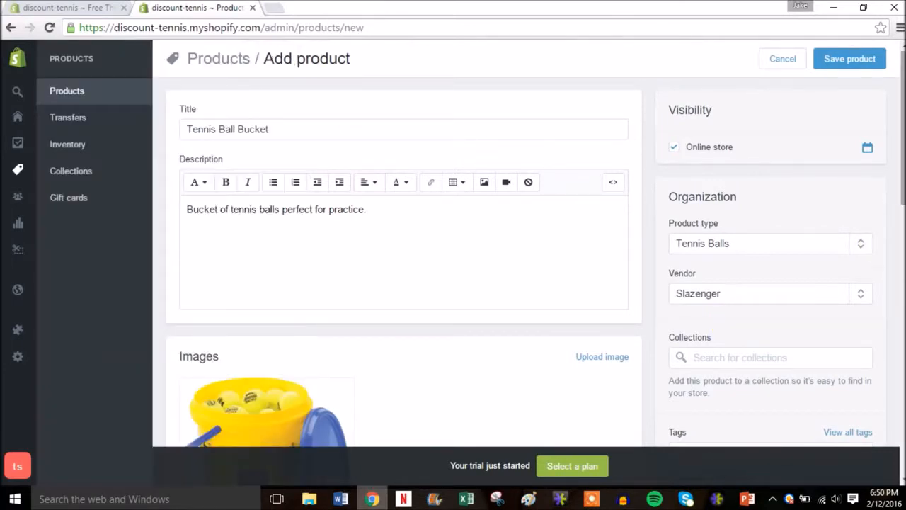
{"action": "mouse_move", "coordinate": [902, 197]}
{"action": "left_mouse_down"}
{"action": "mouse_move", "coordinate": [902, 357]}
{"action": "mouse_move", "coordinate": [902, 194]}
{"action": "left_mouse_up"}
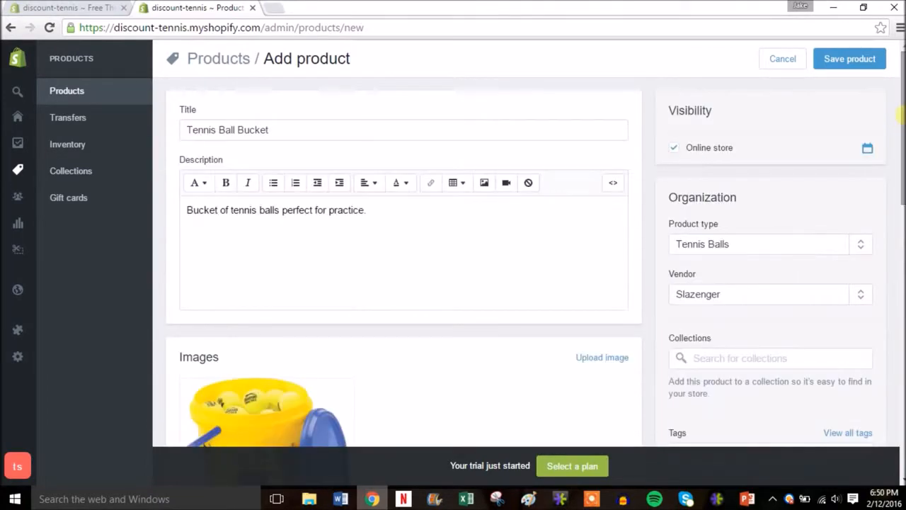
{"action": "left_click", "coordinate": [841, 59]}
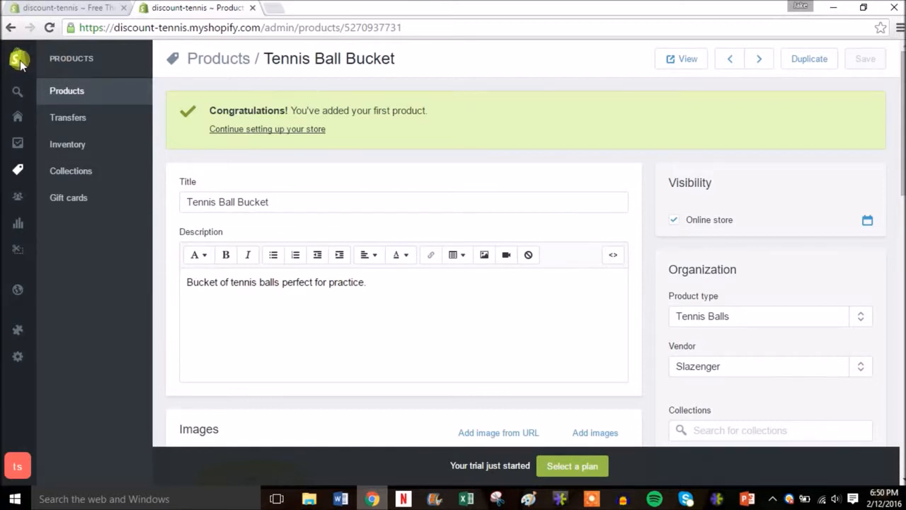
Open the online store in a new browser tab and check the home page down to its featured items.
{"action": "mouse_move", "coordinate": [19, 60]}
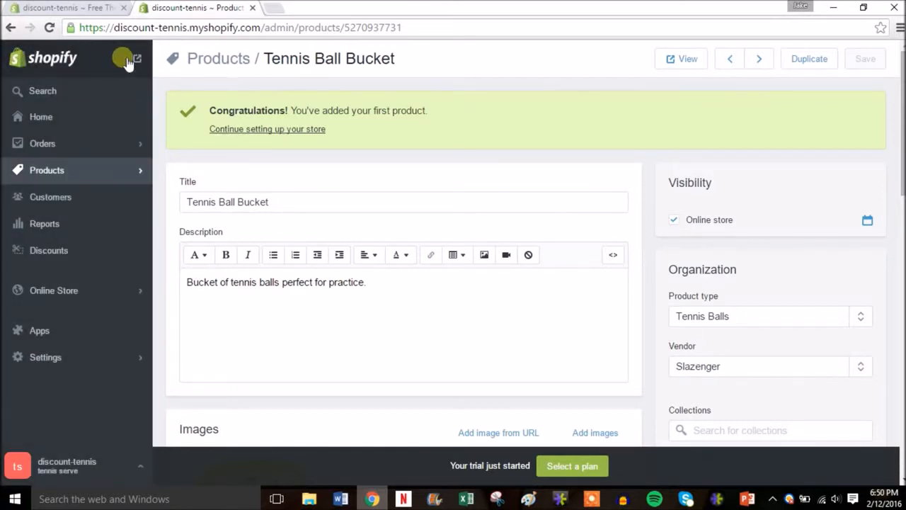
{"action": "right_click", "coordinate": [139, 64]}
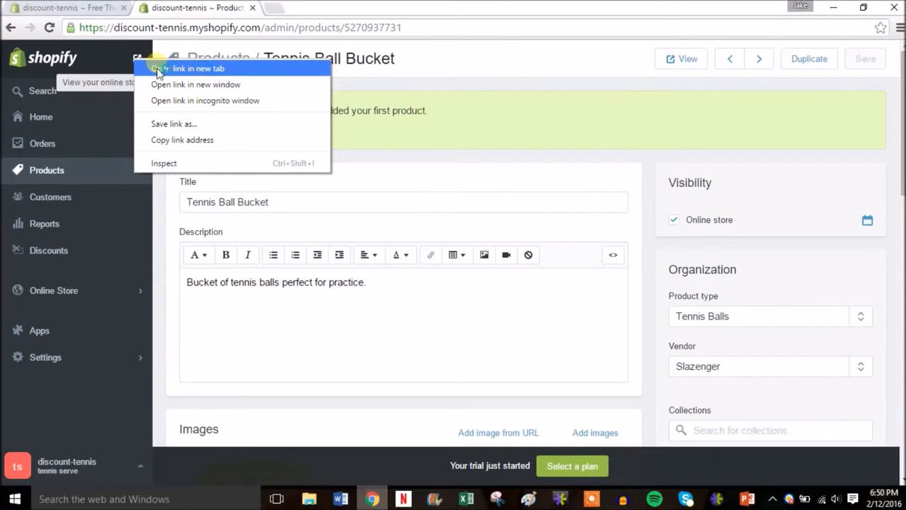
{"action": "left_click", "coordinate": [158, 69]}
{"action": "left_click", "coordinate": [329, 9]}
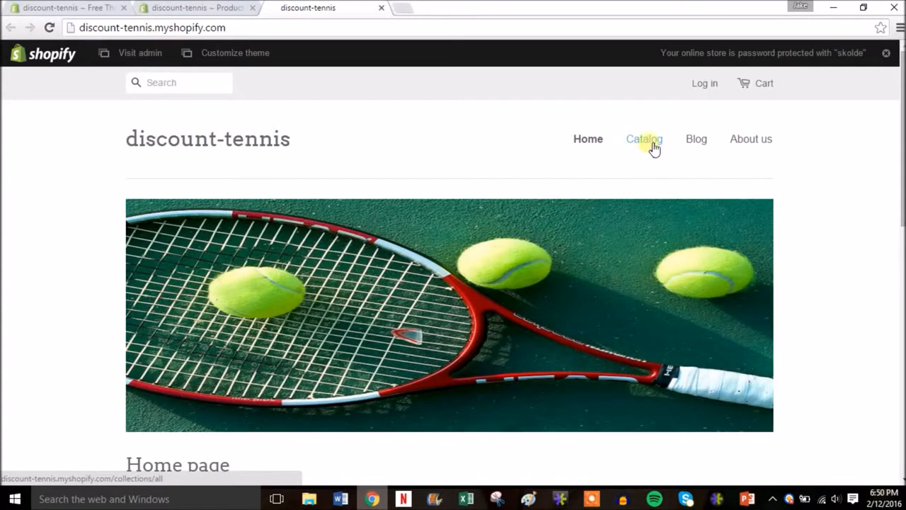
{"action": "left_click_drag", "start_coordinate": [901, 146], "coordinate": [890, 276]}
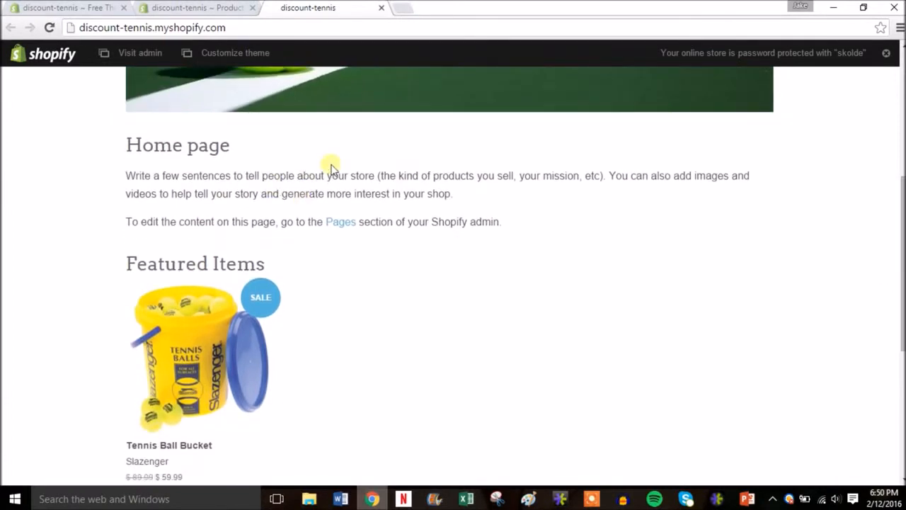
{"action": "left_click_drag", "start_coordinate": [903, 270], "coordinate": [902, 305]}
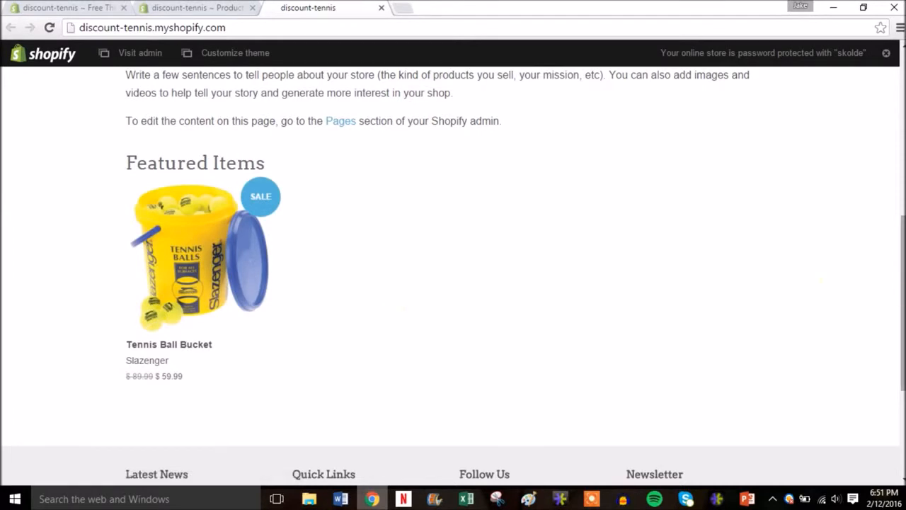
{"action": "left_click_drag", "start_coordinate": [901, 298], "coordinate": [898, 130]}
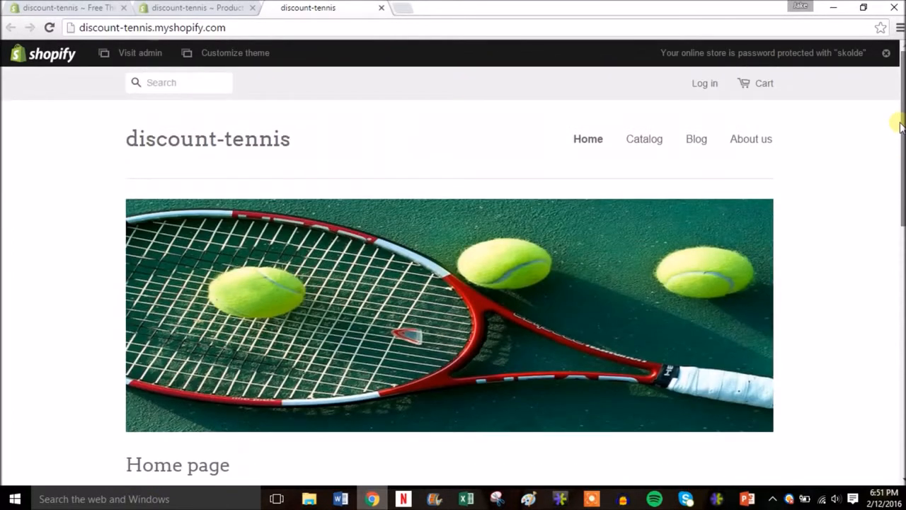
View the storefront's Catalog page, check its product listing, and close the storefront tab.
{"action": "left_click", "coordinate": [650, 142]}
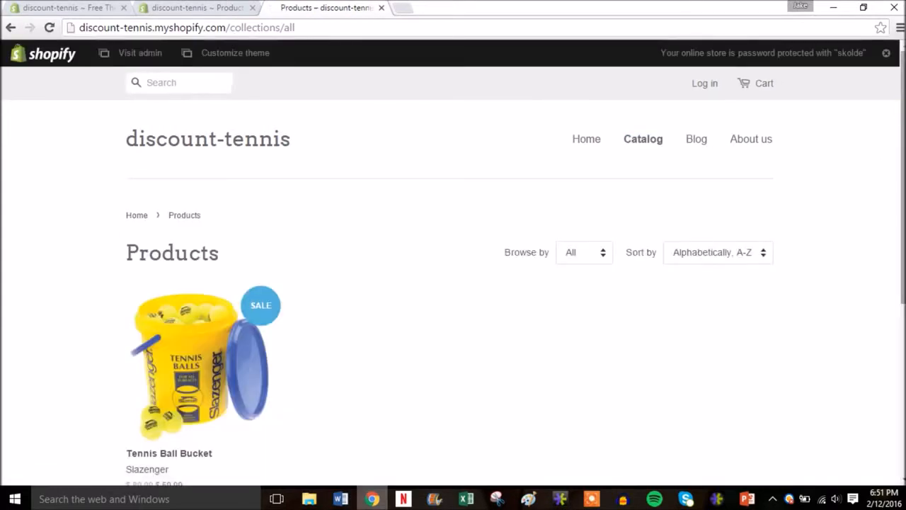
{"action": "scroll", "coordinate": [454, 269], "scroll_direction": "down", "scroll_amount": 2}
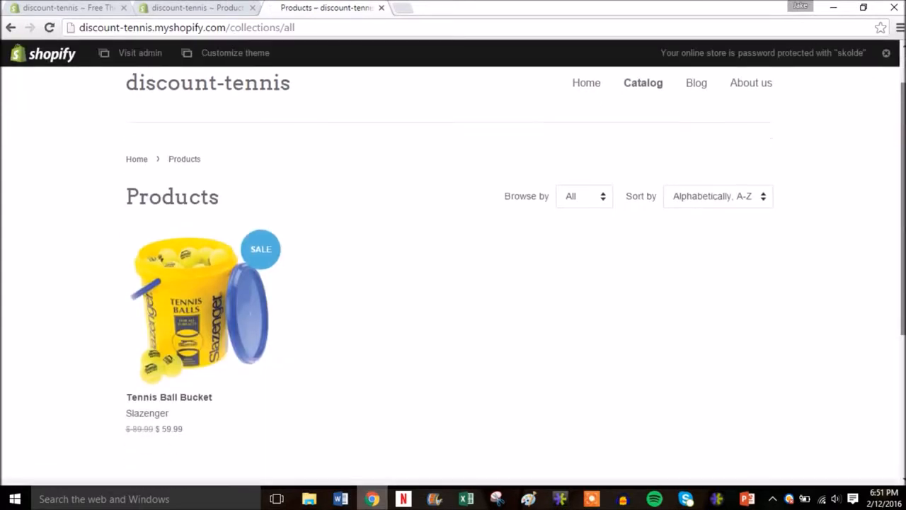
{"action": "scroll", "coordinate": [211, 152], "scroll_direction": "up", "scroll_amount": 2}
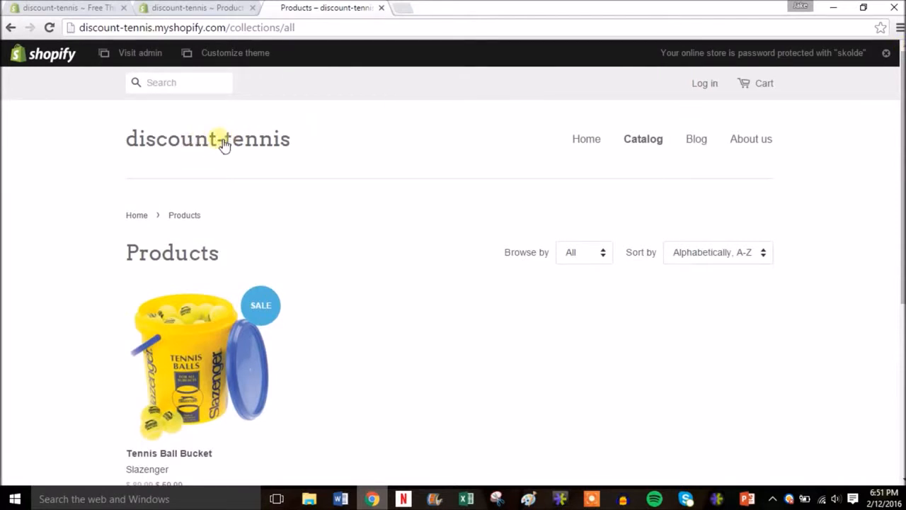
{"action": "left_click", "coordinate": [382, 8]}
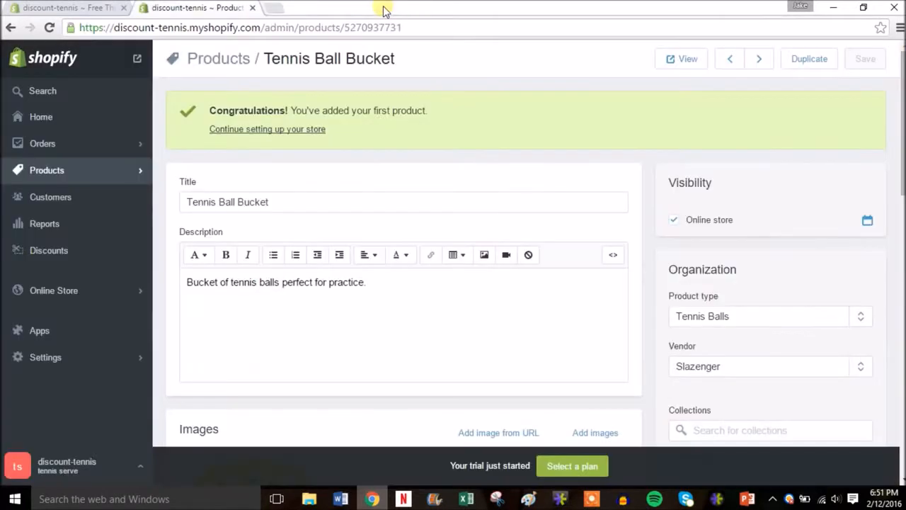
Start a new product in the store's product list and title it "Babolat Aero Drive Tennis Racquet".
{"action": "left_click", "coordinate": [118, 172]}
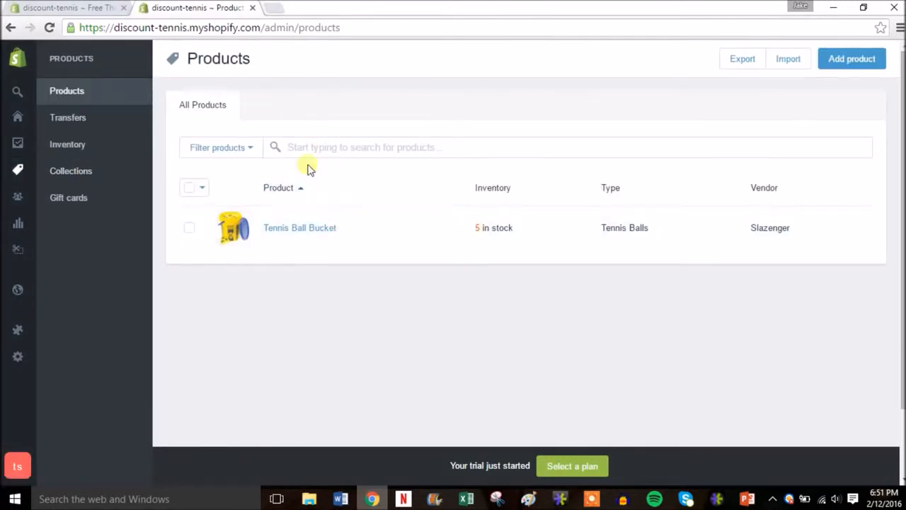
{"action": "left_click", "coordinate": [843, 61]}
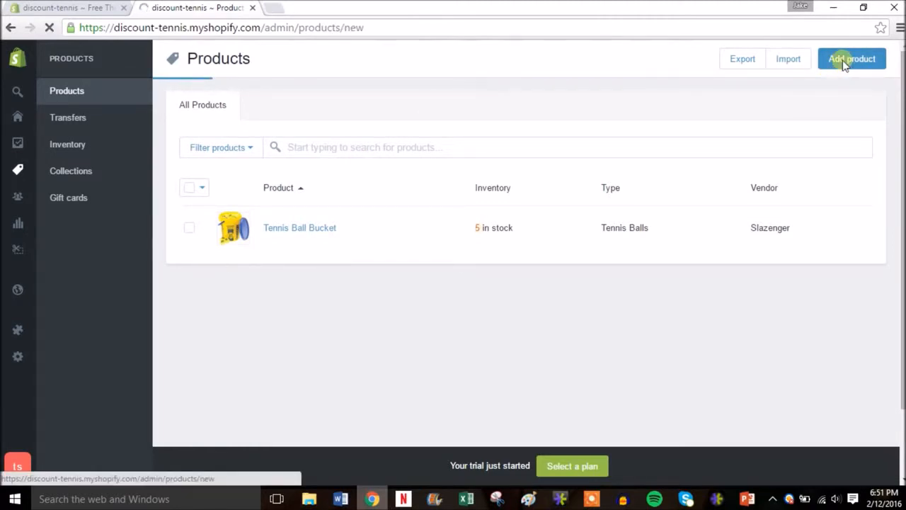
{"action": "left_click", "coordinate": [338, 130]}
{"action": "type", "text": "T"}
{"action": "key", "text": "BackSpace"}
{"action": "type", "text": "Babolat A"}
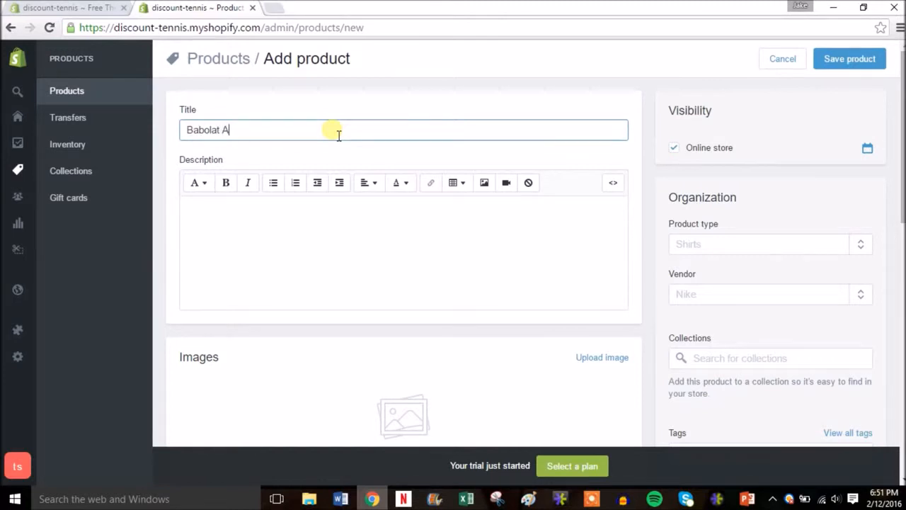
{"action": "type", "text": "ero Drive Tennis R"}
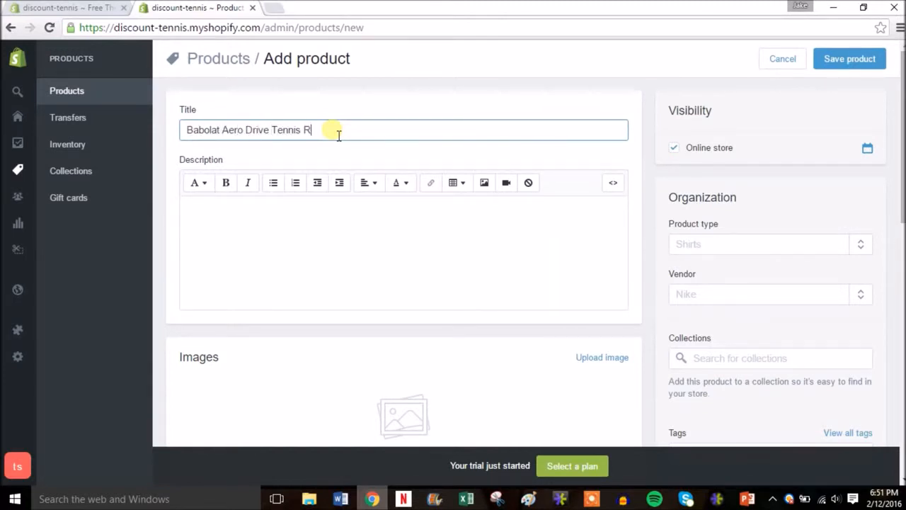
{"action": "type", "text": "acquet"}
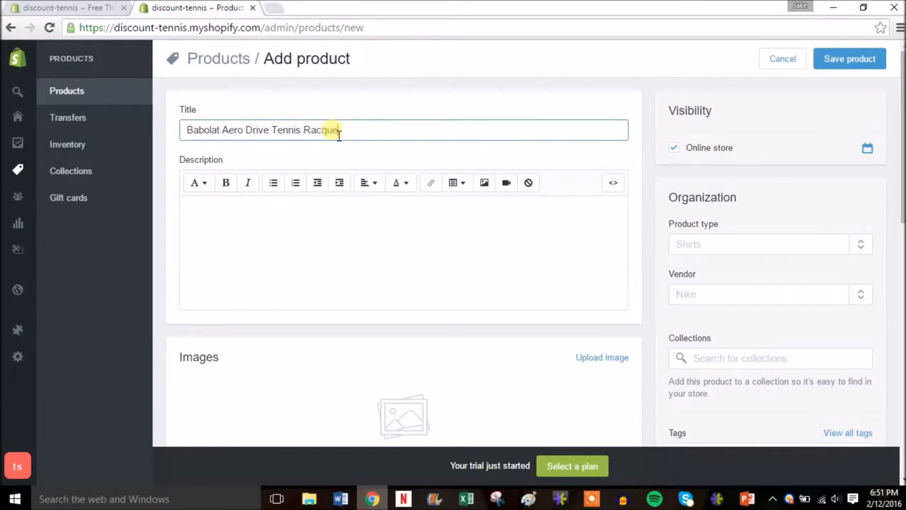
Enter the product description "Step up your game with the racquet of choice by professionals Rafael Nadal and Caroline Wozniacki.".
{"action": "left_click", "coordinate": [318, 237]}
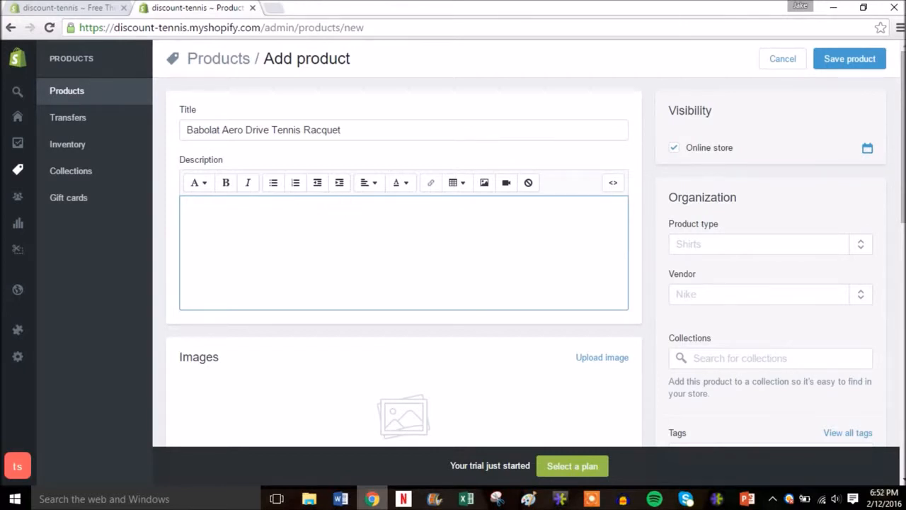
{"action": "type", "text": "STep S"}
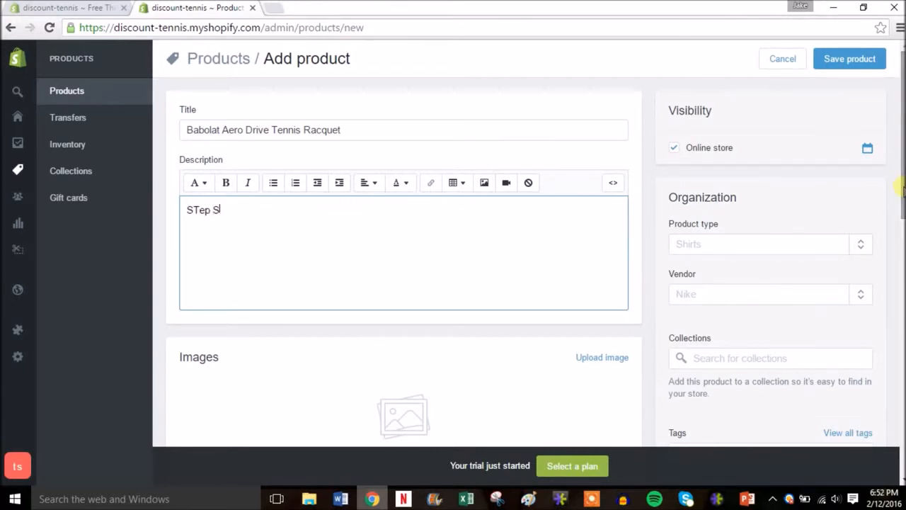
{"action": "key", "text": "BackSpace"}
{"action": "key", "text": "BackSpace"}
{"action": "type", "text": "tep up your game with the r"}
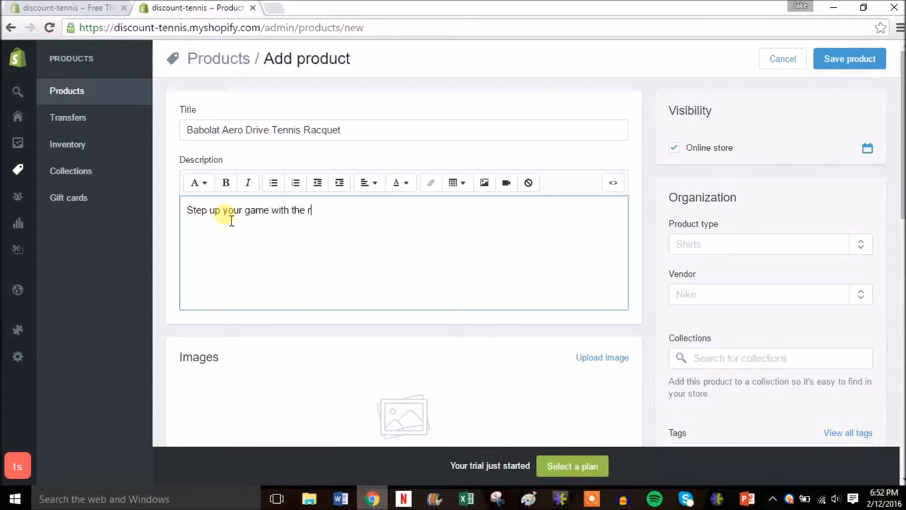
{"action": "type", "text": "acquet of choice b"}
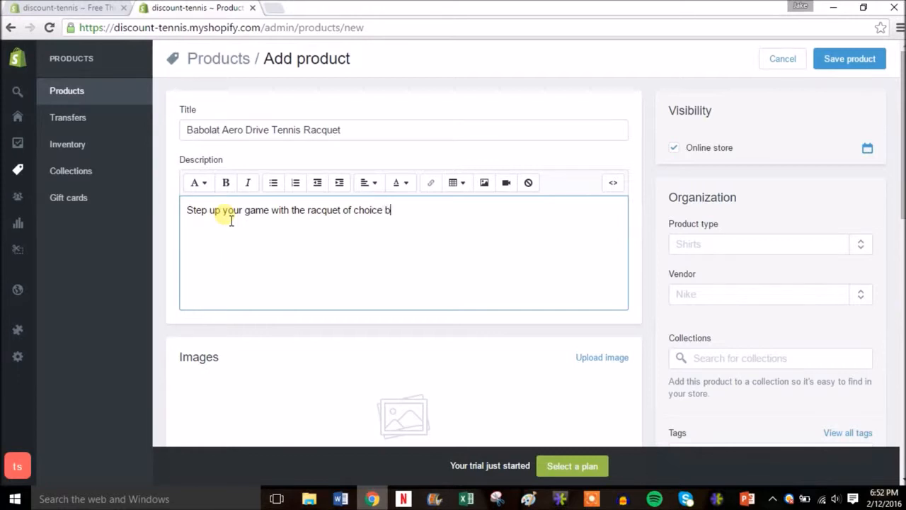
{"action": "type", "text": "y professionals Rafel"}
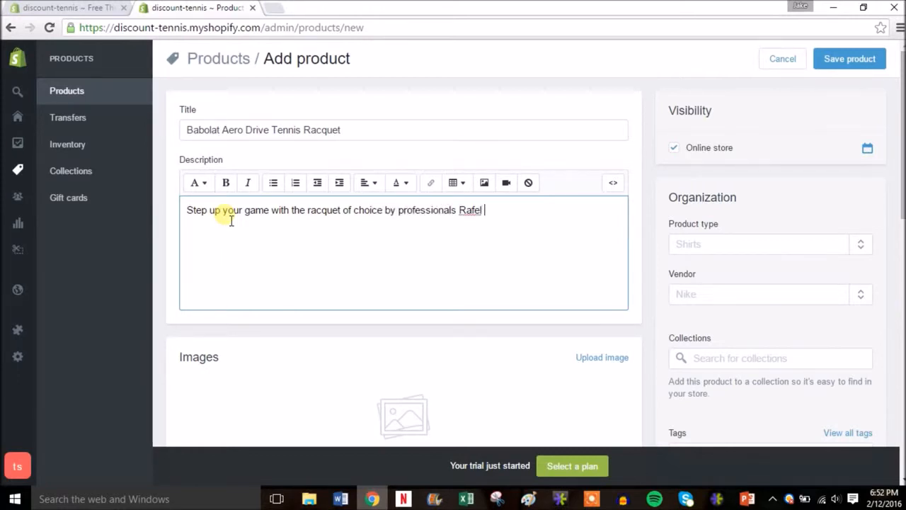
{"action": "type", "text": "NaNadal and Caroline Wozniack"}
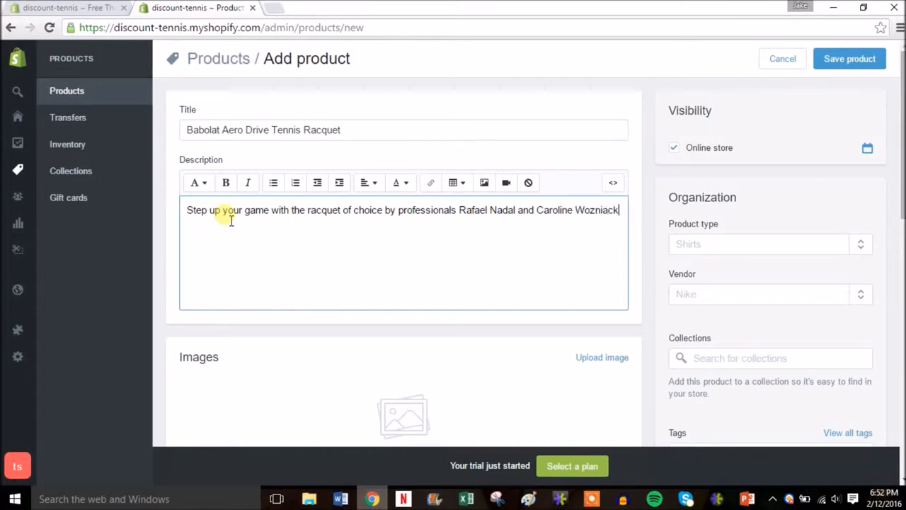
{"action": "type", "text": "."}
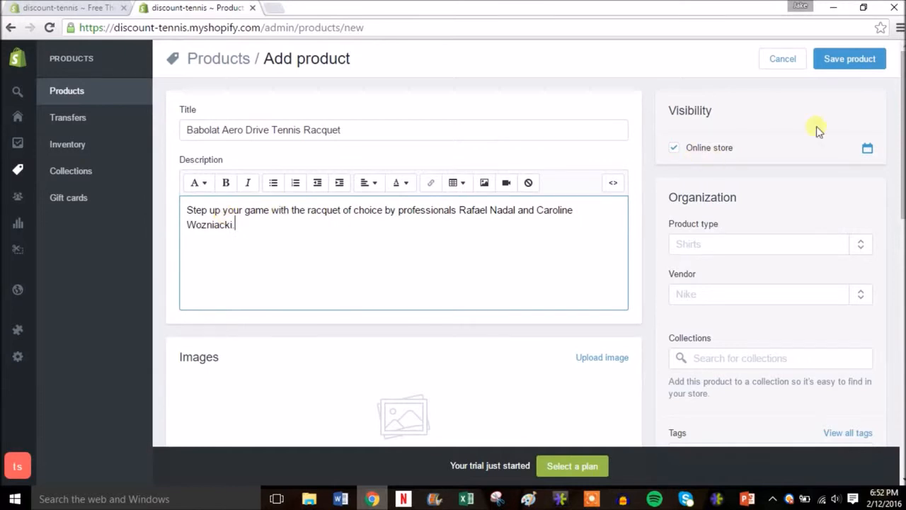
Upload the image "babolat aero drive racquet" from the Shopify Sample Site folder to the product.
{"action": "left_click_drag", "start_coordinate": [901, 124], "coordinate": [903, 197]}
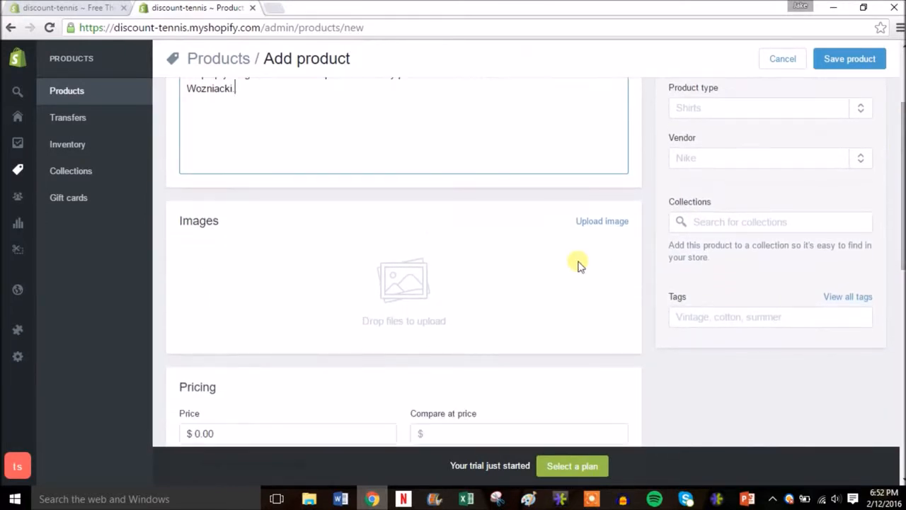
{"action": "left_click", "coordinate": [607, 222]}
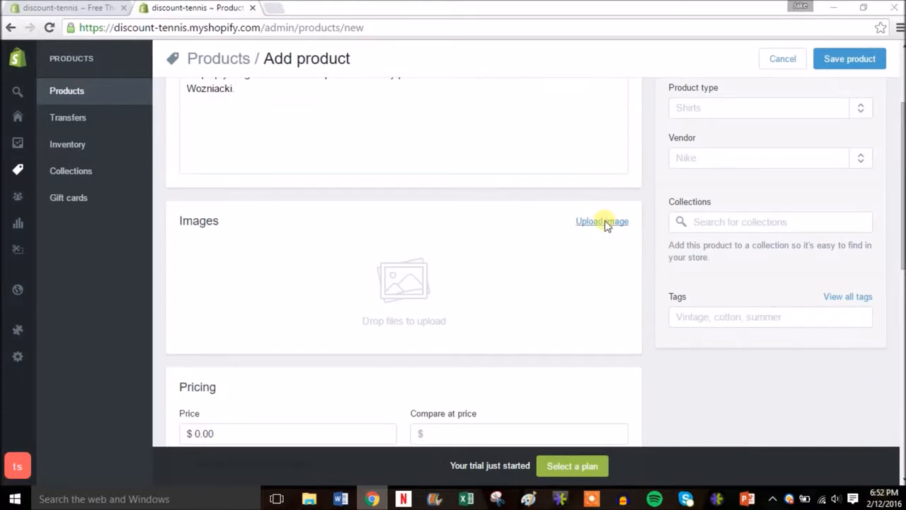
{"action": "double_click", "coordinate": [163, 160]}
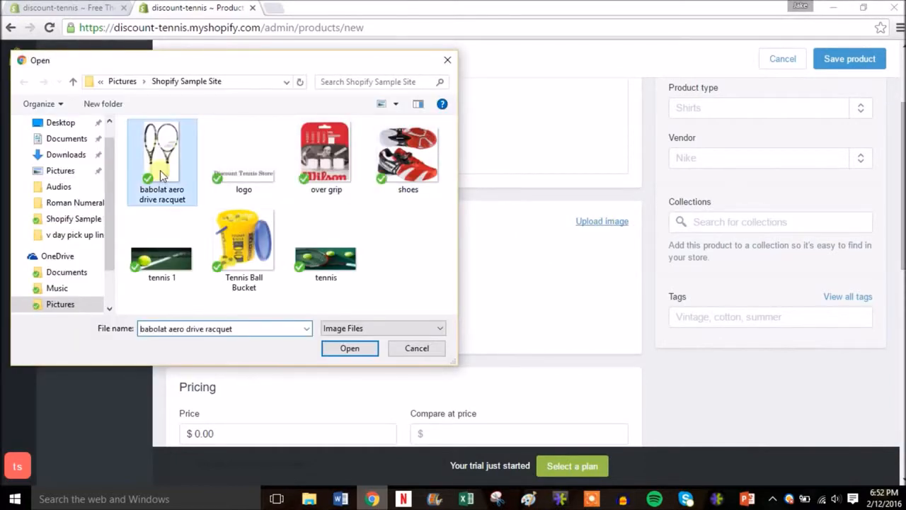
Set the product type to Racquets and add Babolat as the product's vendor.
{"action": "left_click_drag", "start_coordinate": [903, 212], "coordinate": [903, 179]}
{"action": "left_click", "coordinate": [755, 204]}
{"action": "type", "text": "Racque"}
{"action": "left_click", "coordinate": [717, 234]}
{"action": "left_click", "coordinate": [712, 254]}
{"action": "type", "text": "Bablo"}
{"action": "key", "text": "BackSpace"}
{"action": "key", "text": "BackSpace"}
{"action": "type", "text": "olat"}
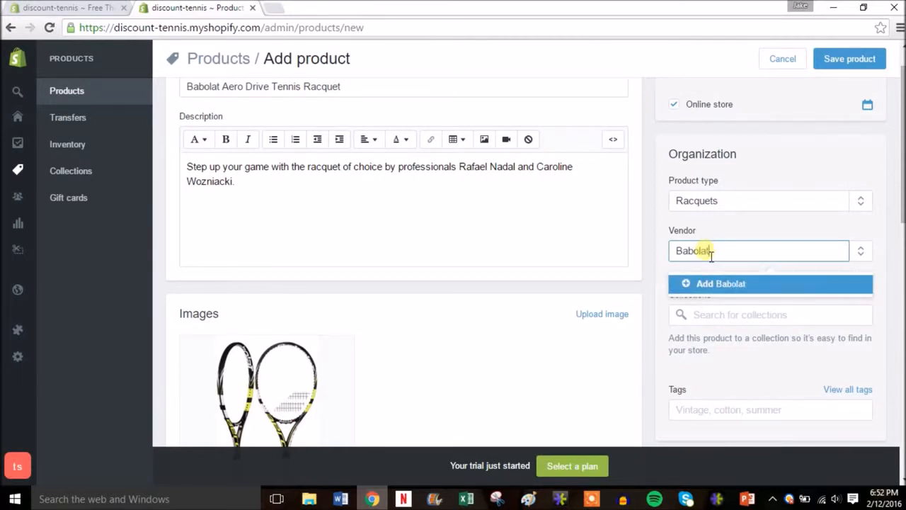
{"action": "left_click", "coordinate": [708, 284]}
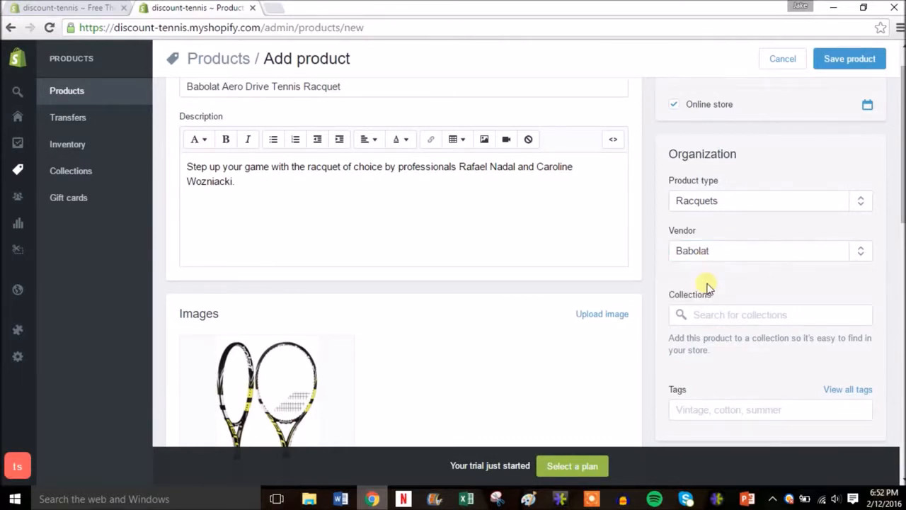
Add the tags "tennis", "racquet", "babolat" and "aero drive" to the product.
{"action": "scroll", "coordinate": [707, 288], "scroll_direction": "down", "scroll_amount": 2}
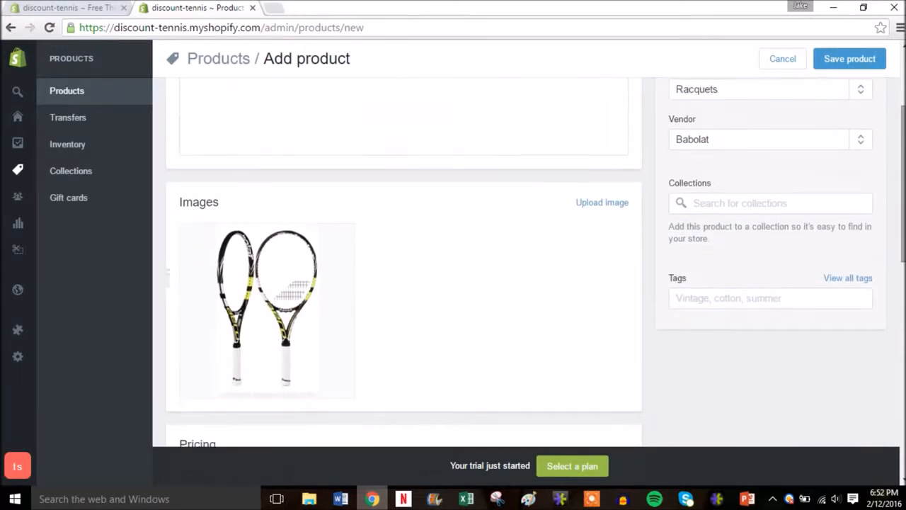
{"action": "left_click", "coordinate": [737, 308]}
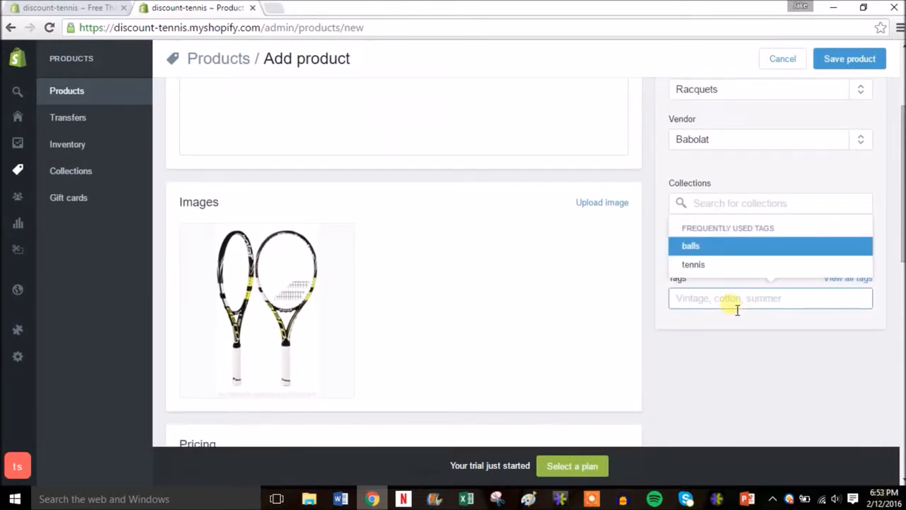
{"action": "type", "text": "te"}
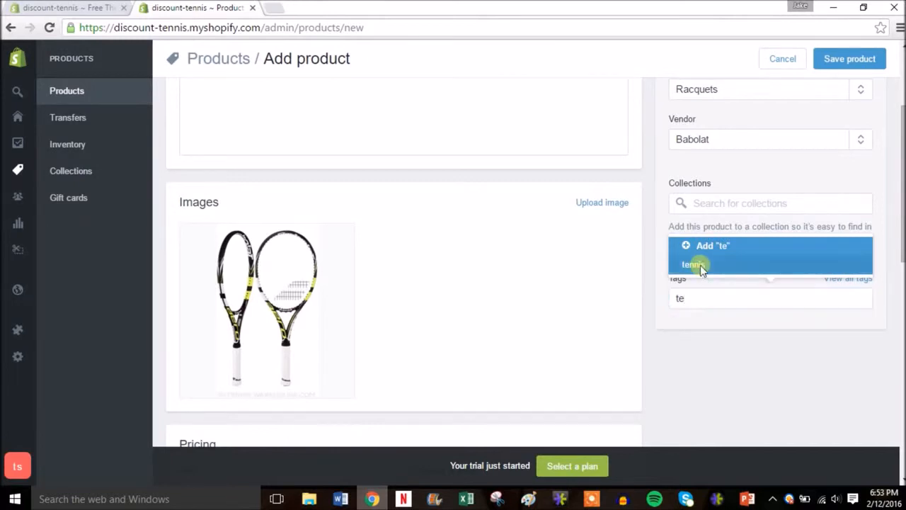
{"action": "left_click", "coordinate": [704, 264]}
{"action": "left_click", "coordinate": [744, 300]}
{"action": "type", "text": "racque"}
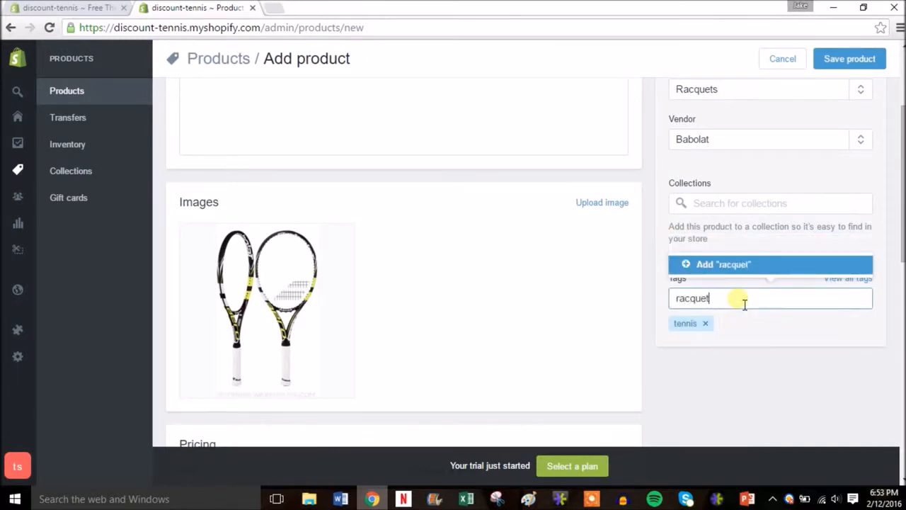
{"action": "left_click", "coordinate": [739, 267]}
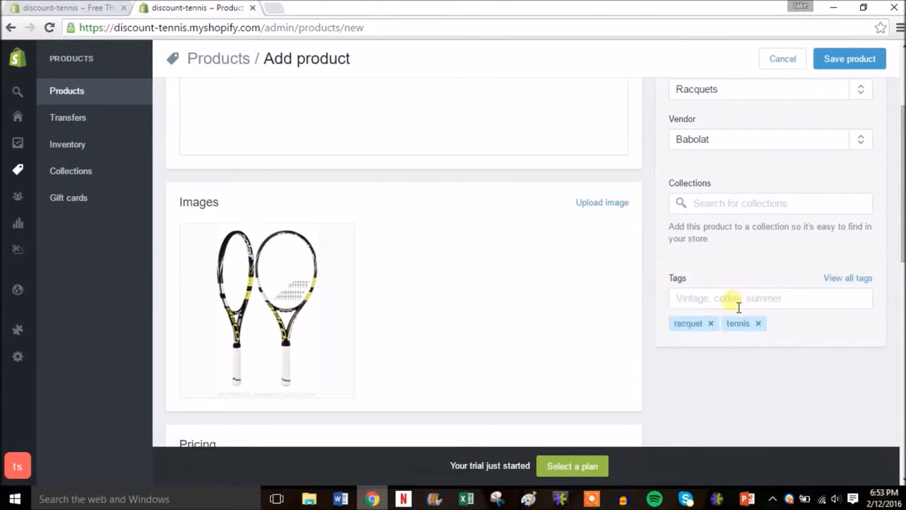
{"action": "type", "text": "babo"}
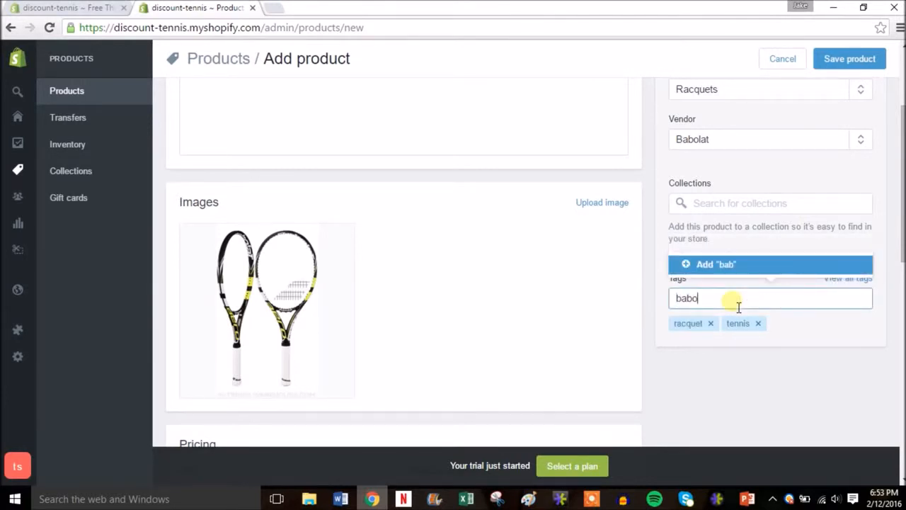
{"action": "type", "text": "lat"}
{"action": "key", "text": "Return"}
{"action": "type", "text": "a"}
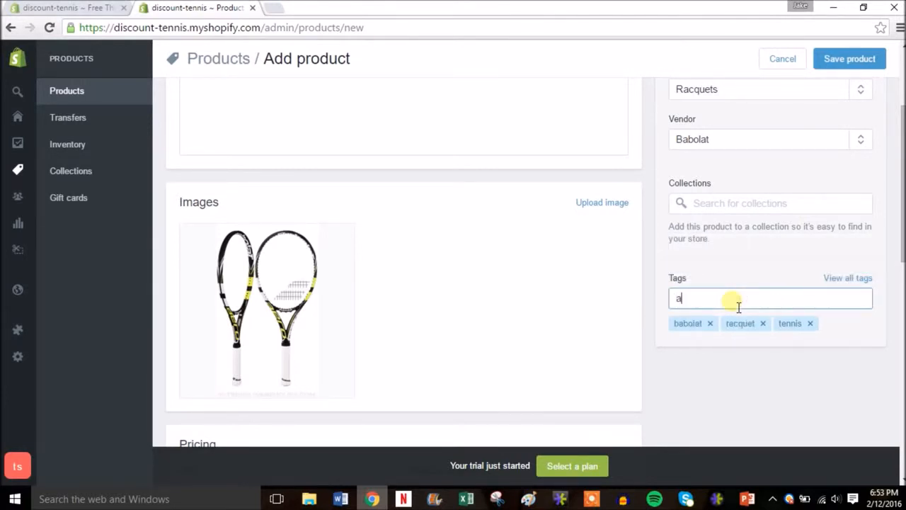
{"action": "type", "text": "ero drive"}
{"action": "key", "text": "Return"}
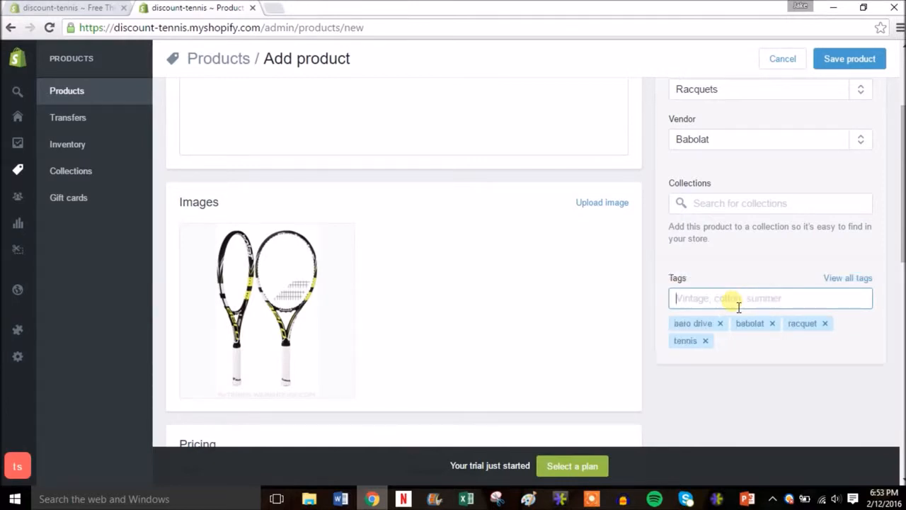
Set the product's price to $199.99 and its compare at price to $249.99.
{"action": "left_click_drag", "start_coordinate": [903, 198], "coordinate": [903, 286]}
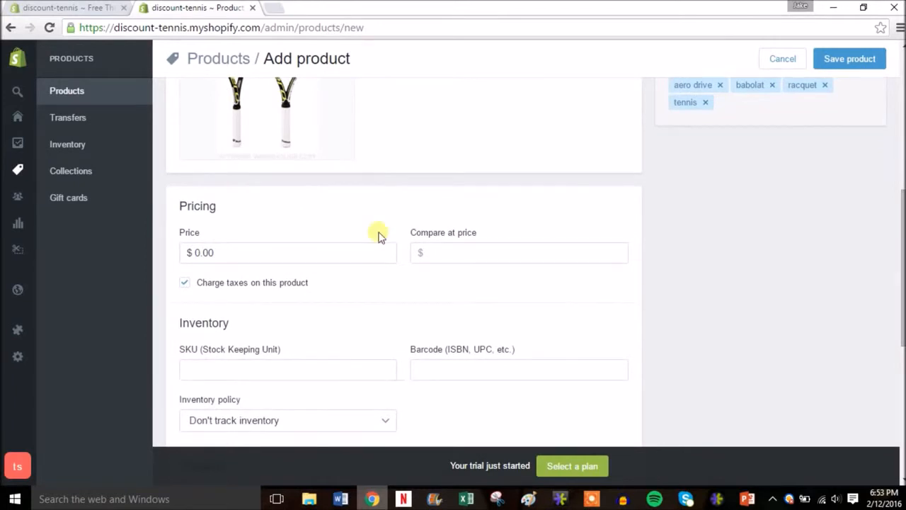
{"action": "left_click_drag", "start_coordinate": [223, 255], "coordinate": [188, 259]}
{"action": "type", "text": "199.99"}
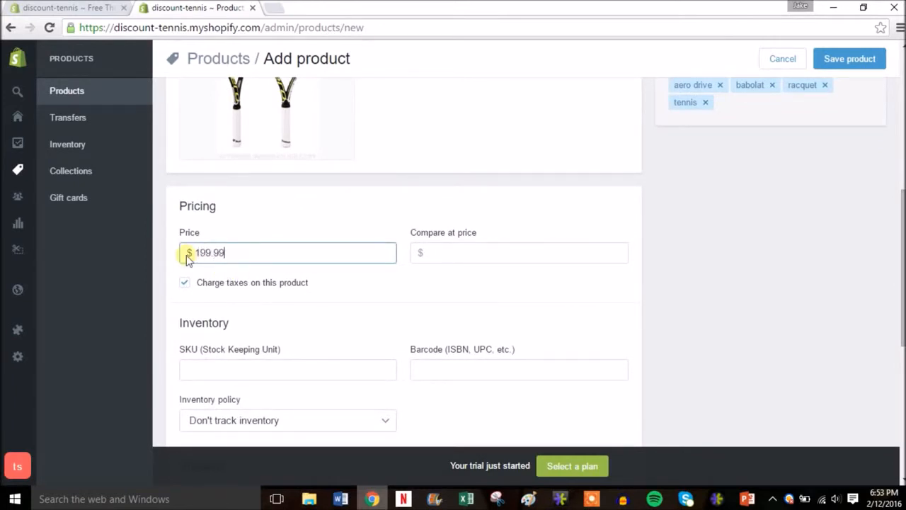
{"action": "left_click", "coordinate": [490, 261]}
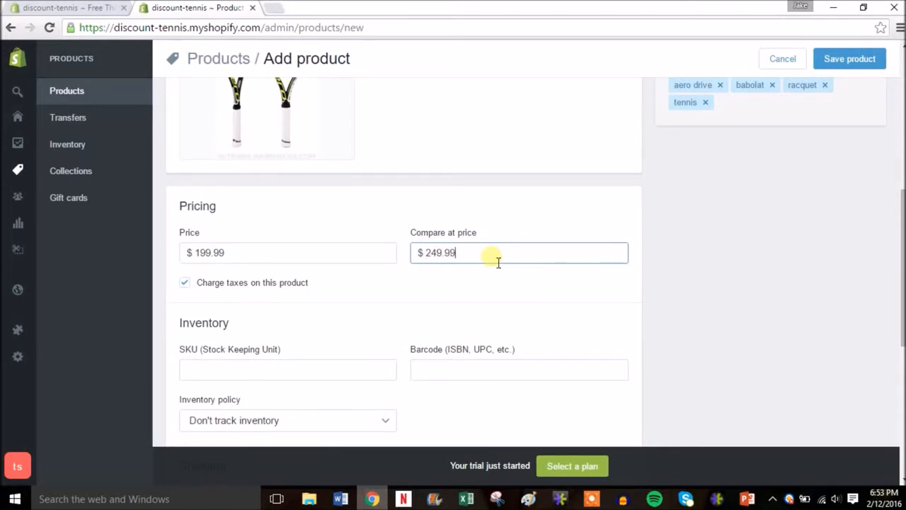
Set the SKU to 2 and have Shopify track the product's inventory with a quantity of 10.
{"action": "left_click_drag", "start_coordinate": [902, 234], "coordinate": [902, 269]}
{"action": "left_click", "coordinate": [316, 272]}
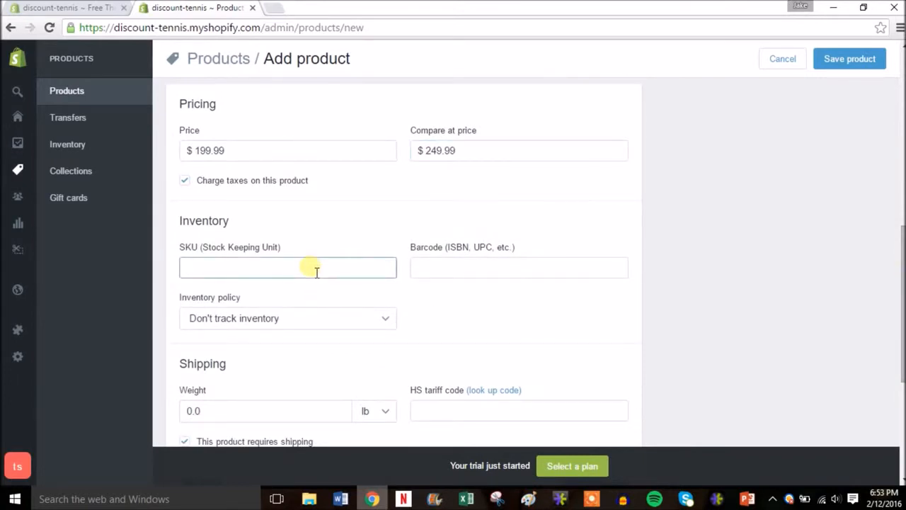
{"action": "left_click", "coordinate": [374, 319]}
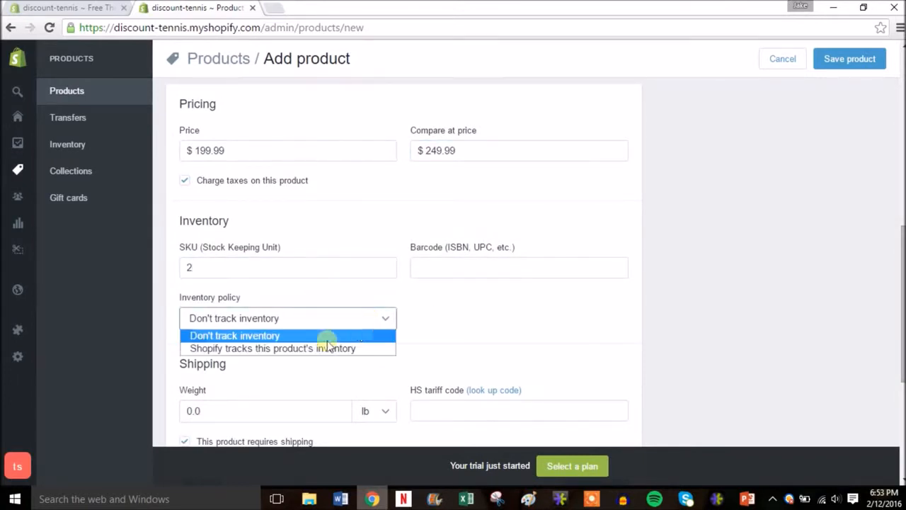
{"action": "left_click", "coordinate": [308, 354]}
{"action": "left_click", "coordinate": [451, 319]}
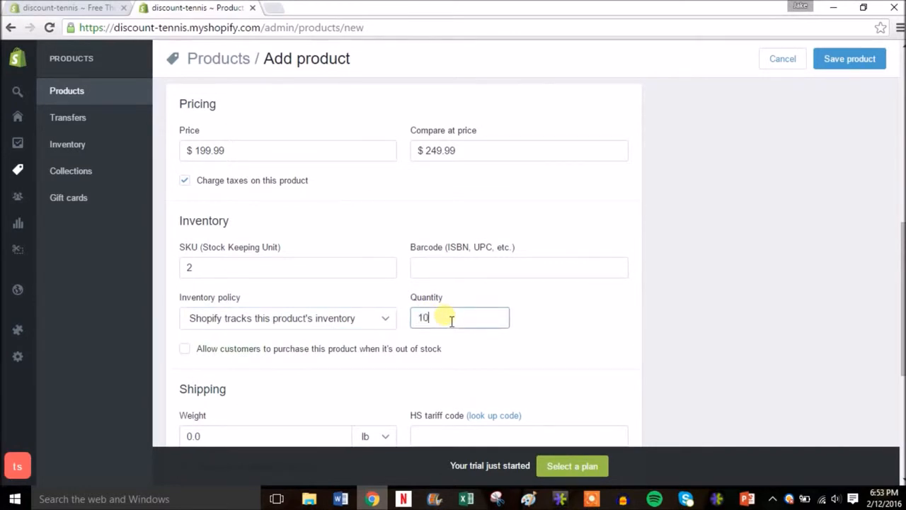
Set the product's shipping weight to 3.0 lb and start adding variants to it.
{"action": "left_click_drag", "start_coordinate": [903, 302], "coordinate": [899, 379]}
{"action": "left_click", "coordinate": [227, 256]}
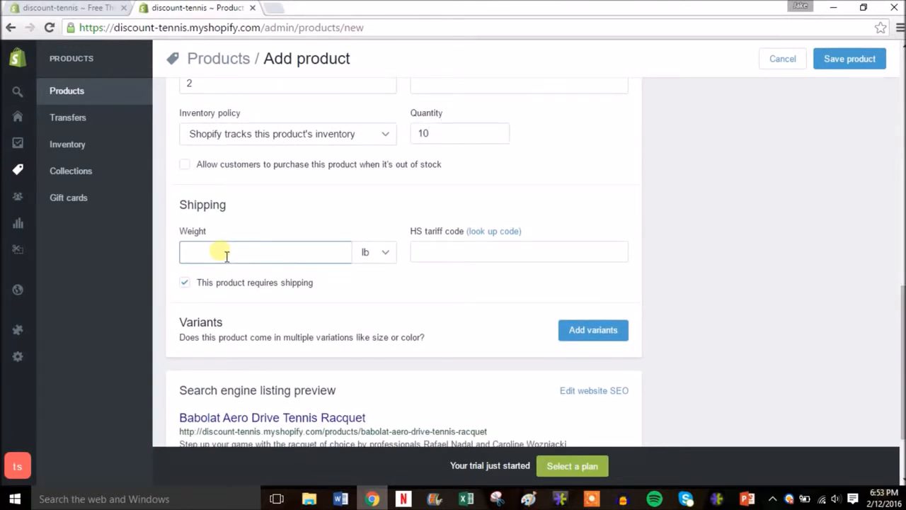
{"action": "left_click", "coordinate": [605, 334]}
{"action": "left_click", "coordinate": [605, 334]}
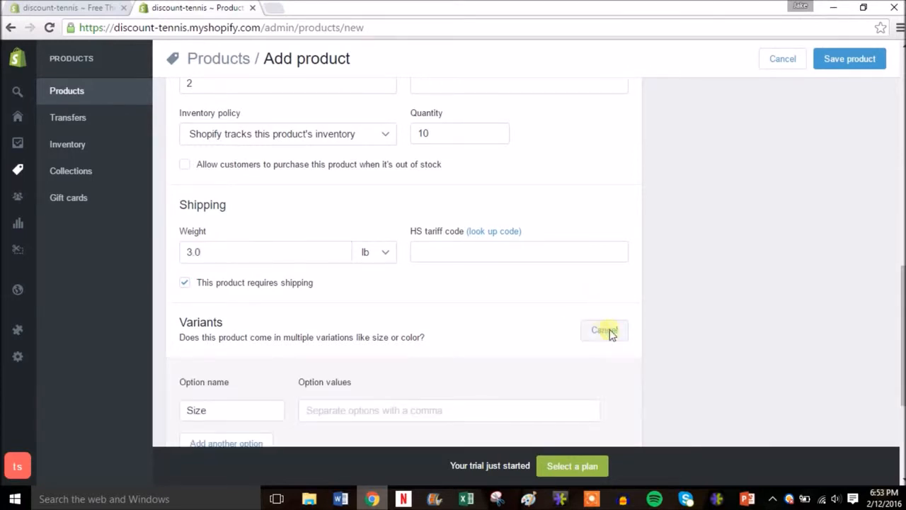
Enter 7 1/2, 7 3/4 and 7 1/8 as the values of the product's Size option.
{"action": "left_click_drag", "start_coordinate": [903, 309], "coordinate": [903, 369]}
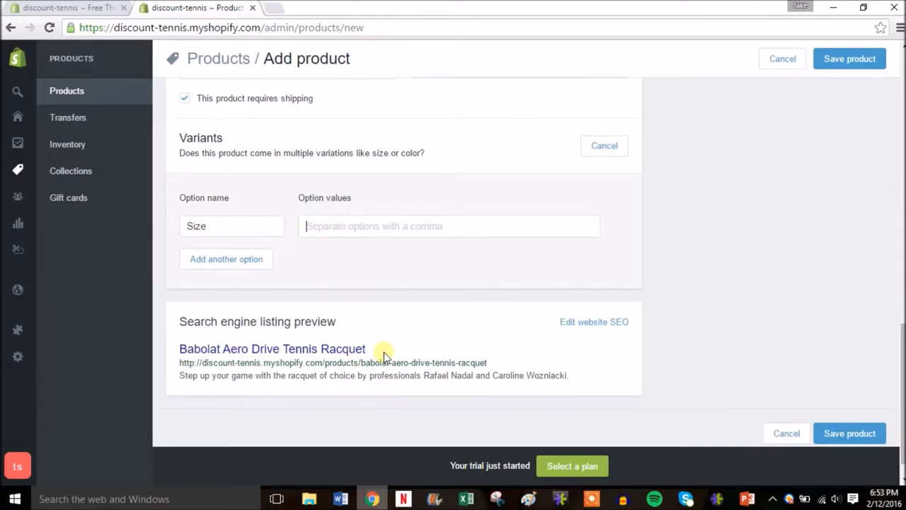
{"action": "type", "text": "7 1/"}
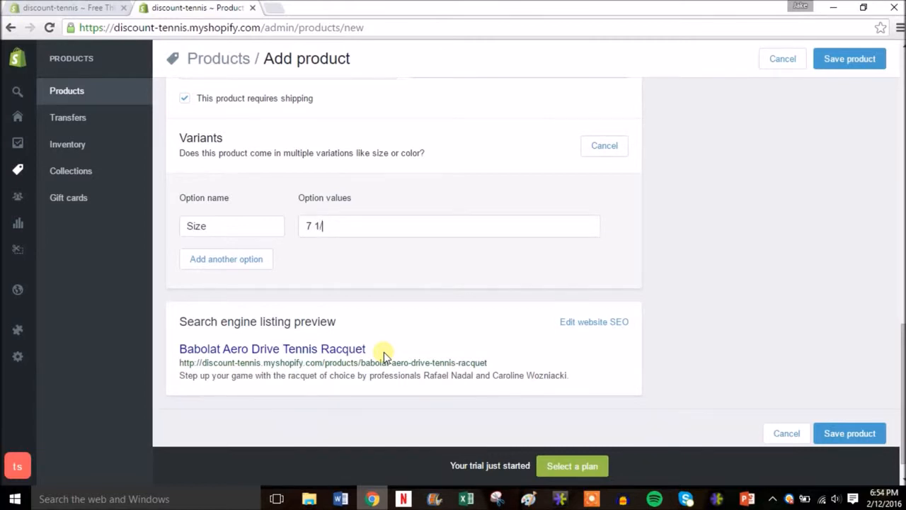
{"action": "type", "text": "2"}
{"action": "key", "text": "Return"}
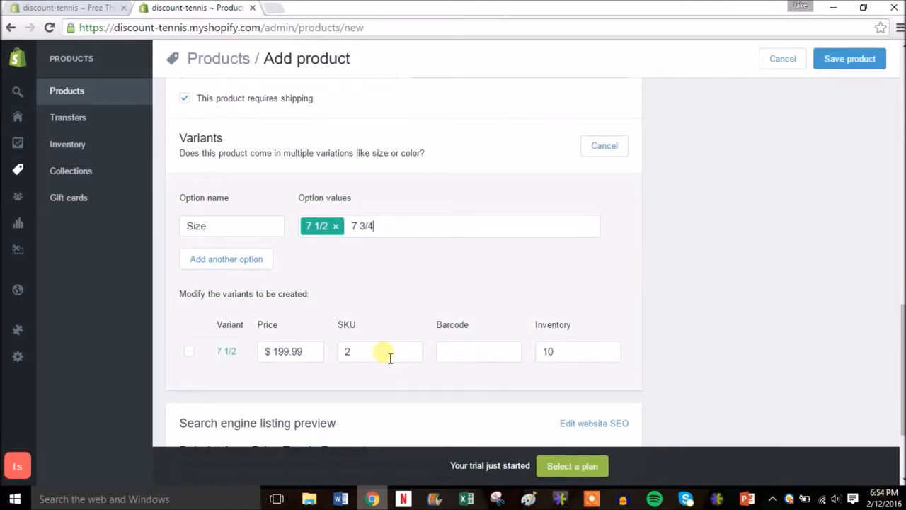
{"action": "type", "text": "7 3/4"}
{"action": "key", "text": "Return"}
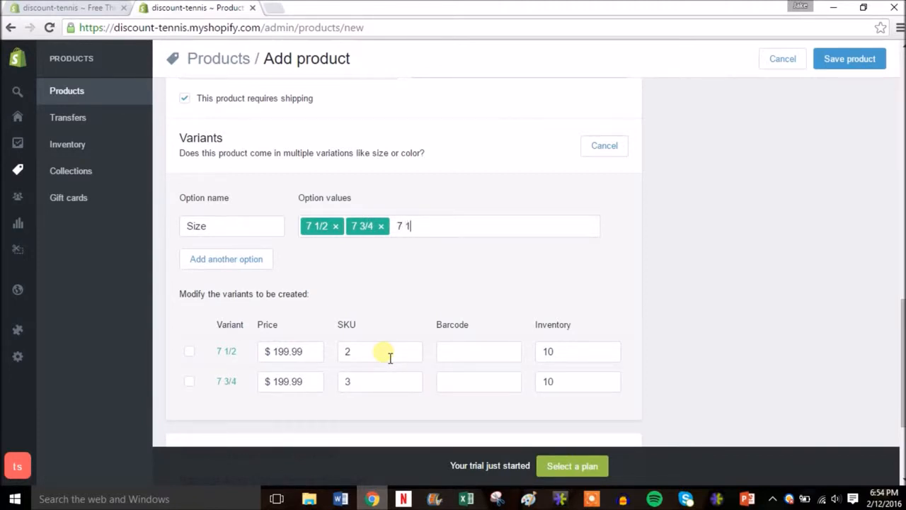
{"action": "key", "text": "Return"}
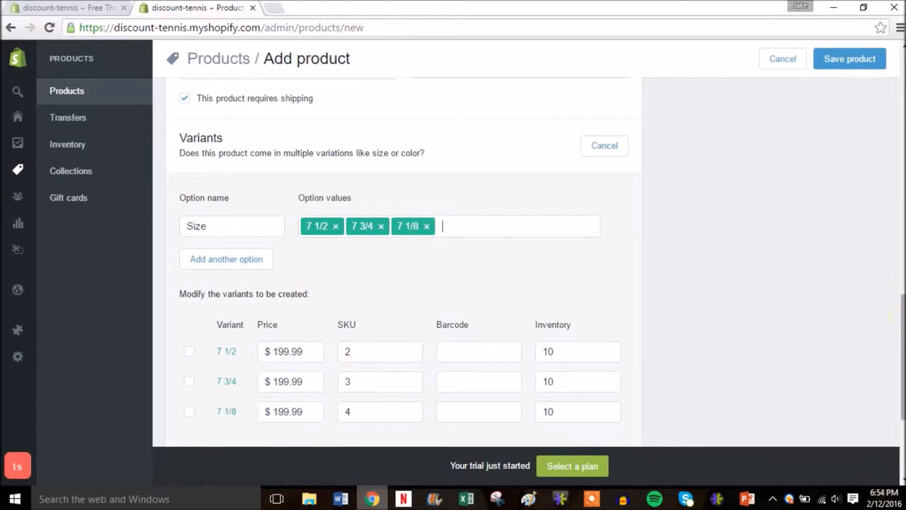
Add a Color option without any values to the variants and try to save the product.
{"action": "scroll", "coordinate": [403, 261], "scroll_direction": "down", "scroll_amount": 1}
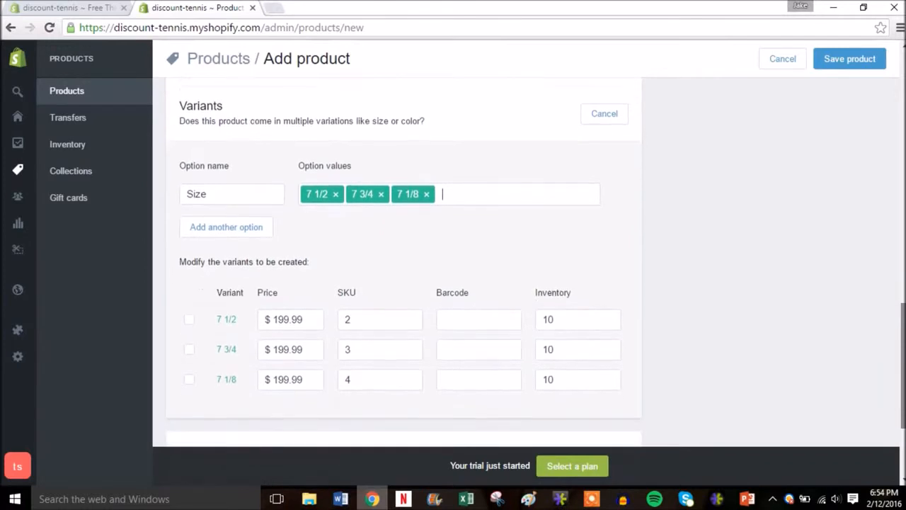
{"action": "left_click", "coordinate": [238, 211]}
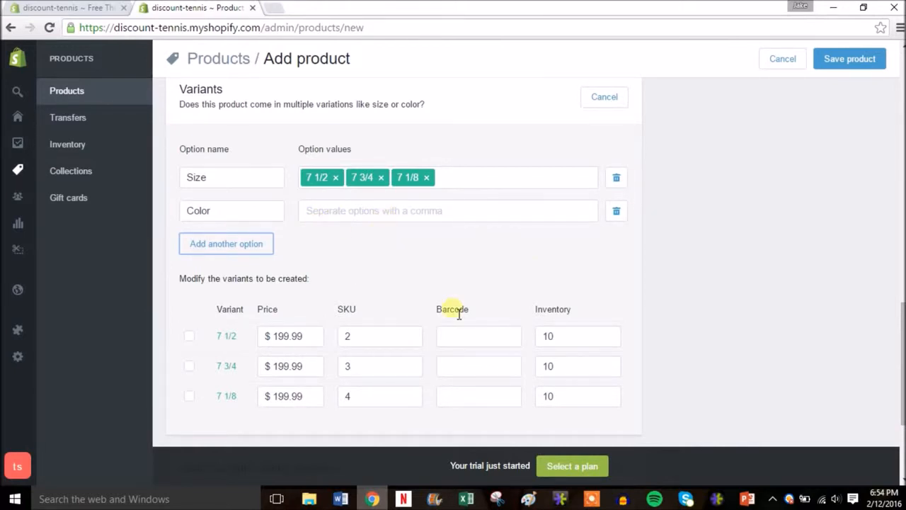
{"action": "scroll", "coordinate": [900, 368], "scroll_direction": "down", "scroll_amount": 3}
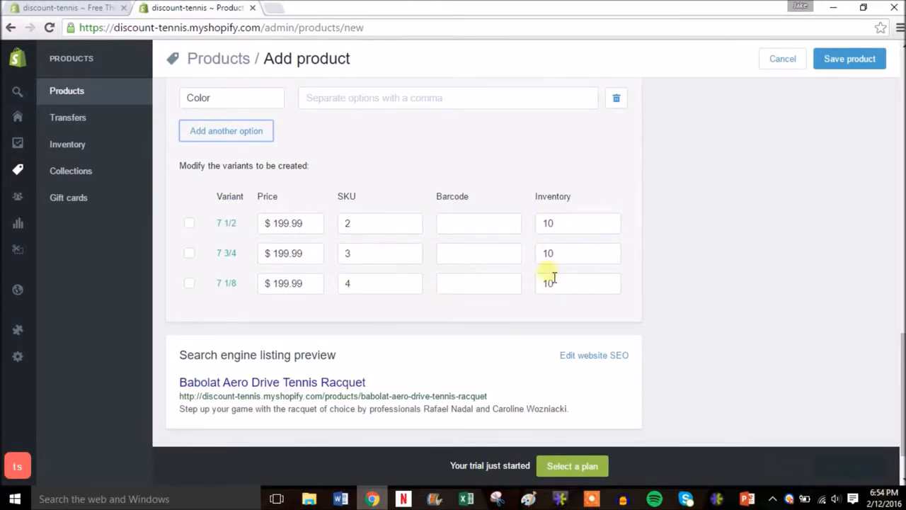
{"action": "left_click_drag", "start_coordinate": [898, 366], "coordinate": [902, 78]}
{"action": "left_click", "coordinate": [865, 62]}
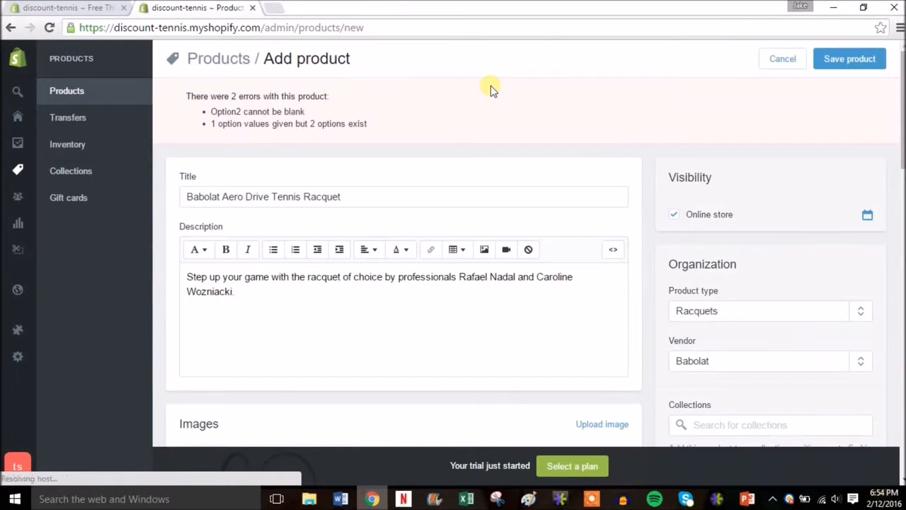
Remove the empty Color option from the variants and save the product.
{"action": "left_click_drag", "start_coordinate": [902, 88], "coordinate": [898, 340]}
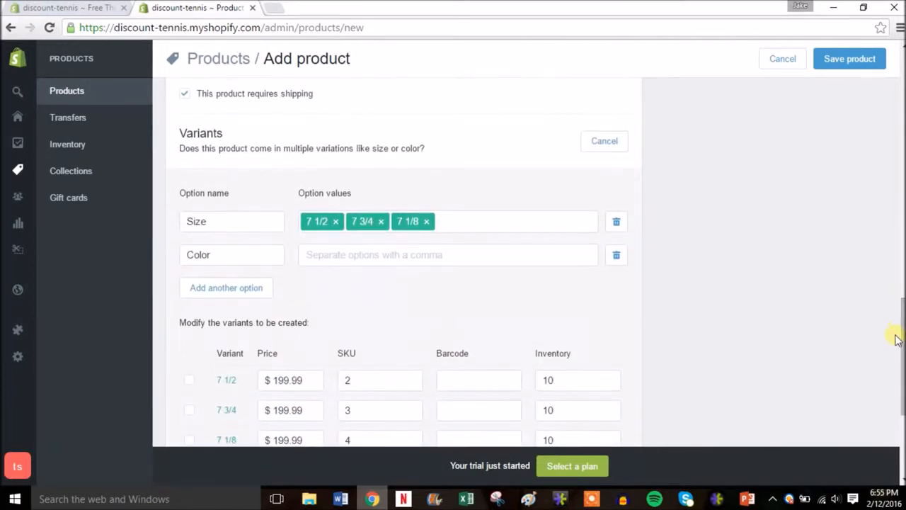
{"action": "left_click", "coordinate": [616, 256]}
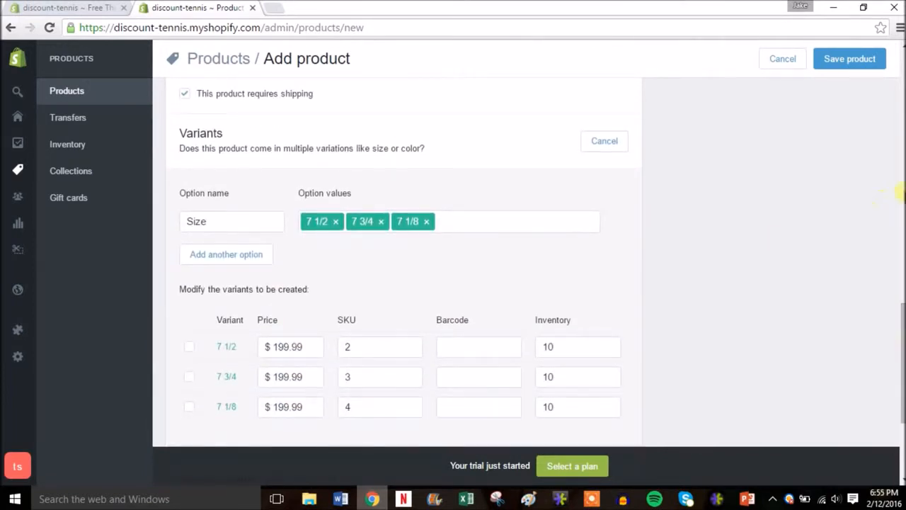
{"action": "left_click", "coordinate": [861, 70]}
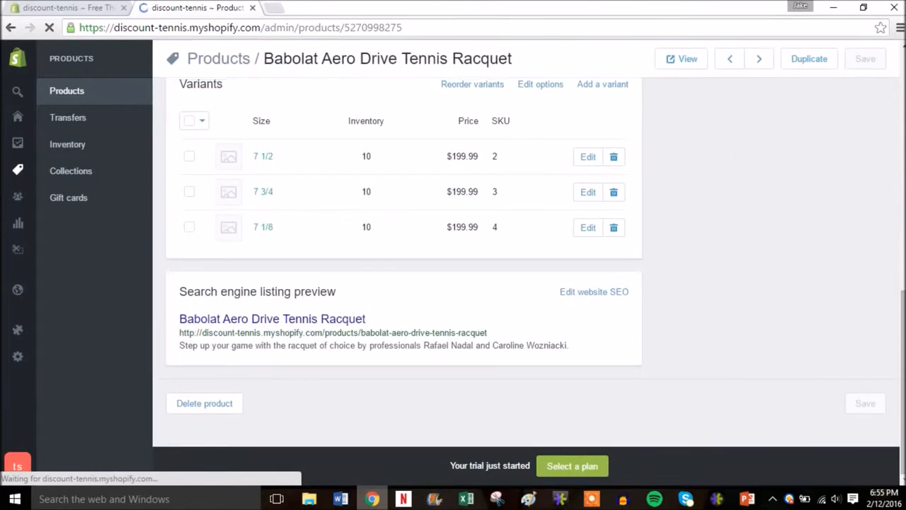
Open the new racquet's online store page in a separate browser tab.
{"action": "left_click_drag", "start_coordinate": [900, 310], "coordinate": [899, 42]}
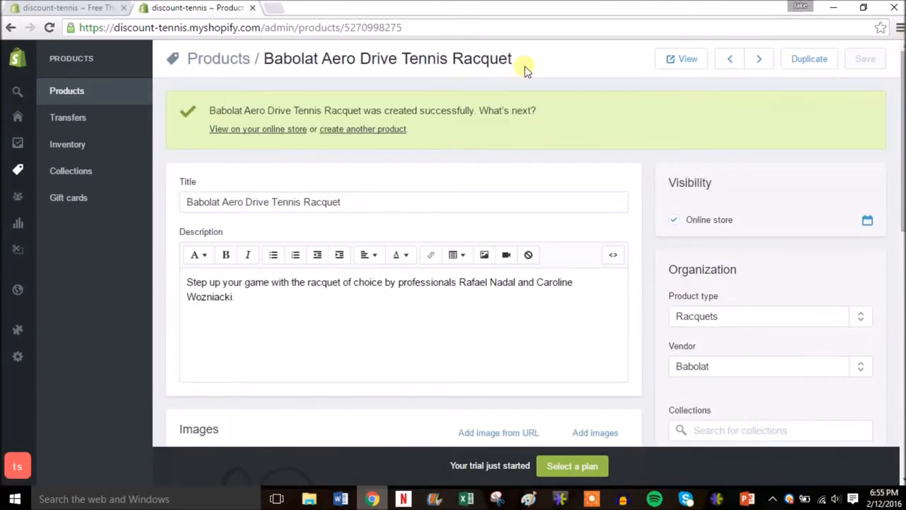
{"action": "right_click", "coordinate": [252, 131]}
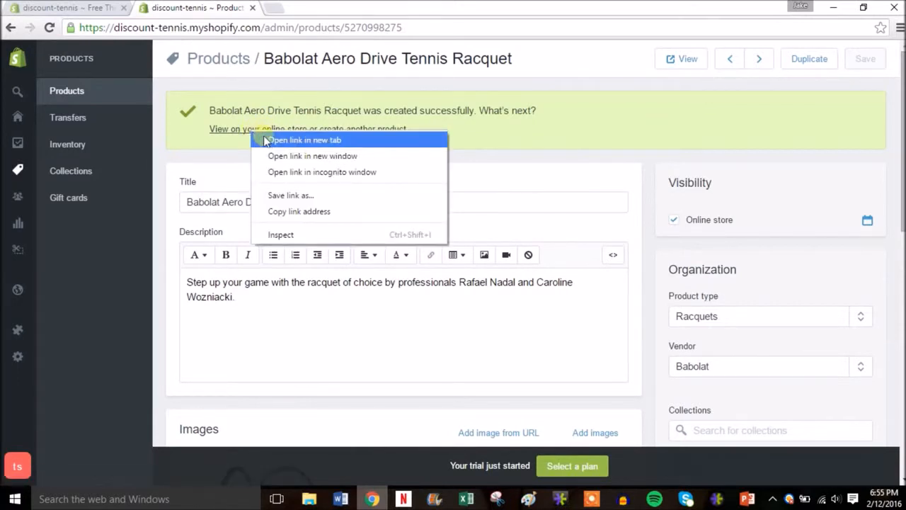
{"action": "left_click", "coordinate": [268, 141]}
{"action": "left_click", "coordinate": [329, 7]}
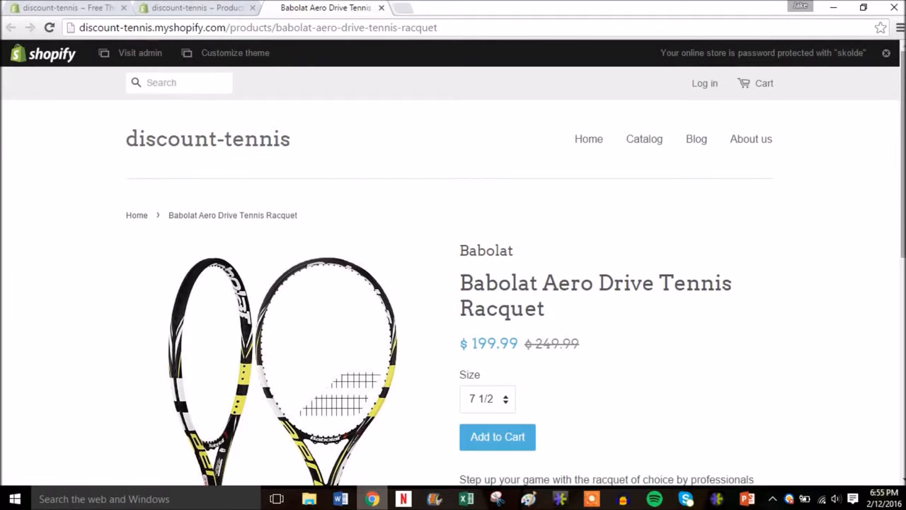
Check the racquet's store page, including its enlarged image, the selectable sizes and the sharing options.
{"action": "left_click_drag", "start_coordinate": [903, 199], "coordinate": [900, 257]}
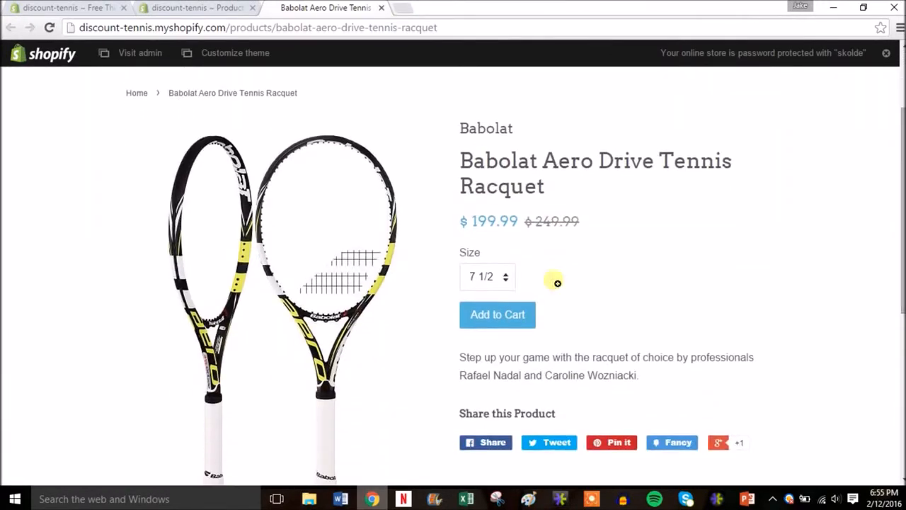
{"action": "left_click", "coordinate": [311, 266]}
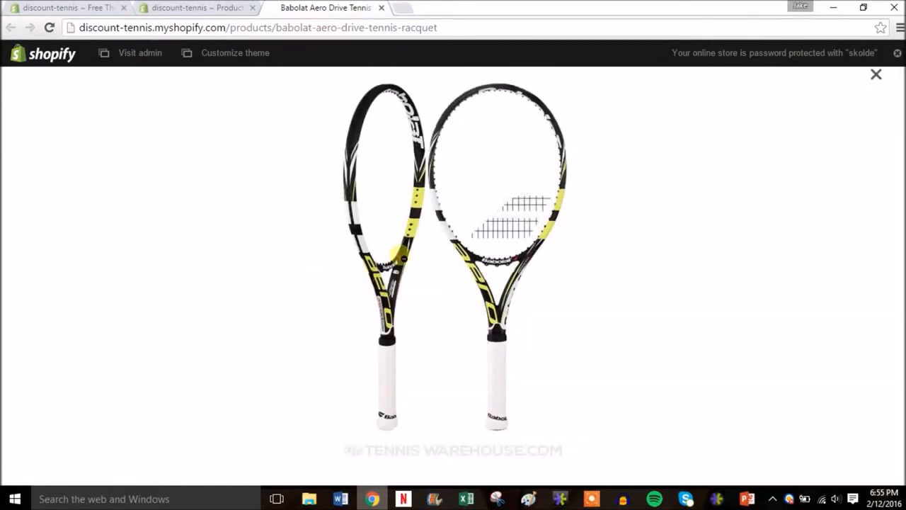
{"action": "left_click", "coordinate": [402, 258]}
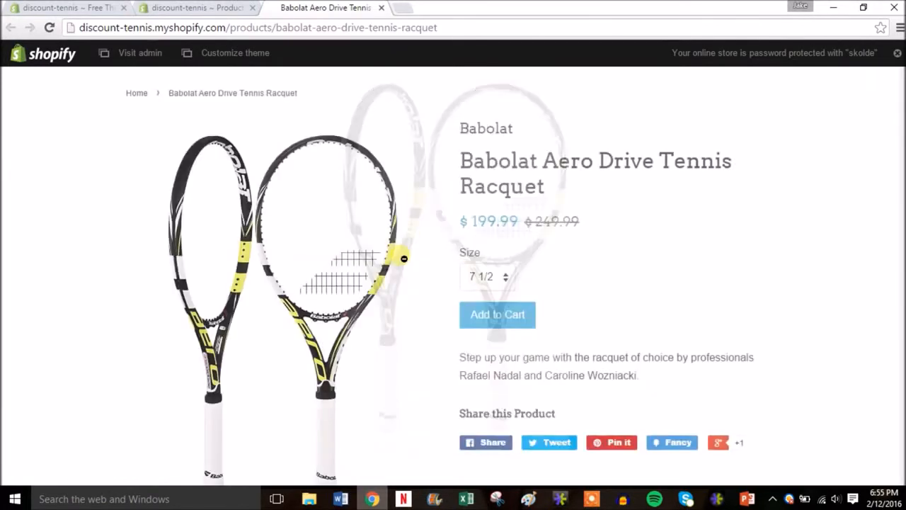
{"action": "left_click", "coordinate": [508, 279]}
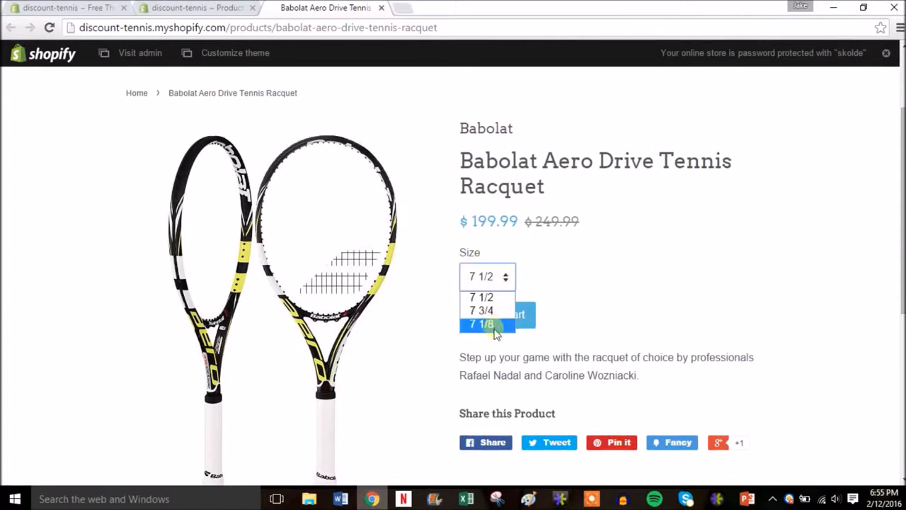
{"action": "left_click", "coordinate": [570, 295]}
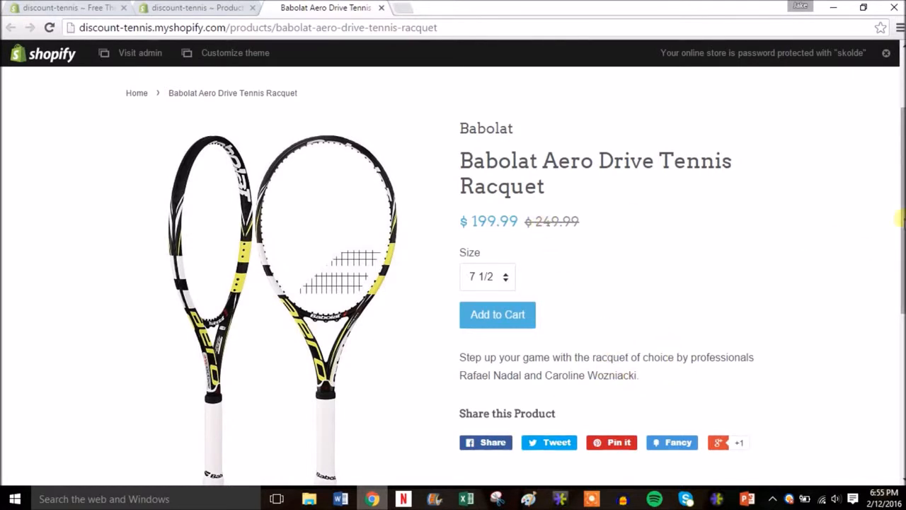
{"action": "scroll", "coordinate": [899, 220], "scroll_direction": "down", "scroll_amount": 1}
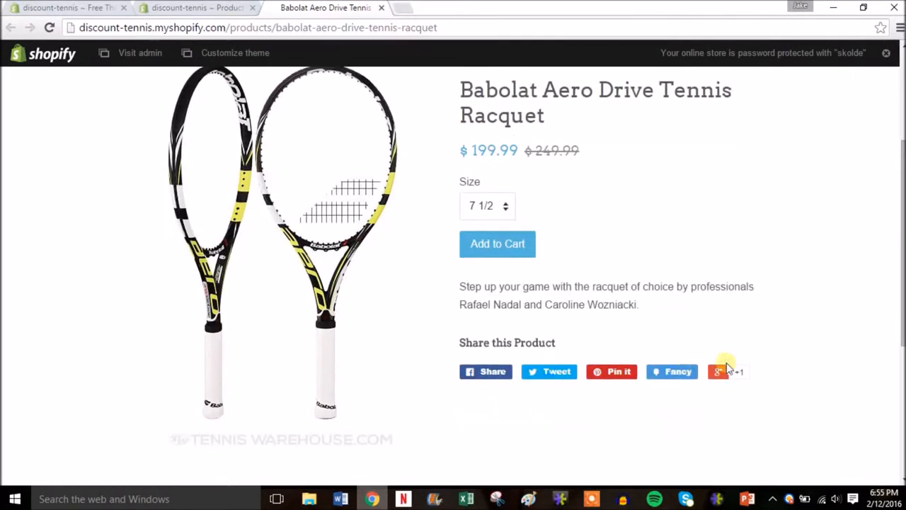
{"action": "left_click_drag", "start_coordinate": [900, 327], "coordinate": [902, 202]}
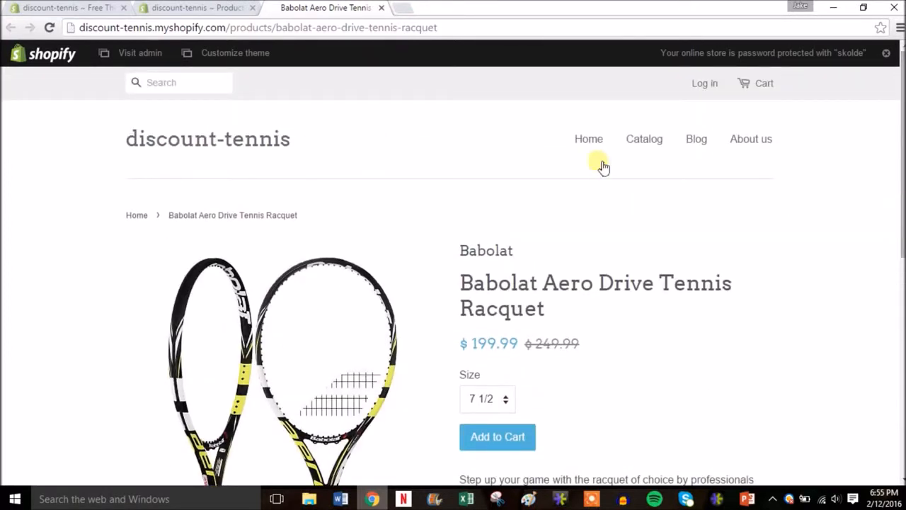
View the store's home page, close the storefront, and return to the product list in the admin.
{"action": "left_click", "coordinate": [588, 140]}
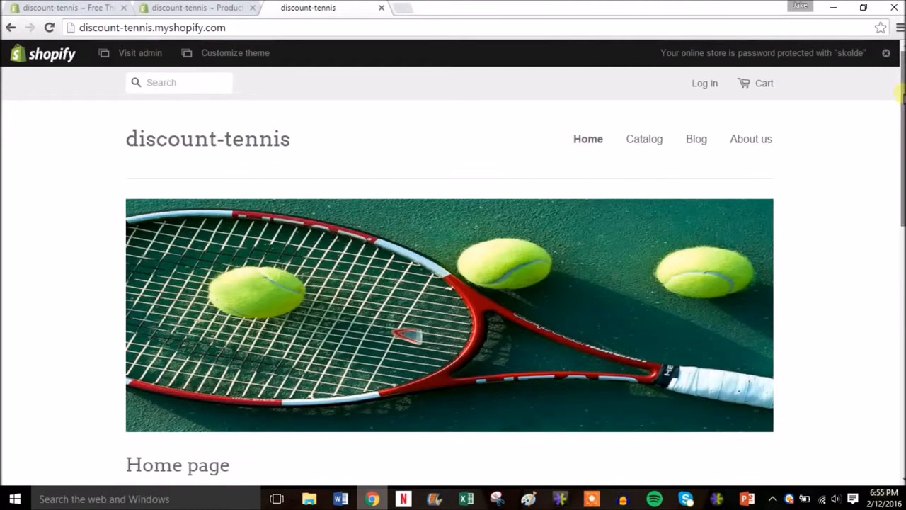
{"action": "mouse_move", "coordinate": [900, 94]}
{"action": "left_mouse_down"}
{"action": "mouse_move", "coordinate": [902, 280]}
{"action": "mouse_move", "coordinate": [902, 96]}
{"action": "left_mouse_up"}
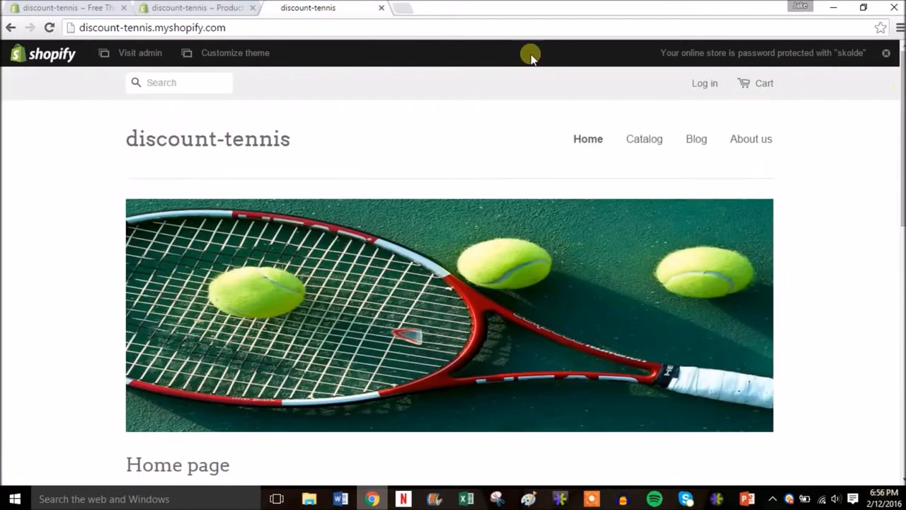
{"action": "left_click", "coordinate": [382, 8]}
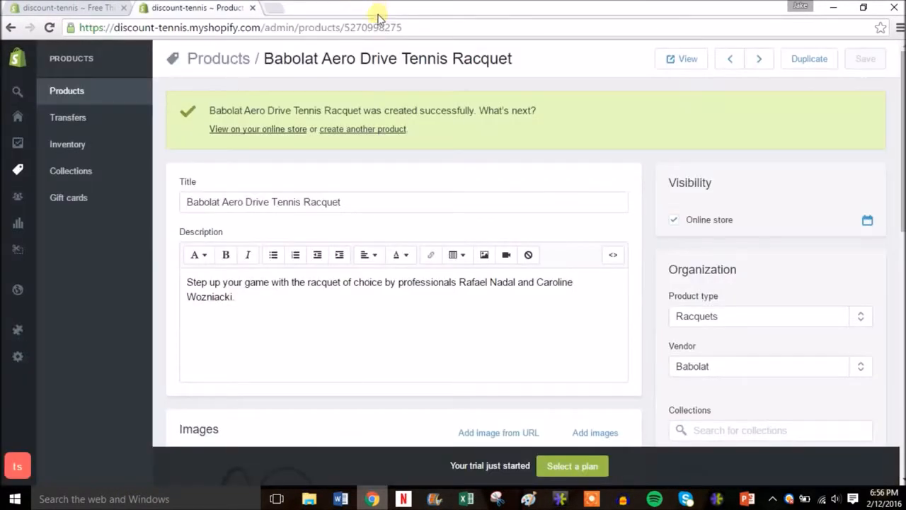
{"action": "left_click", "coordinate": [84, 92]}
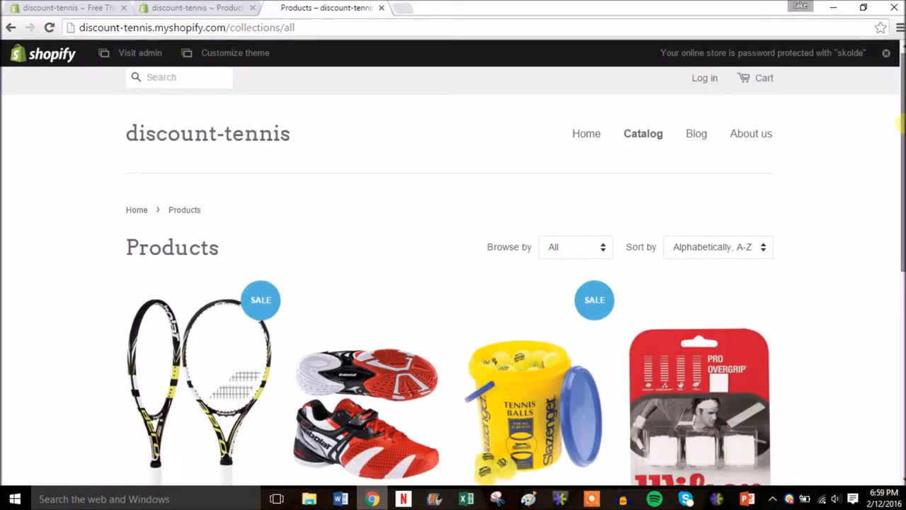
Look over all products on the store's Catalog page and close the storefront.
{"action": "left_click_drag", "start_coordinate": [902, 123], "coordinate": [897, 202]}
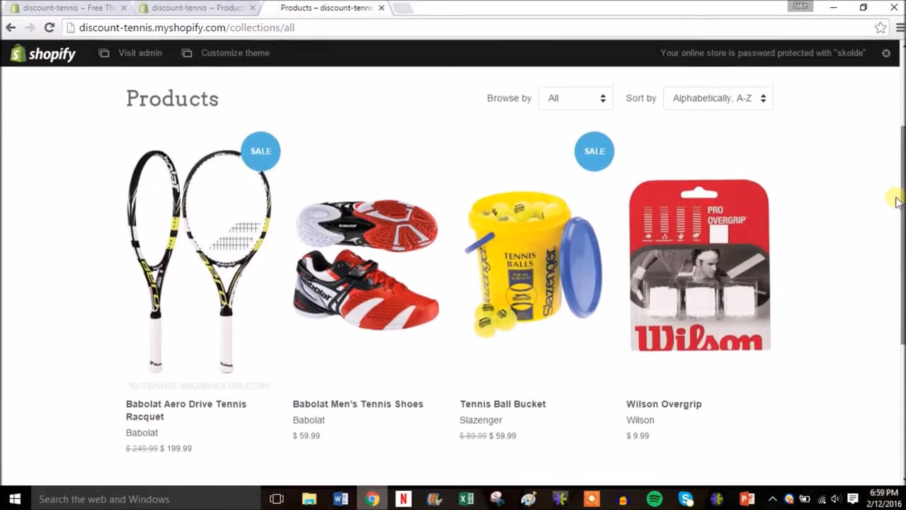
{"action": "mouse_move", "coordinate": [898, 202]}
{"action": "left_mouse_down"}
{"action": "mouse_move", "coordinate": [900, 127]}
{"action": "mouse_move", "coordinate": [901, 219]}
{"action": "mouse_move", "coordinate": [901, 204]}
{"action": "left_mouse_up"}
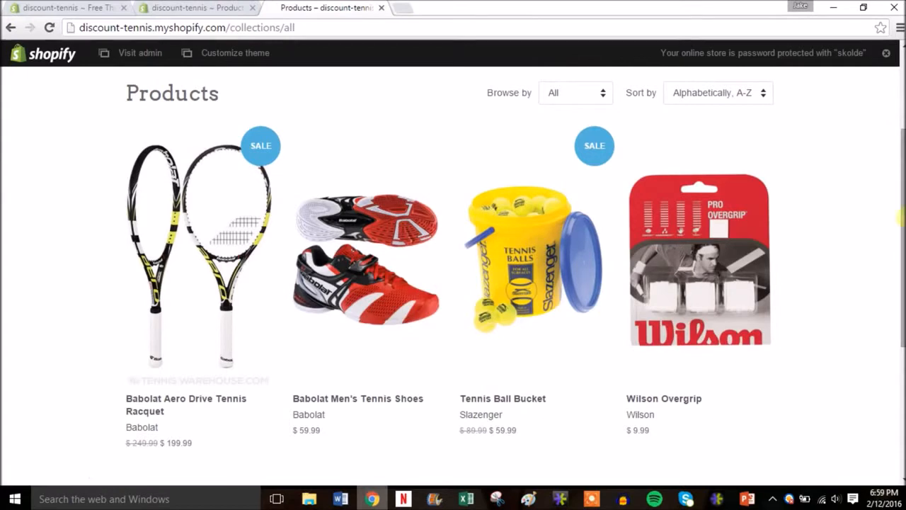
{"action": "left_click_drag", "start_coordinate": [902, 273], "coordinate": [894, 196]}
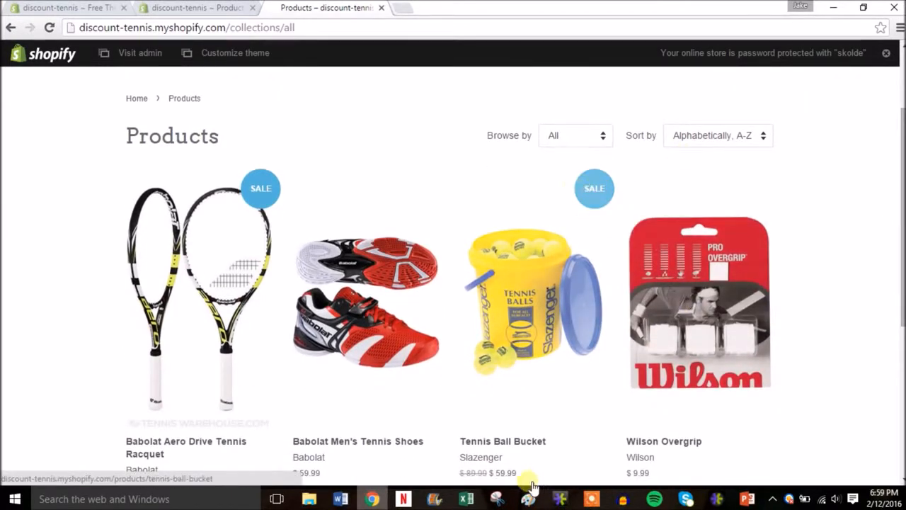
{"action": "left_click_drag", "start_coordinate": [901, 271], "coordinate": [899, 161]}
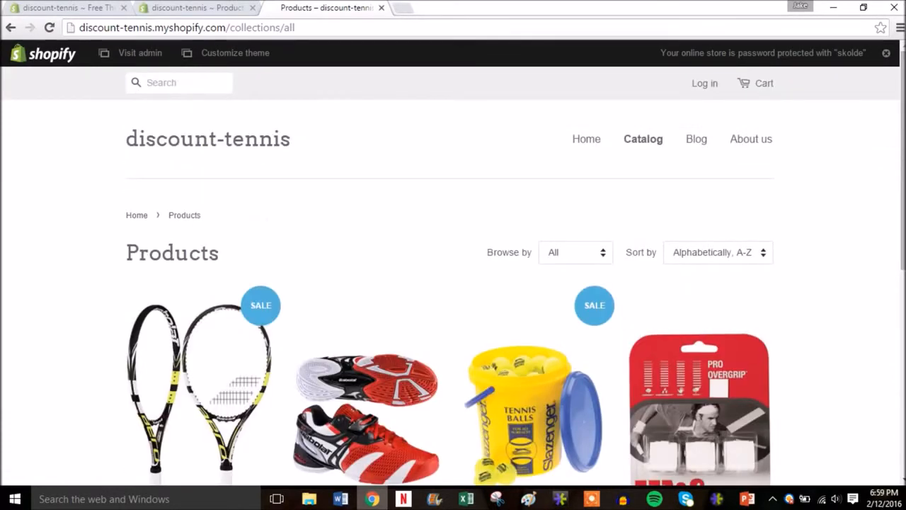
{"action": "left_click", "coordinate": [381, 8]}
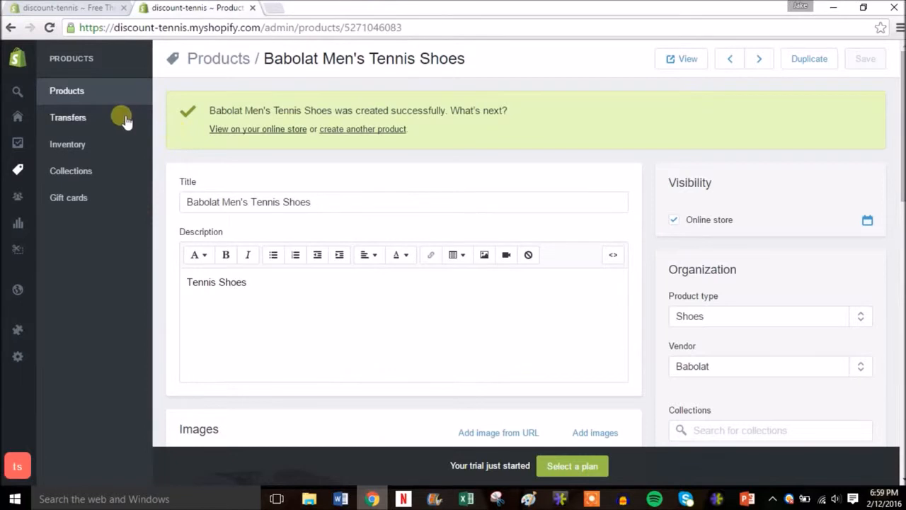
Add 5 units to the Tennis Ball Bucket's stock in the product inventory and save the quantity.
{"action": "left_click", "coordinate": [89, 145]}
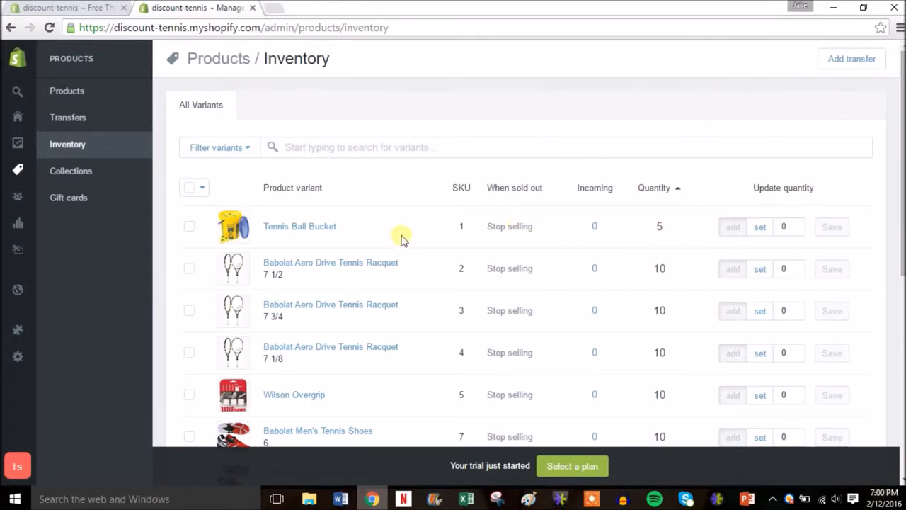
{"action": "left_click", "coordinate": [796, 223]}
{"action": "left_click", "coordinate": [796, 223]}
{"action": "left_click", "coordinate": [796, 224]}
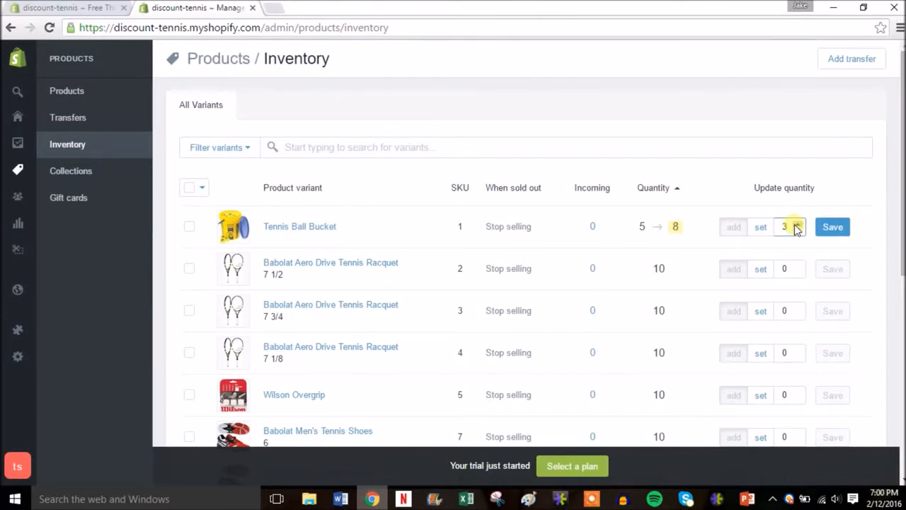
{"action": "left_click", "coordinate": [796, 223]}
{"action": "left_click", "coordinate": [796, 224]}
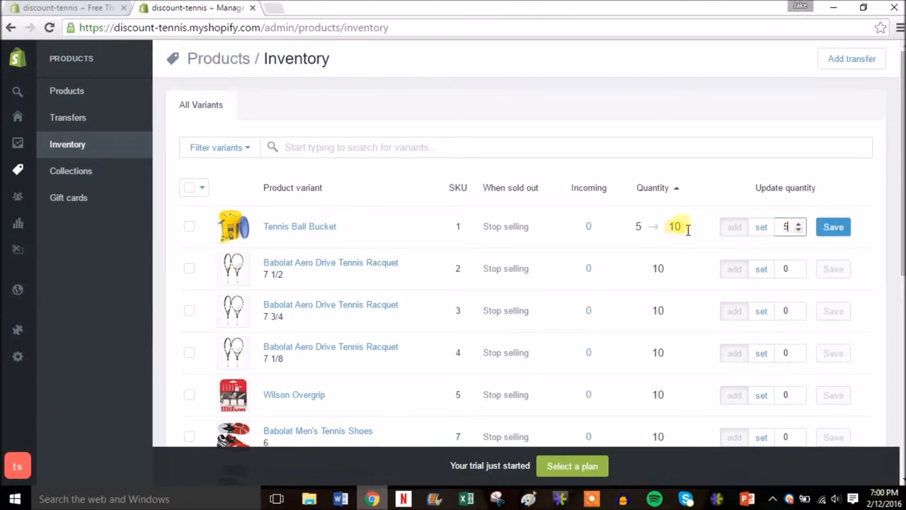
{"action": "left_click", "coordinate": [835, 228]}
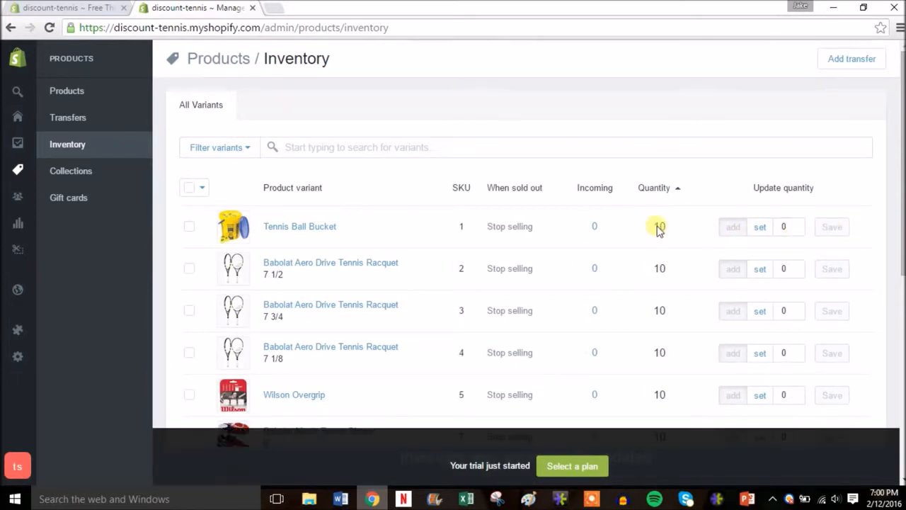
Look over the stock quantities of the remaining product variants and view the store's product collections.
{"action": "scroll", "coordinate": [899, 167], "scroll_direction": "down", "scroll_amount": 3}
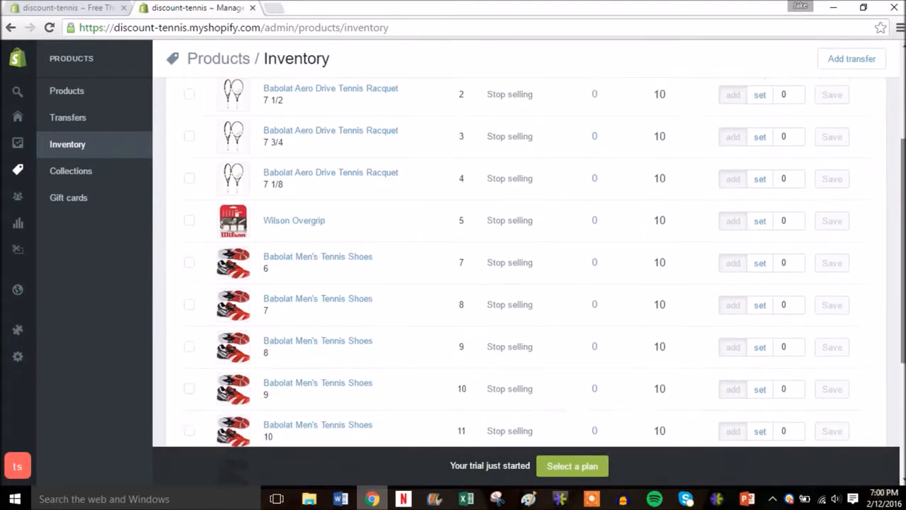
{"action": "scroll", "coordinate": [712, 318], "scroll_direction": "down", "scroll_amount": 1}
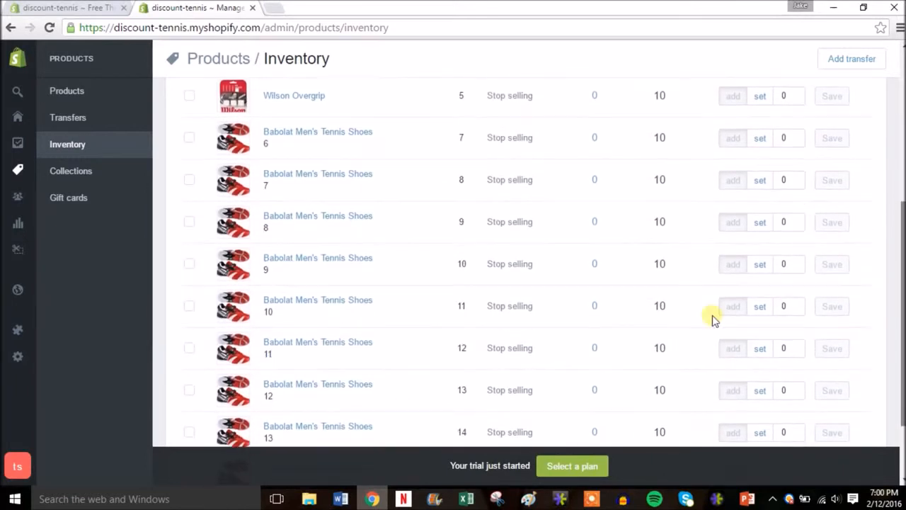
{"action": "scroll", "coordinate": [899, 284], "scroll_direction": "up", "scroll_amount": 4}
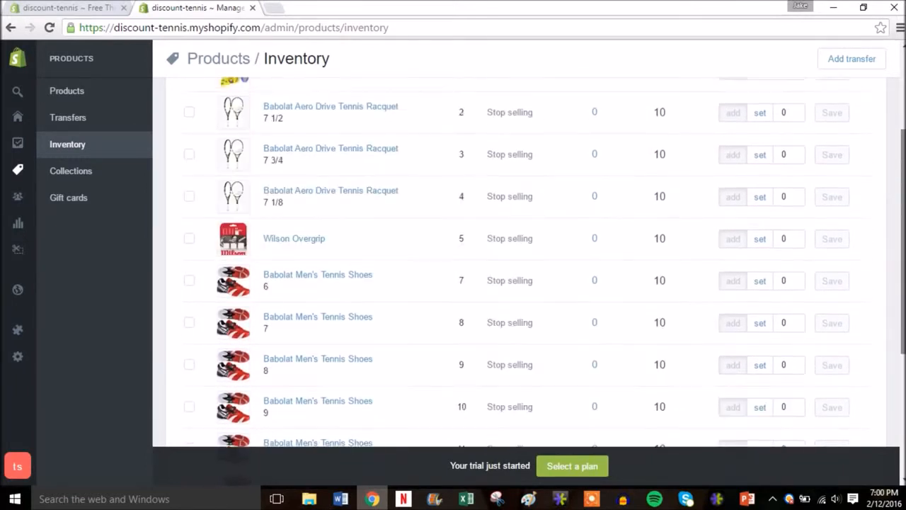
{"action": "left_click", "coordinate": [106, 170]}
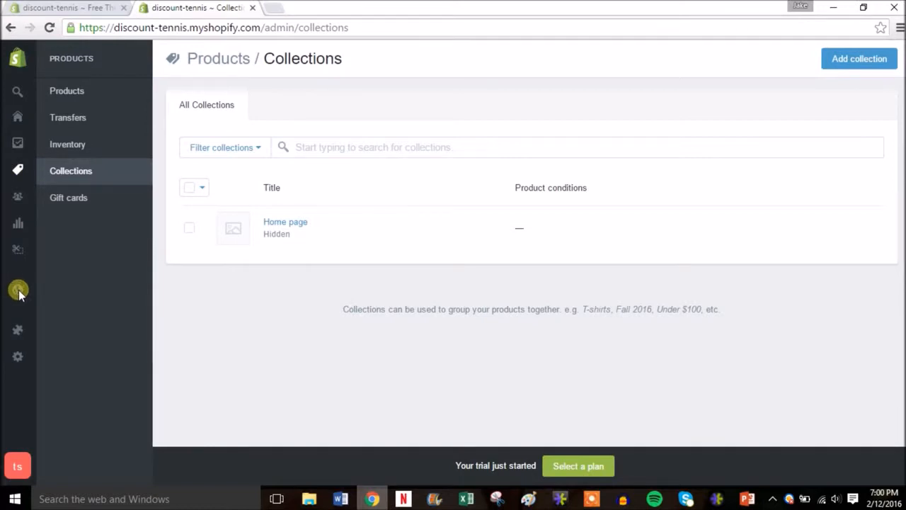
Delete the default "First post" from the online store's blog posts.
{"action": "mouse_move", "coordinate": [18, 289]}
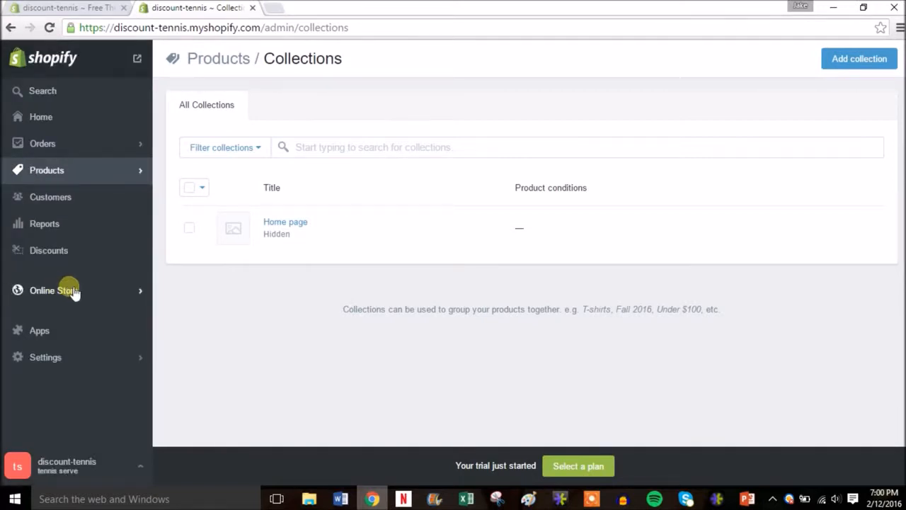
{"action": "left_click", "coordinate": [126, 291]}
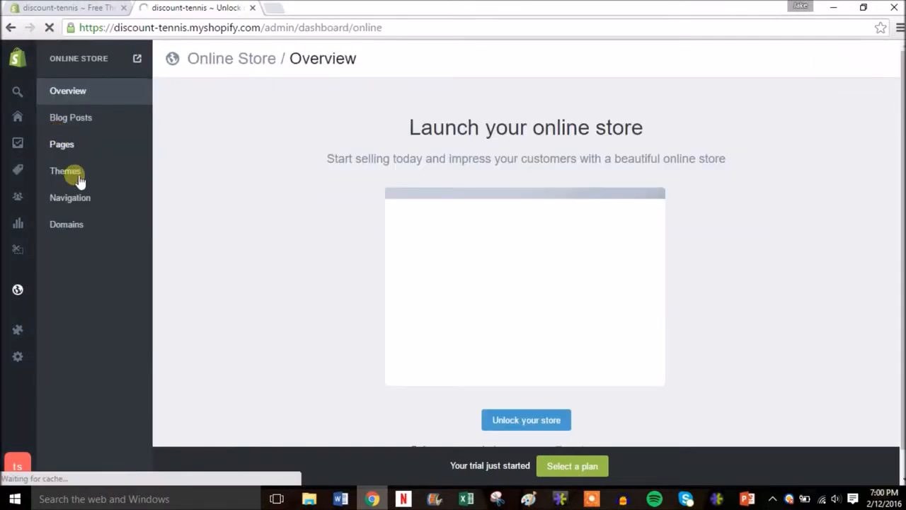
{"action": "left_click", "coordinate": [84, 117]}
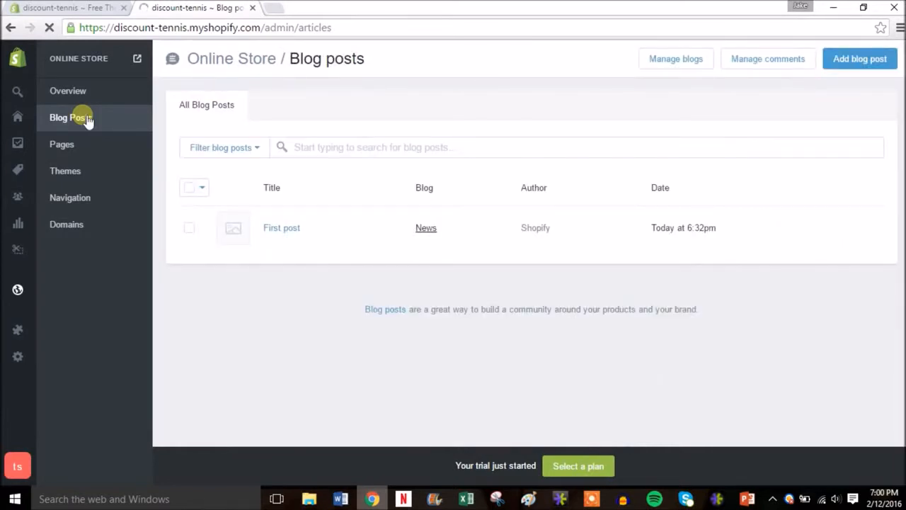
{"action": "left_click", "coordinate": [190, 228]}
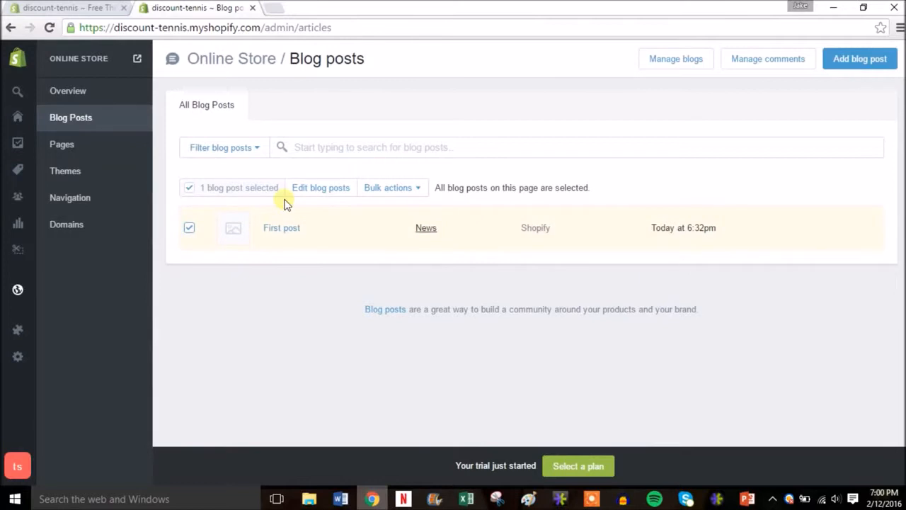
{"action": "left_click", "coordinate": [412, 193]}
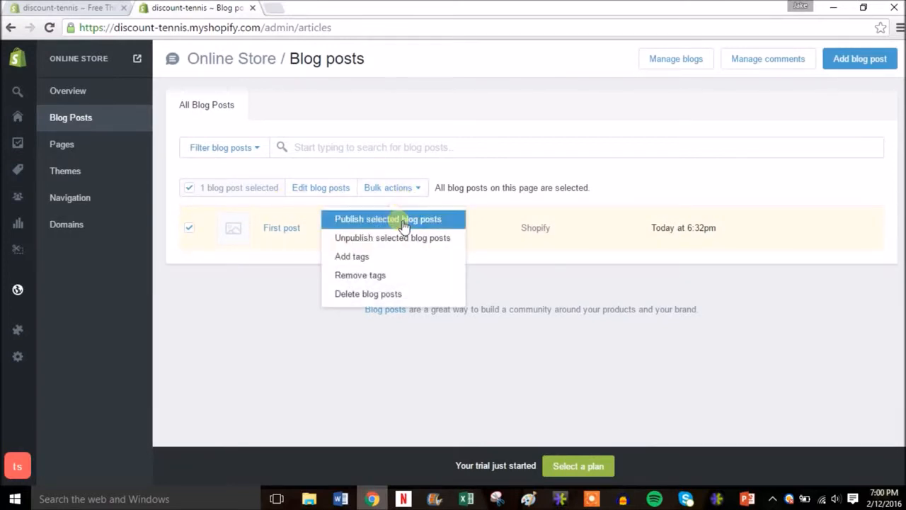
{"action": "left_click", "coordinate": [395, 293]}
{"action": "left_click", "coordinate": [631, 184]}
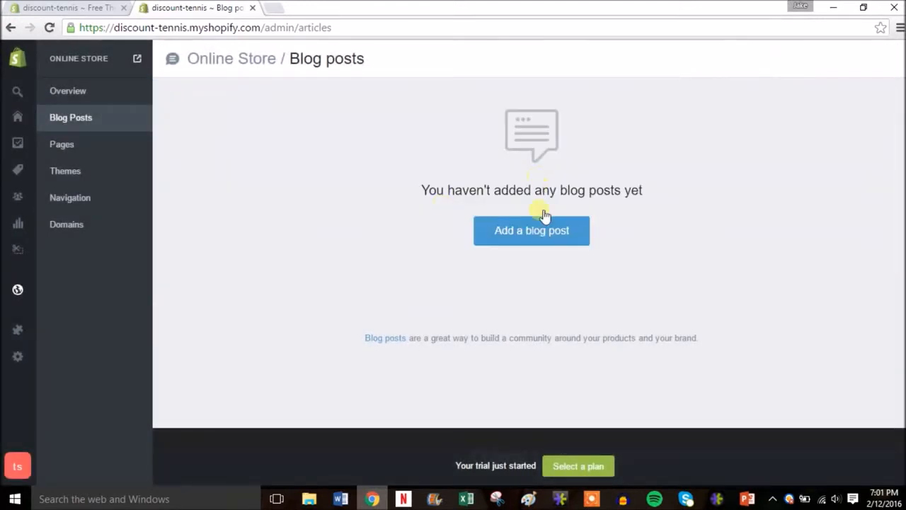
Start a new blog post titled "Australian Open 2016 Finals were crazy!" with the filler content "dnuivfeuivnijnfvijnfjvfhffgbre".
{"action": "left_click", "coordinate": [543, 234]}
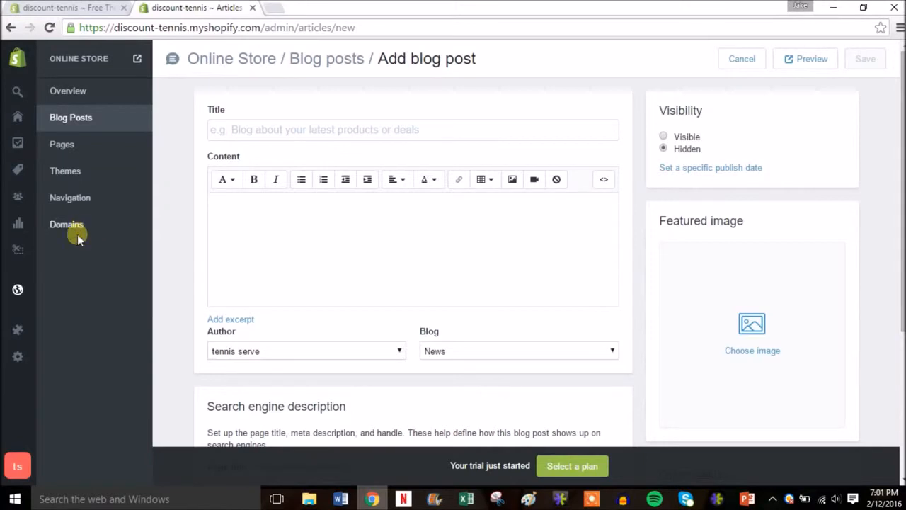
{"action": "left_click", "coordinate": [276, 133]}
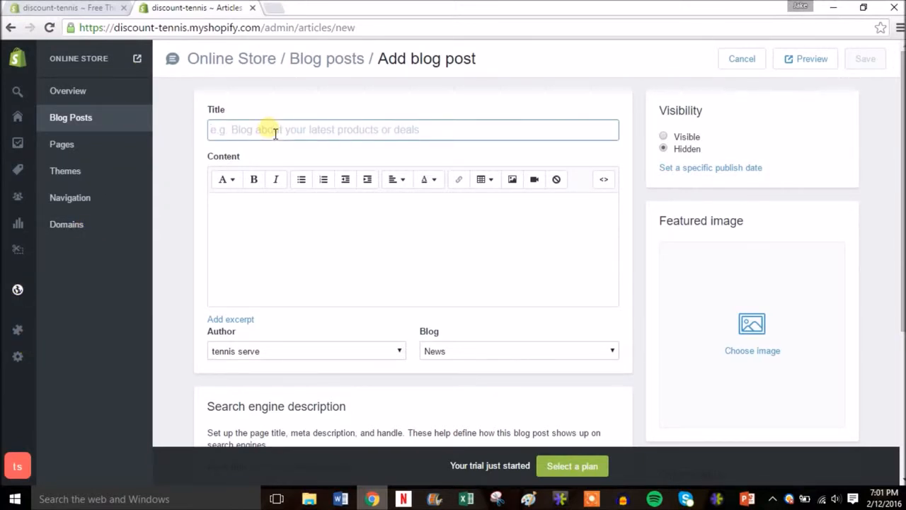
{"action": "type", "text": "Australian Open 2016"}
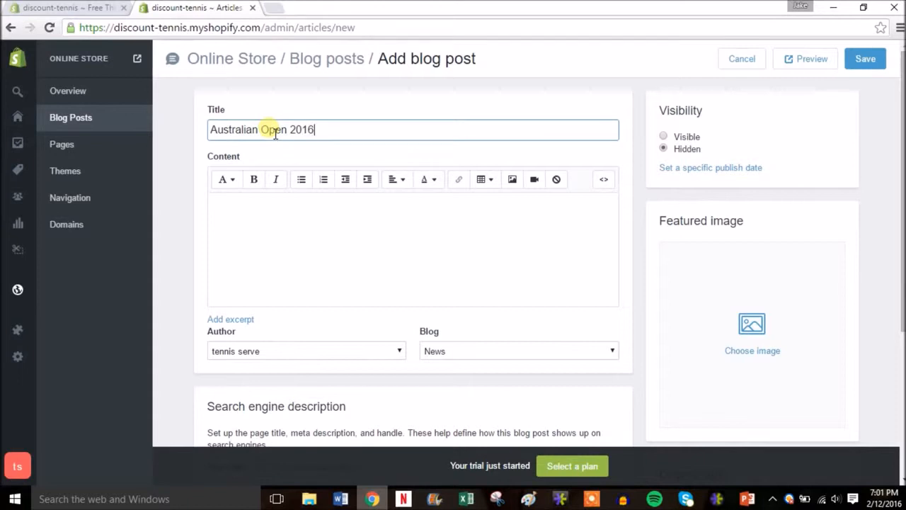
{"action": "type", "text": "s were crazy!"}
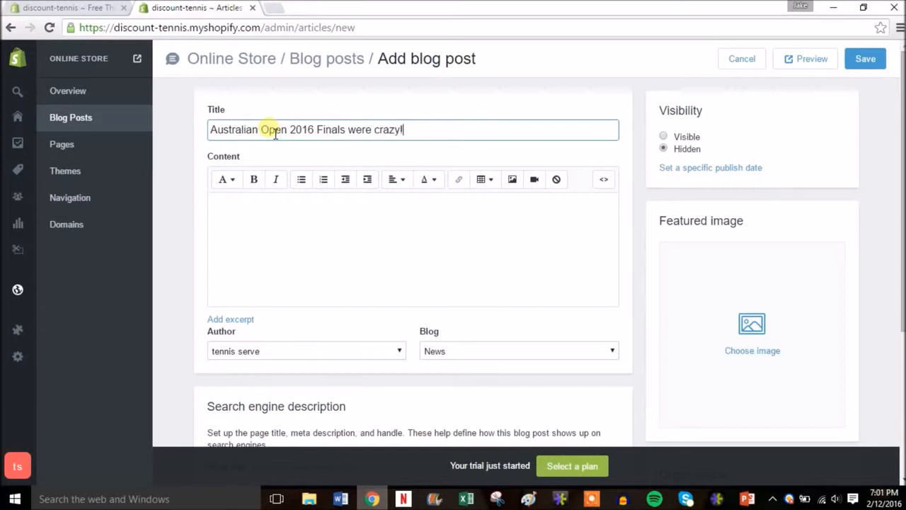
{"action": "left_click", "coordinate": [280, 230]}
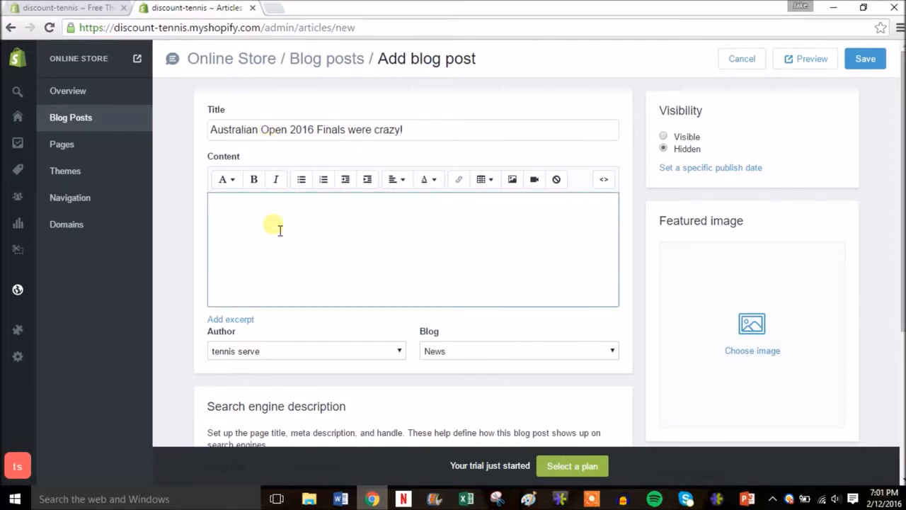
{"action": "type", "text": "dnuivfeuivnijnfvijnfjvfhffgbre"}
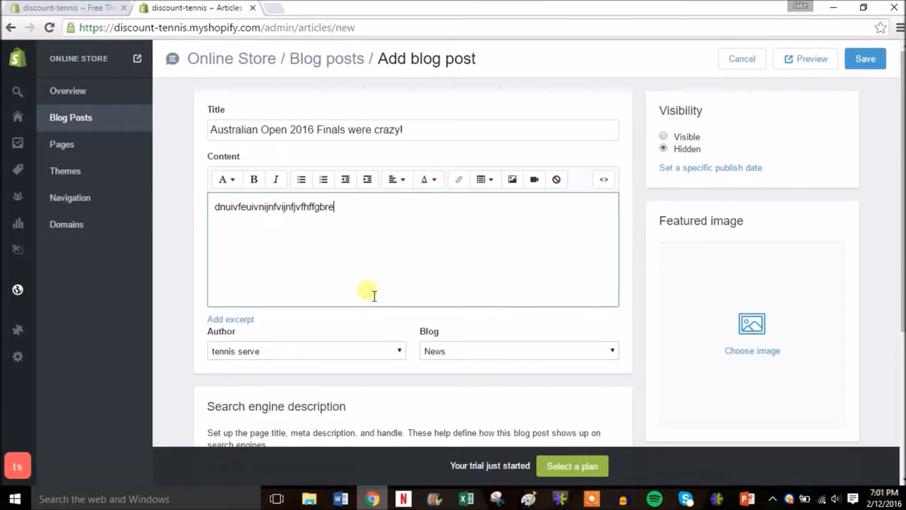
Tag the new blog post with "tennis" and "finals".
{"action": "left_click_drag", "start_coordinate": [901, 145], "coordinate": [901, 289]}
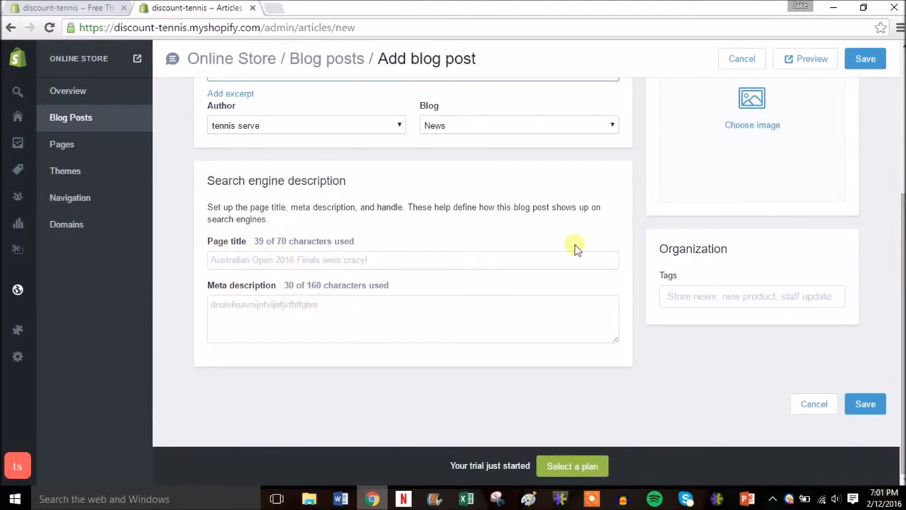
{"action": "left_click_drag", "start_coordinate": [902, 272], "coordinate": [897, 259]}
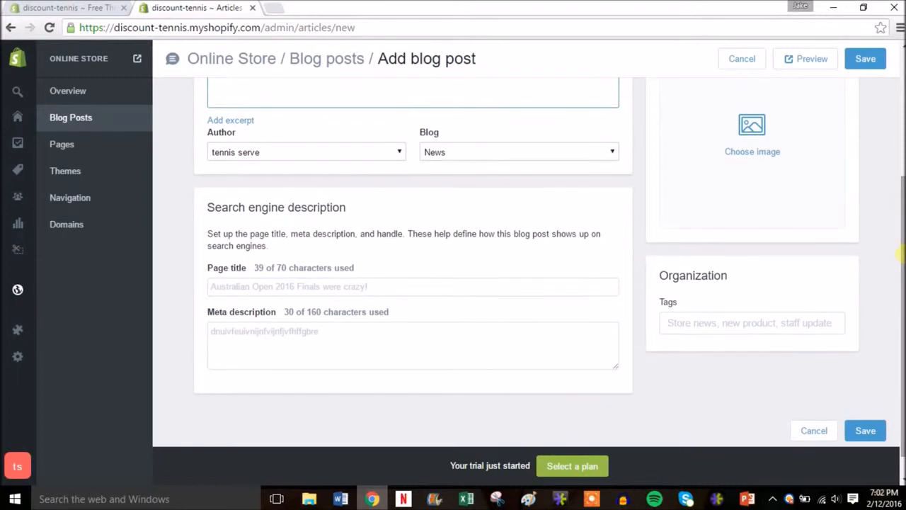
{"action": "left_click", "coordinate": [718, 331]}
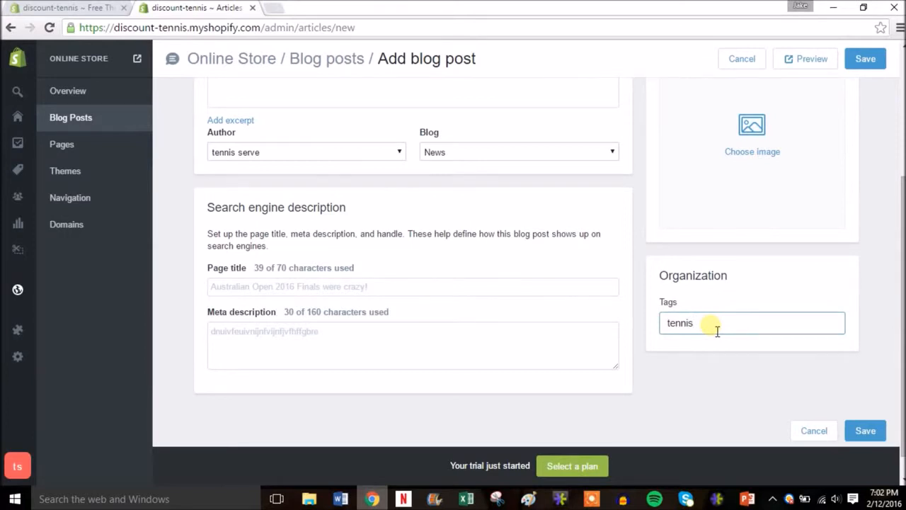
{"action": "key", "text": "Return"}
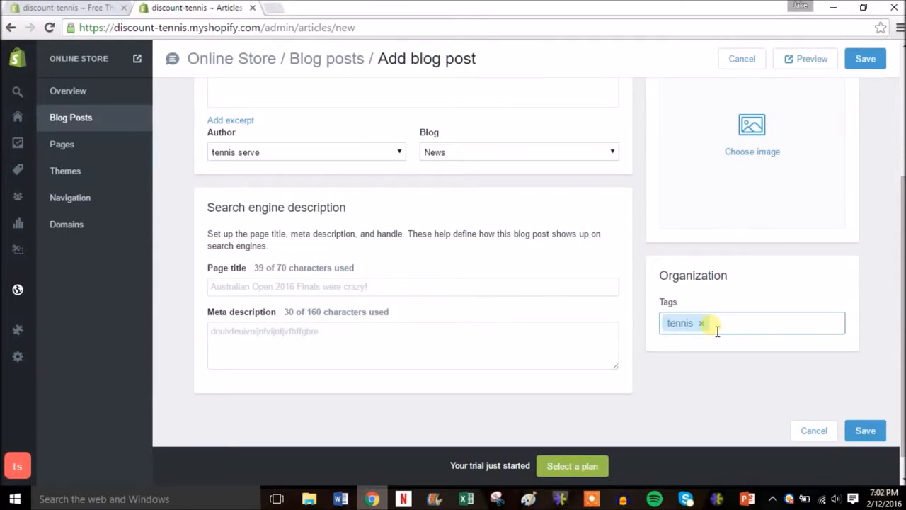
{"action": "type", "text": "finals"}
{"action": "key", "text": "Return"}
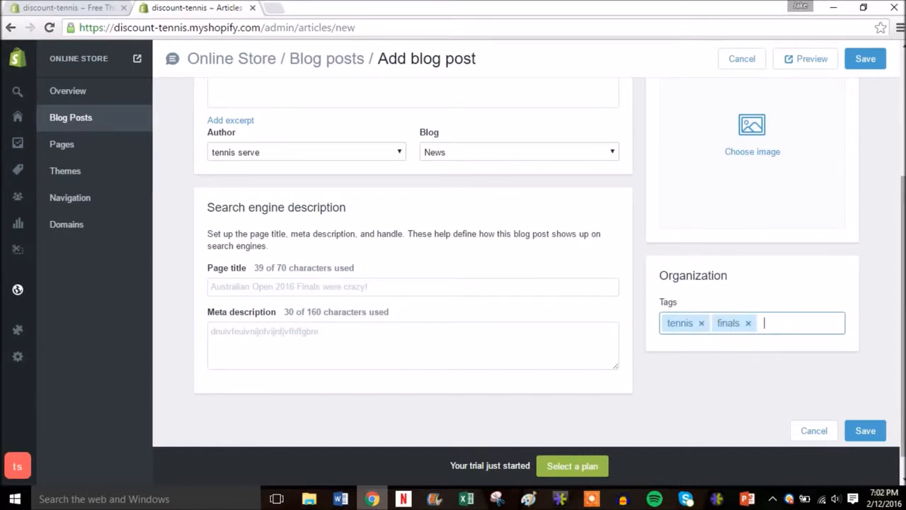
Use the "babolat aero drive racquet" picture as the blog post's featured image and set the post to Visible.
{"action": "scroll", "coordinate": [413, 283], "scroll_direction": "up", "scroll_amount": 3}
{"action": "scroll", "coordinate": [413, 283], "scroll_direction": "up", "scroll_amount": 2}
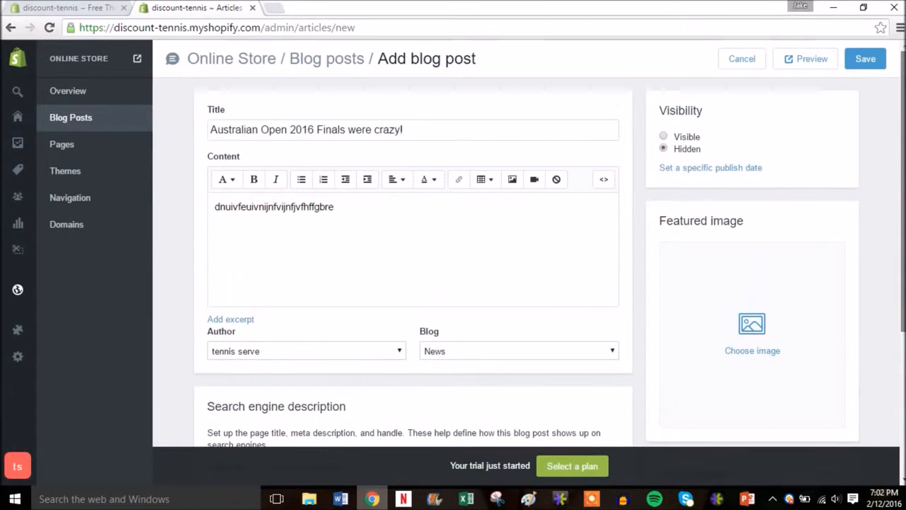
{"action": "left_click", "coordinate": [751, 328]}
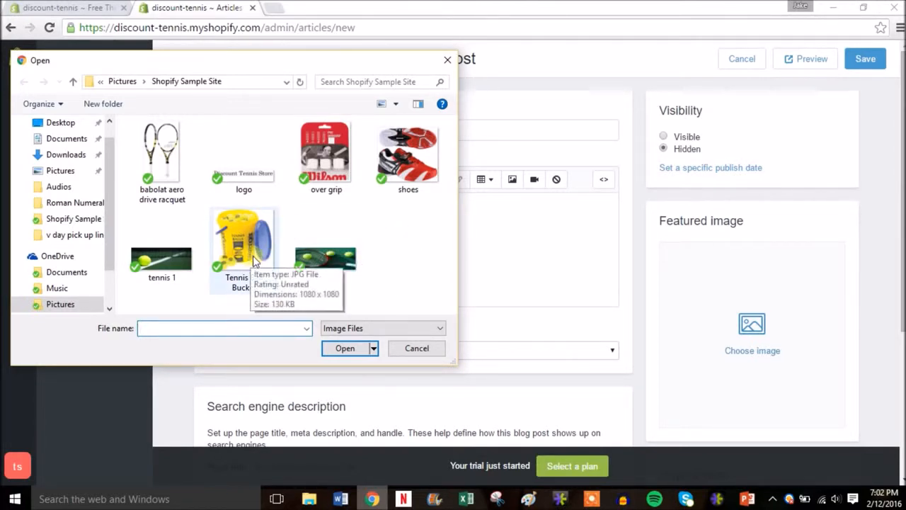
{"action": "double_click", "coordinate": [164, 192]}
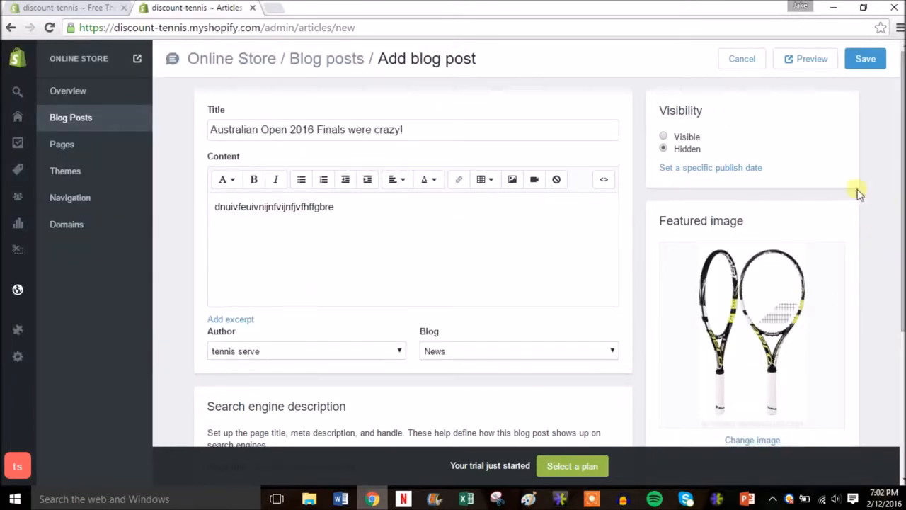
{"action": "left_click", "coordinate": [691, 141]}
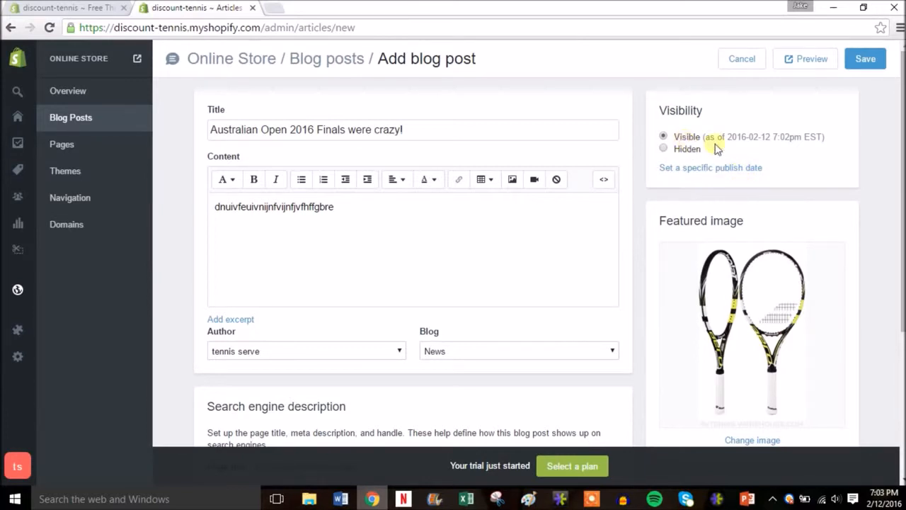
Save the new blog post and check how it appears on the online store in a separate browser tab.
{"action": "left_click", "coordinate": [865, 61]}
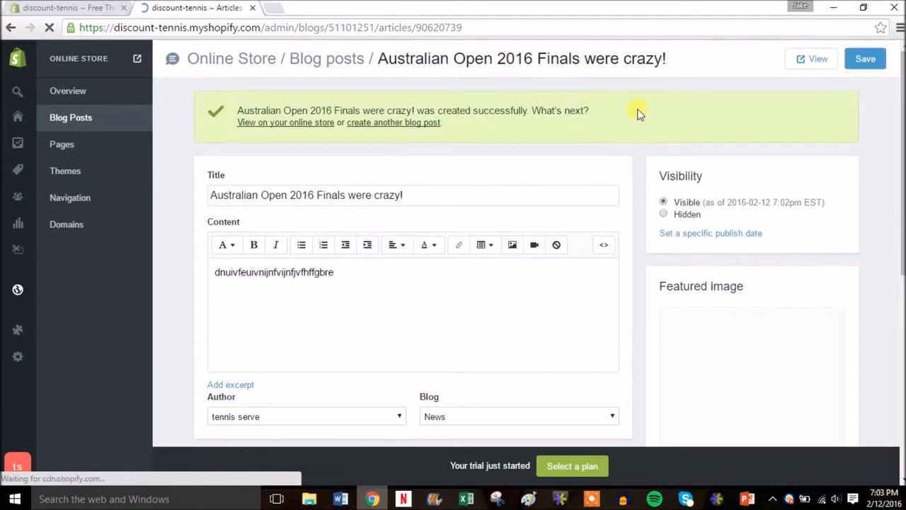
{"action": "right_click", "coordinate": [274, 126]}
{"action": "left_click", "coordinate": [281, 131]}
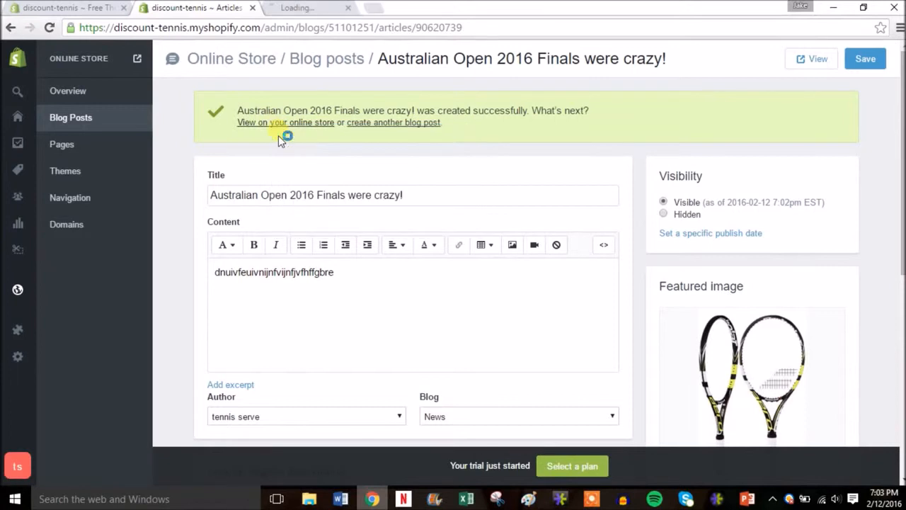
{"action": "left_click", "coordinate": [298, 12]}
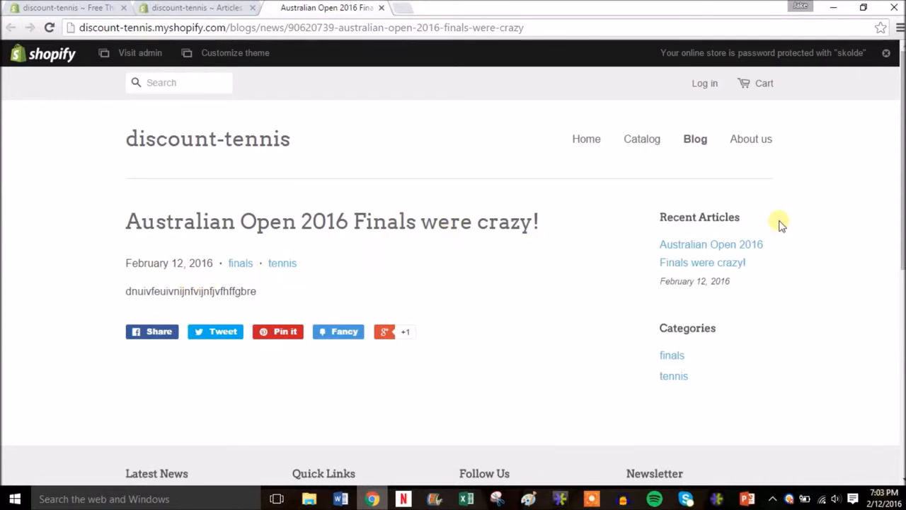
{"action": "left_click", "coordinate": [687, 252]}
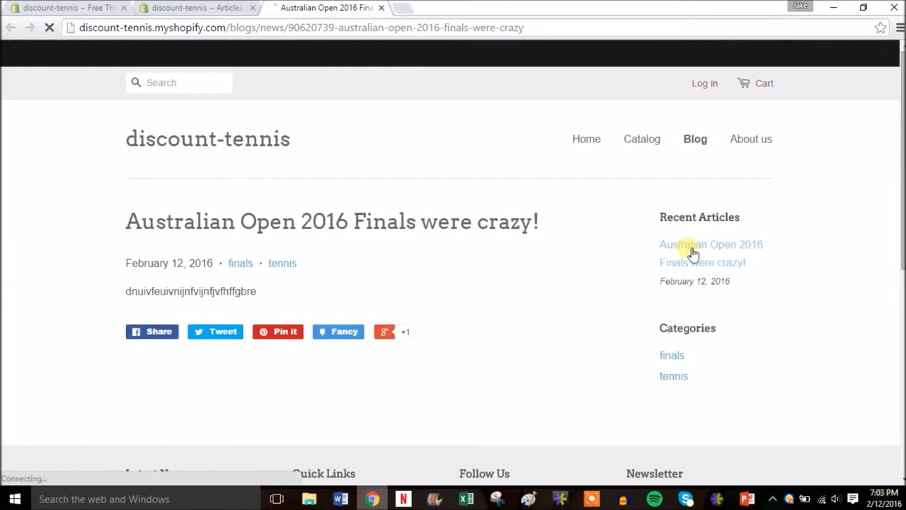
{"action": "mouse_move", "coordinate": [901, 219]}
{"action": "left_mouse_down"}
{"action": "mouse_move", "coordinate": [901, 386]}
{"action": "mouse_move", "coordinate": [901, 212]}
{"action": "left_mouse_up"}
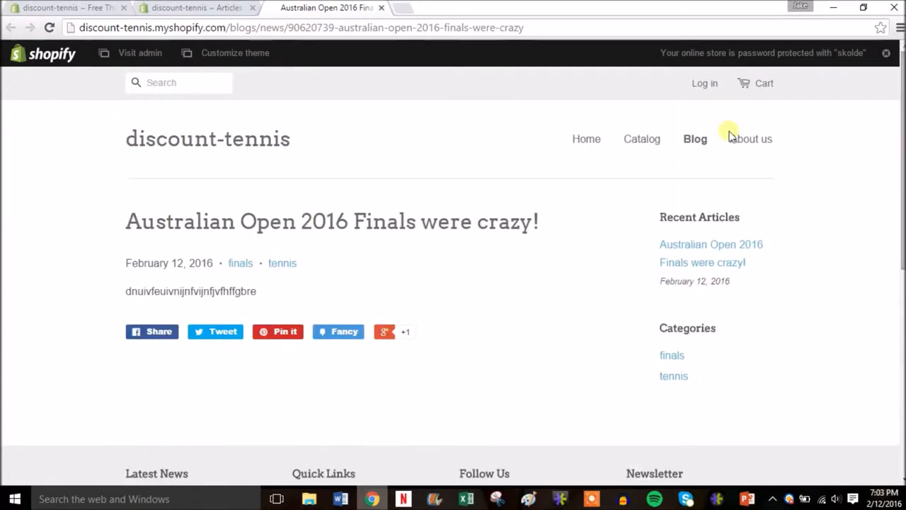
{"action": "left_click", "coordinate": [381, 8]}
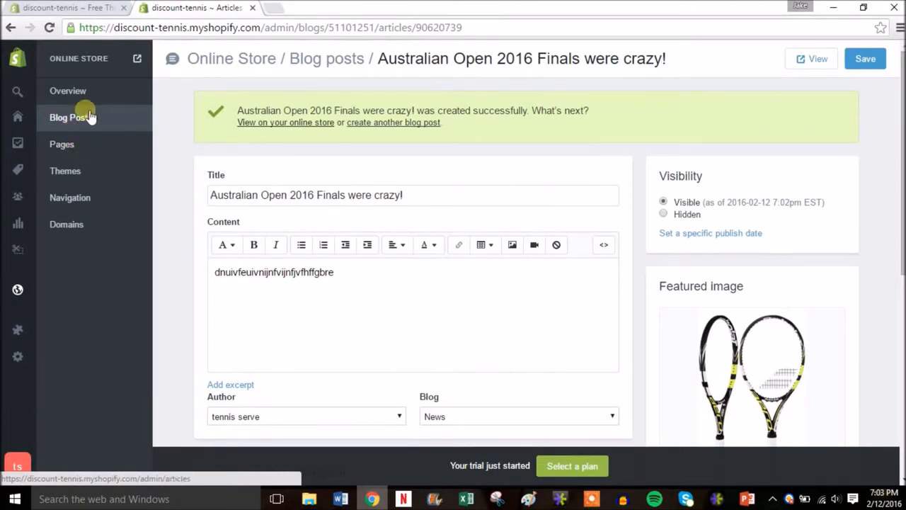
Check whether the domain name tennisdiscount with the .com ending is available for registration, without buying it.
{"action": "left_click", "coordinate": [69, 148]}
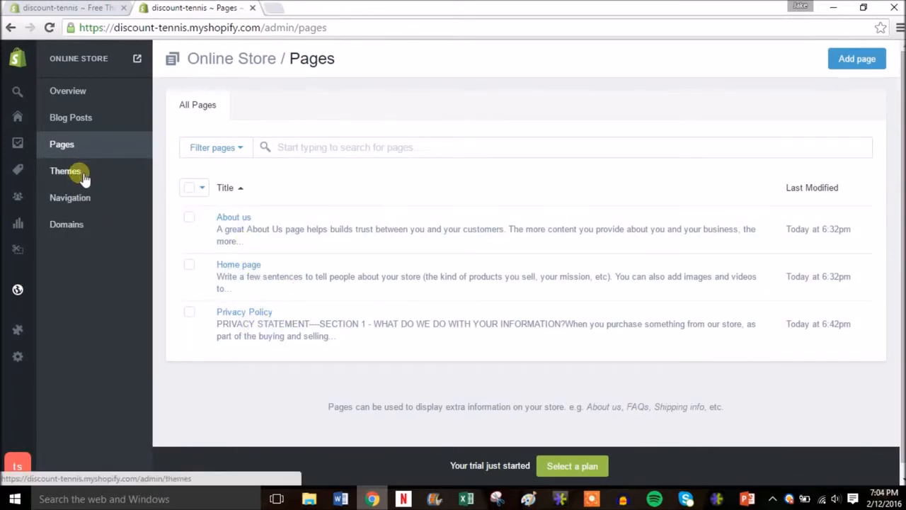
{"action": "left_click", "coordinate": [67, 224]}
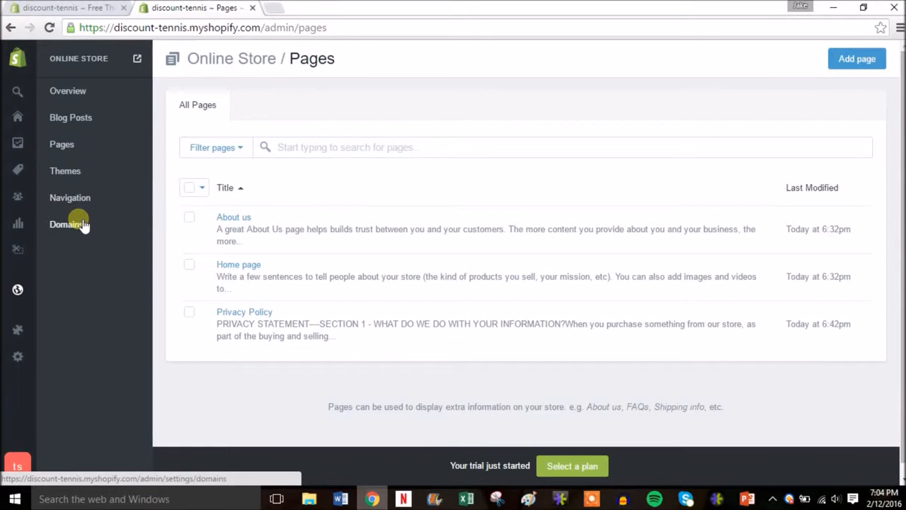
{"action": "left_click", "coordinate": [81, 224]}
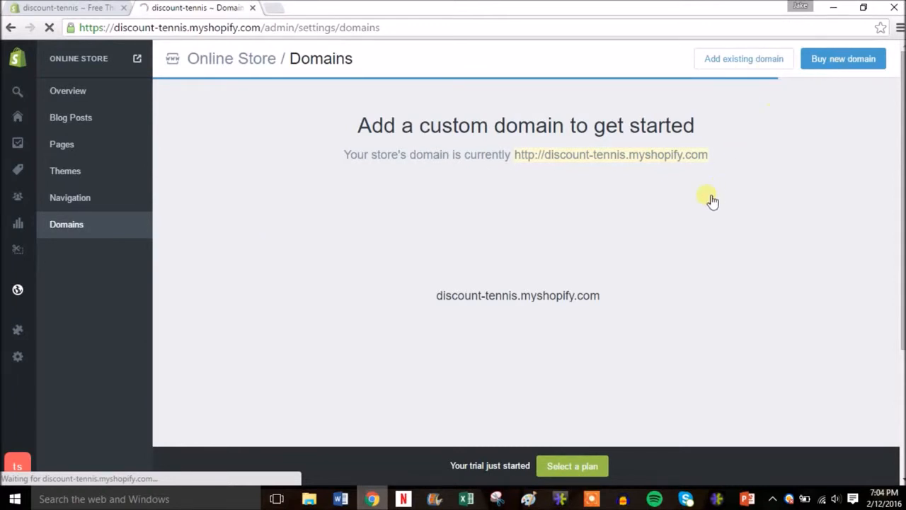
{"action": "left_click", "coordinate": [868, 65]}
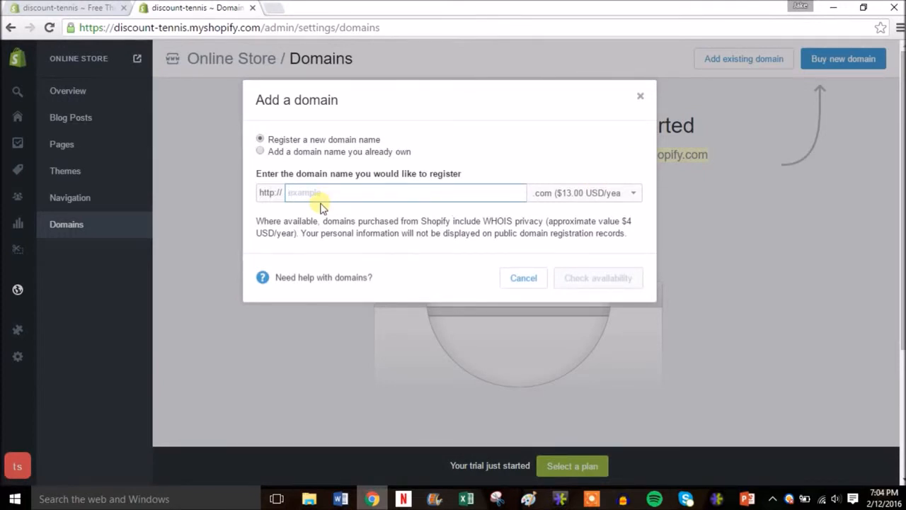
{"action": "type", "text": "tennisdiscount"}
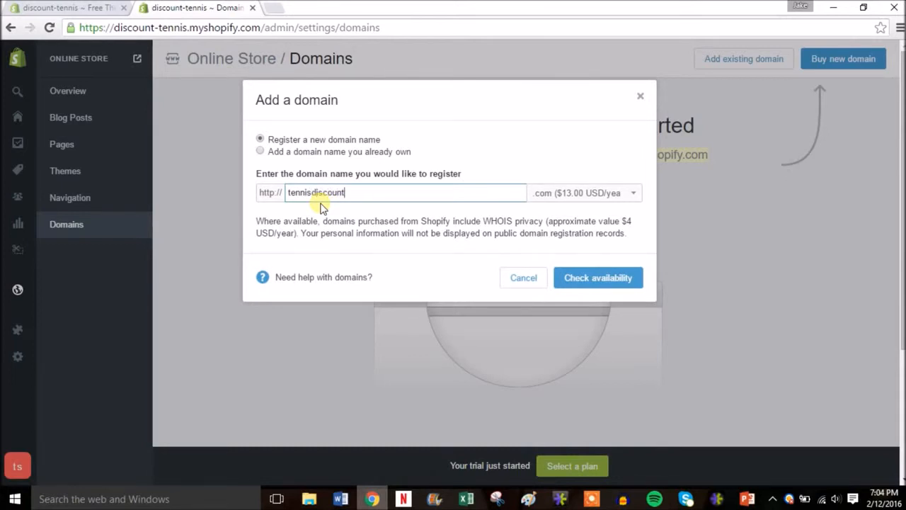
{"action": "left_click", "coordinate": [602, 198]}
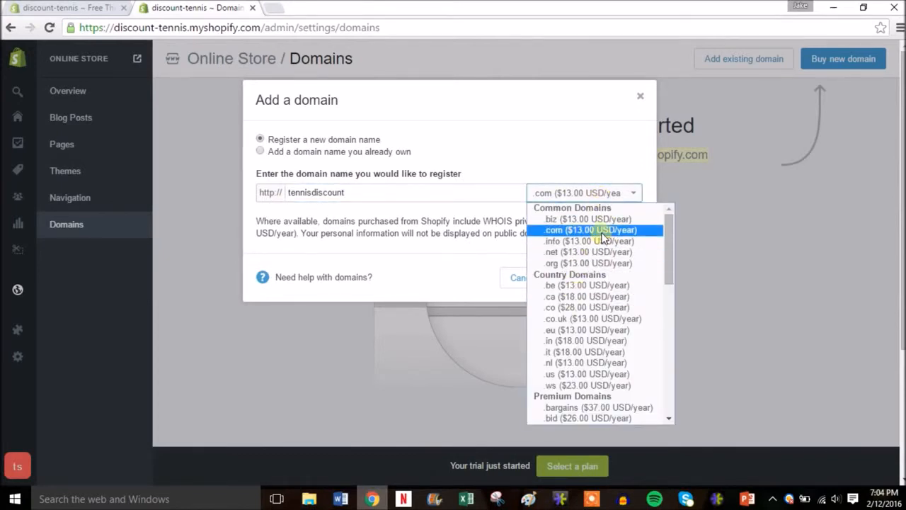
{"action": "left_click", "coordinate": [602, 232]}
{"action": "left_click", "coordinate": [598, 279]}
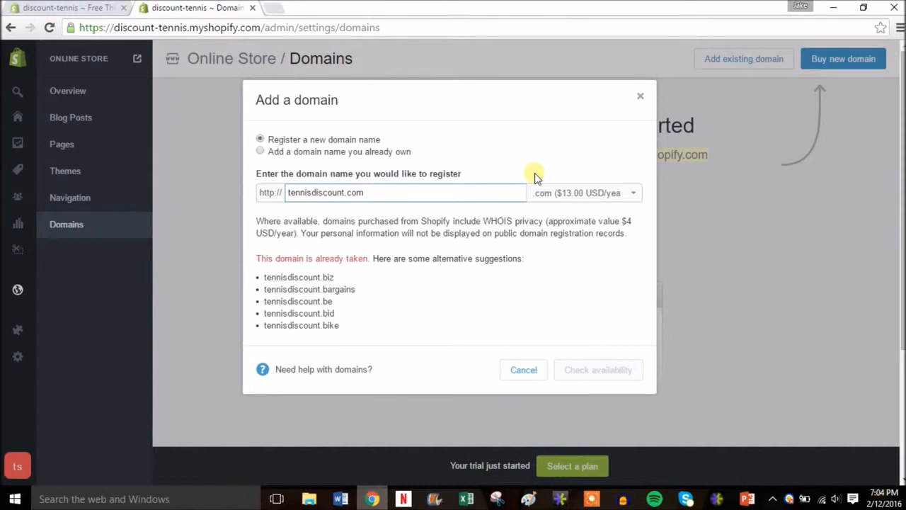
{"action": "left_click", "coordinate": [641, 97]}
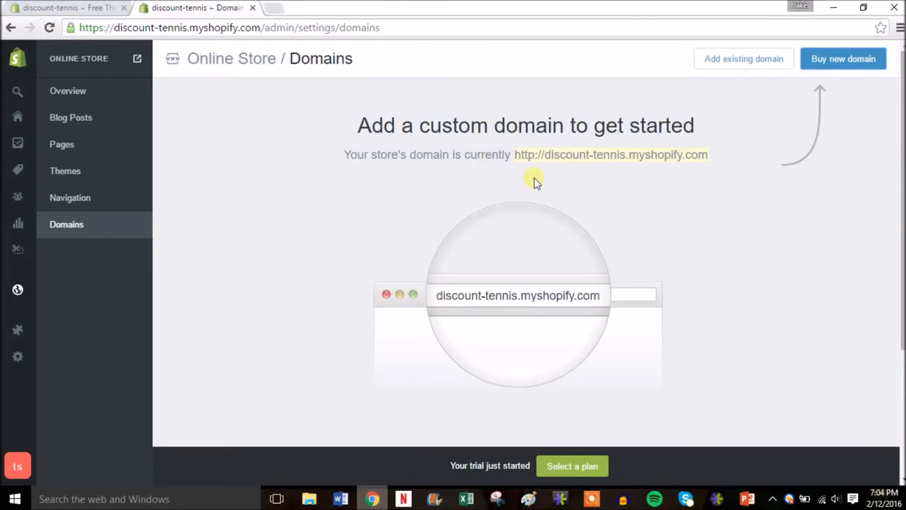
Review the links in the online store's footer menu and main menu.
{"action": "left_click", "coordinate": [78, 199]}
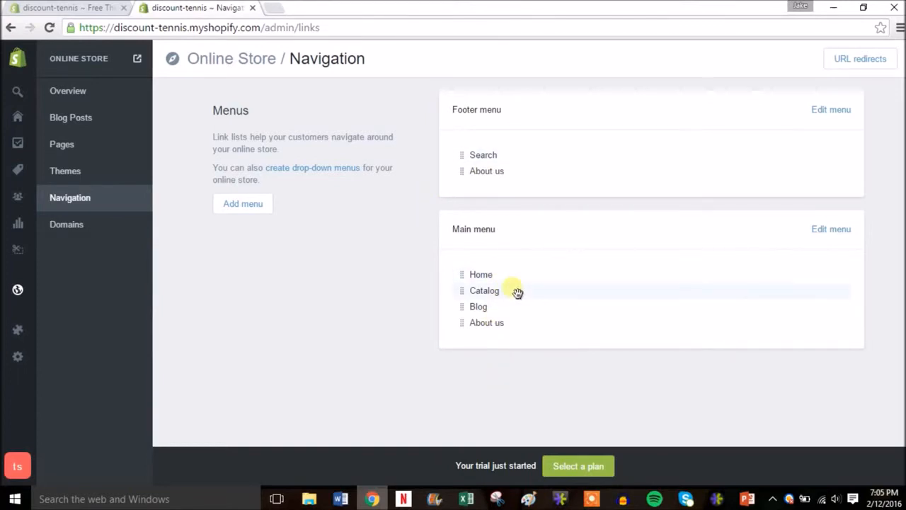
{"action": "left_click_drag", "start_coordinate": [517, 294], "coordinate": [497, 312]}
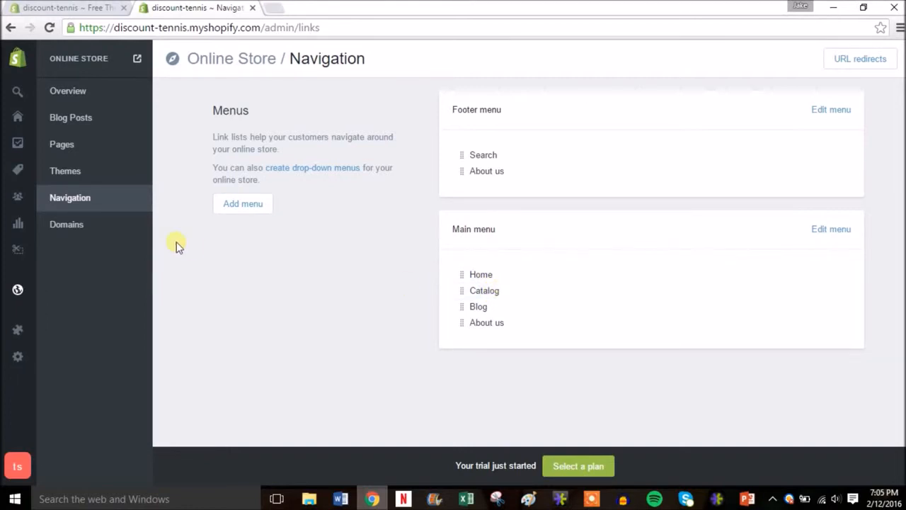
Customize the Minimal theme's home page by removing Featured content from Section 2 of the section order, and save.
{"action": "left_click", "coordinate": [91, 172]}
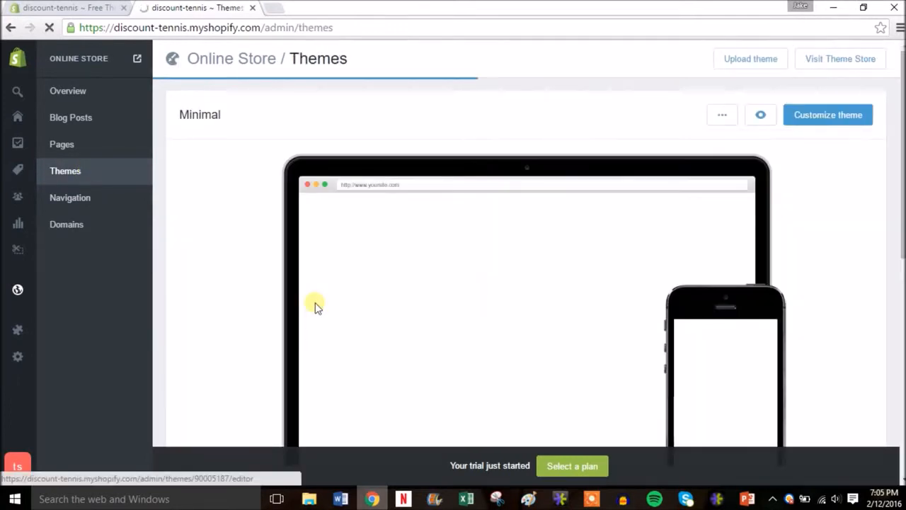
{"action": "left_click", "coordinate": [811, 119]}
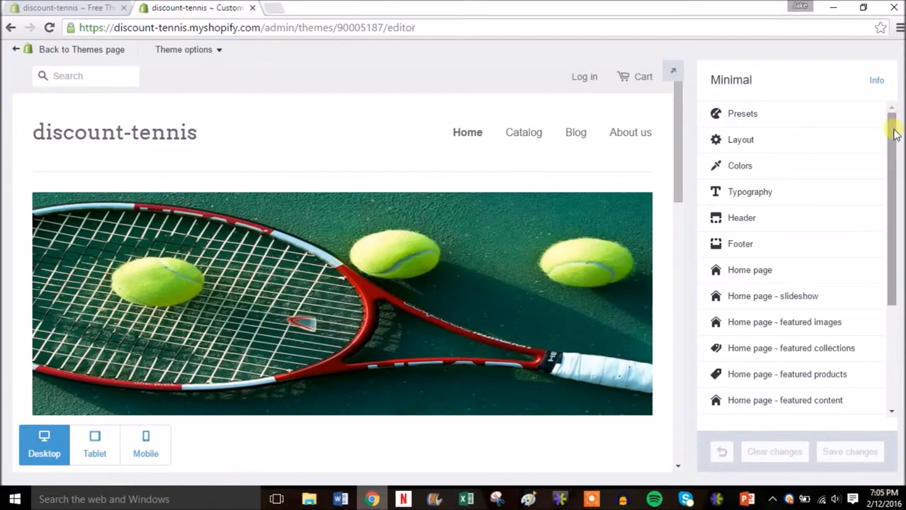
{"action": "left_click_drag", "start_coordinate": [896, 134], "coordinate": [893, 152]}
{"action": "left_click_drag", "start_coordinate": [679, 162], "coordinate": [679, 257]}
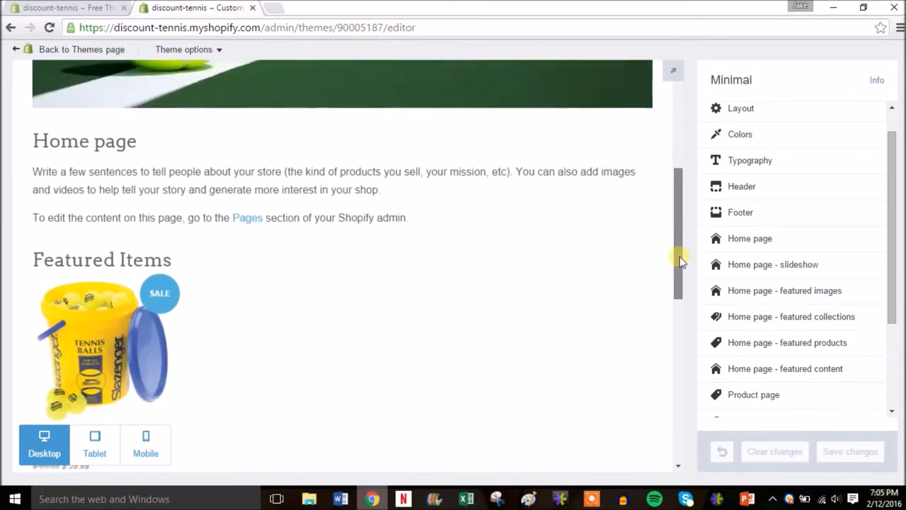
{"action": "left_click", "coordinate": [786, 238]}
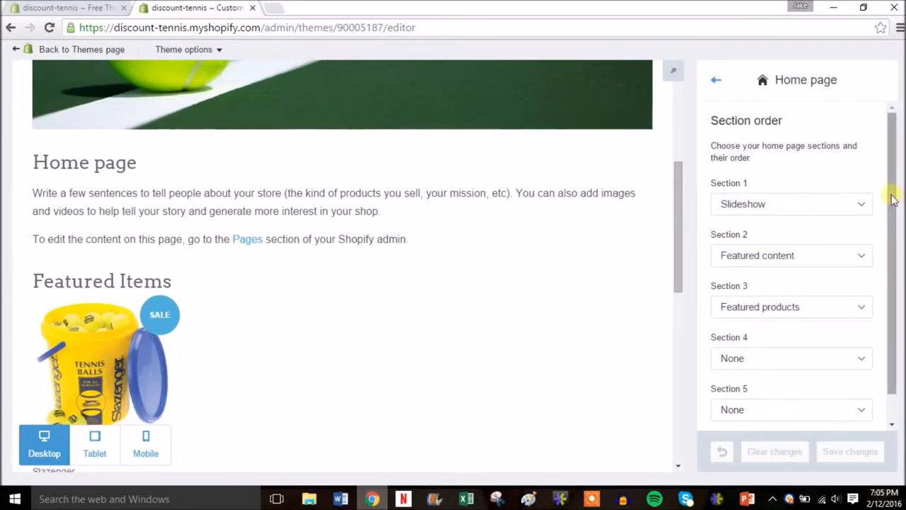
{"action": "left_click_drag", "start_coordinate": [893, 198], "coordinate": [889, 241]}
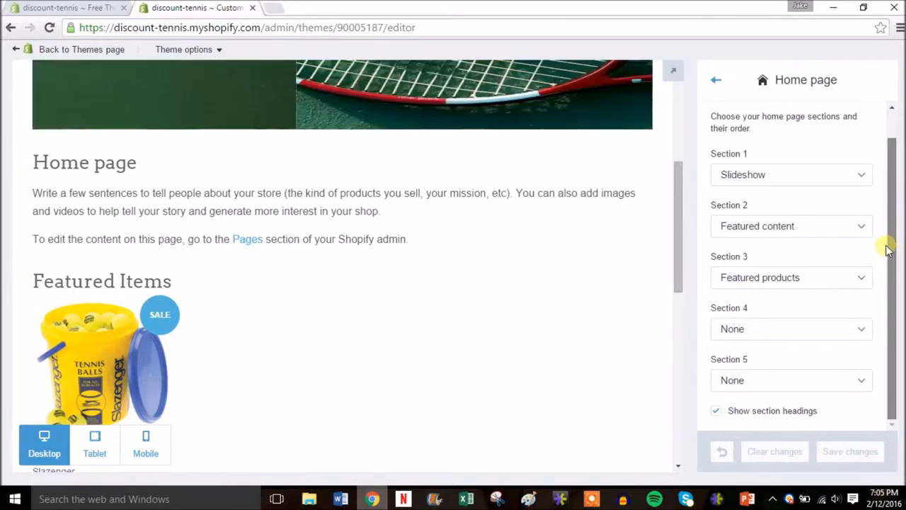
{"action": "left_click_drag", "start_coordinate": [886, 233], "coordinate": [881, 178]}
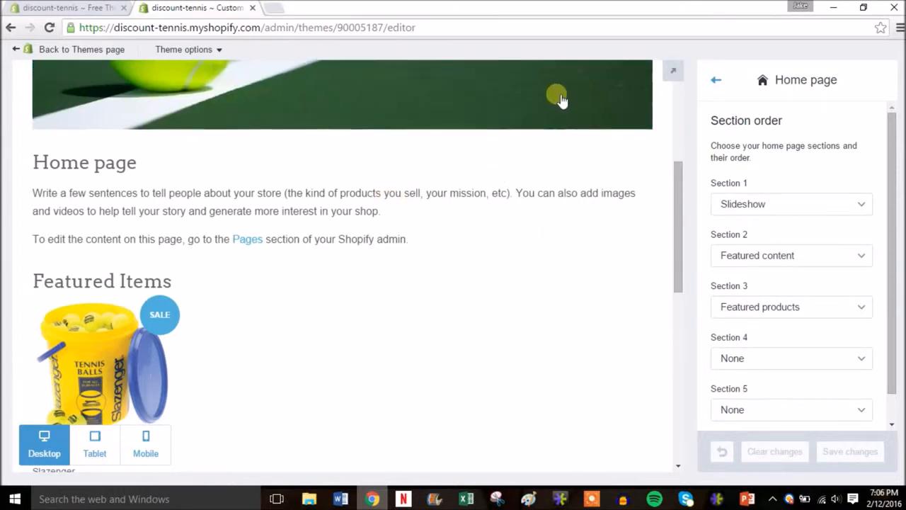
{"action": "left_click", "coordinate": [849, 256]}
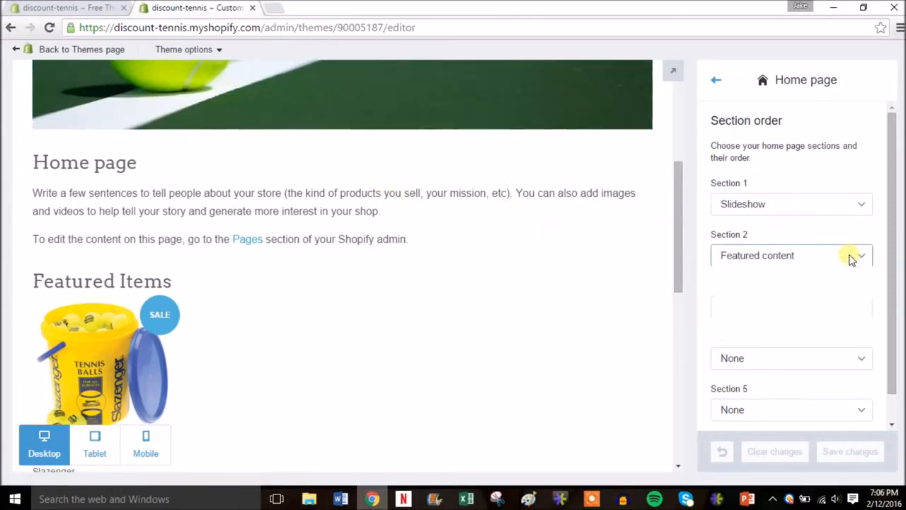
{"action": "left_click", "coordinate": [791, 274]}
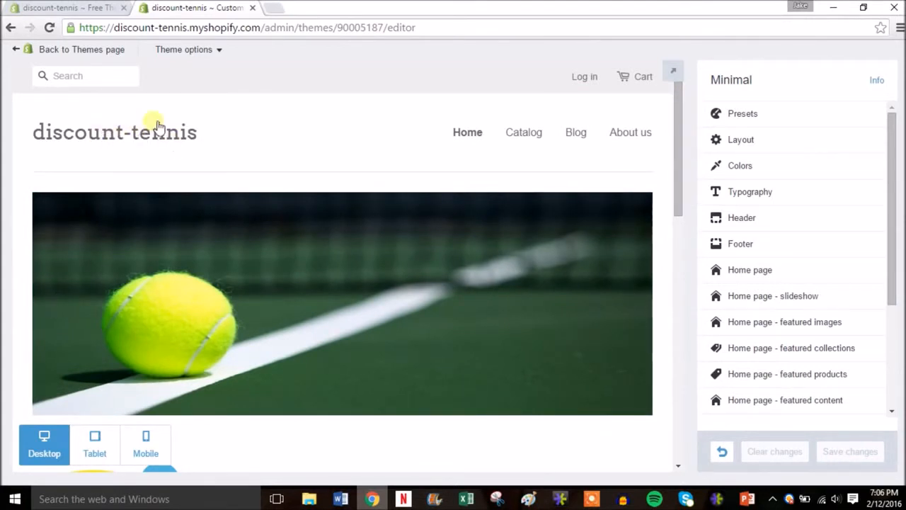
Enable a custom logo in the theme's header, using the "logo" image from the Shopify Sample Site folder, and save the changes.
{"action": "left_click", "coordinate": [796, 218]}
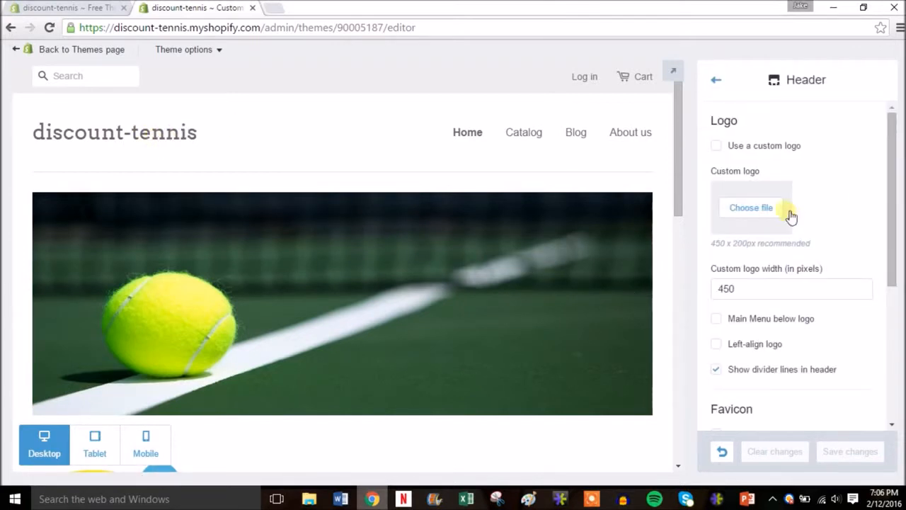
{"action": "left_click", "coordinate": [742, 149]}
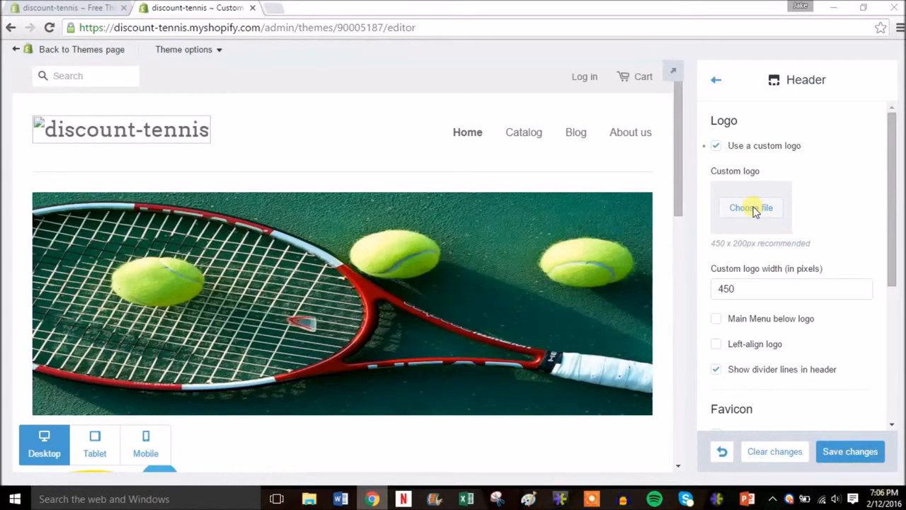
{"action": "left_click", "coordinate": [753, 209]}
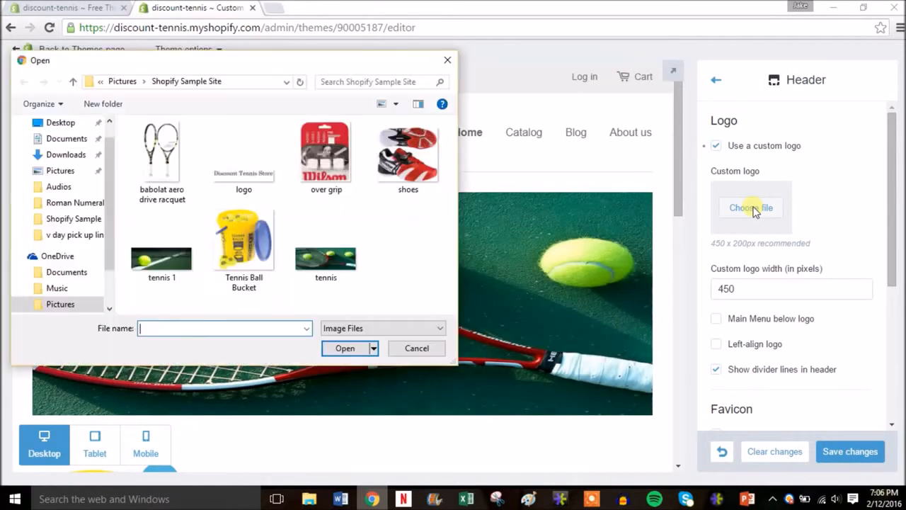
{"action": "double_click", "coordinate": [249, 183]}
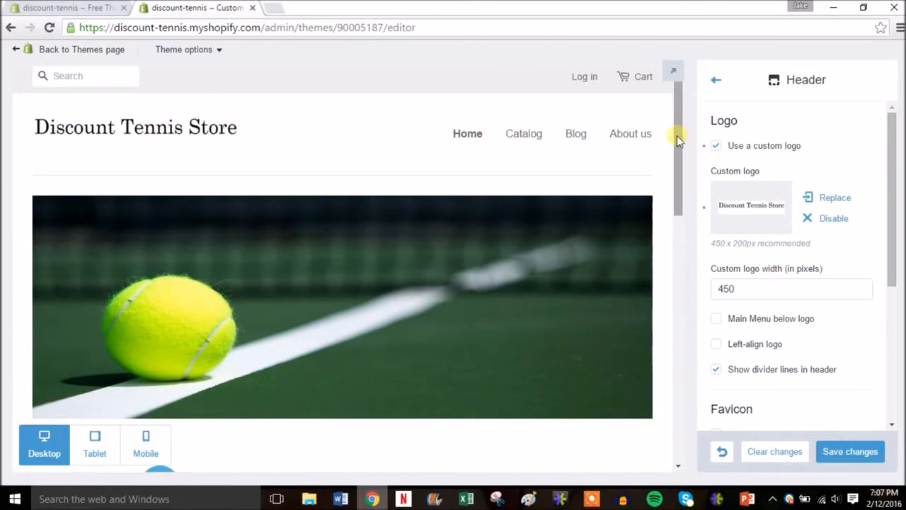
{"action": "left_click_drag", "start_coordinate": [676, 136], "coordinate": [684, 235]}
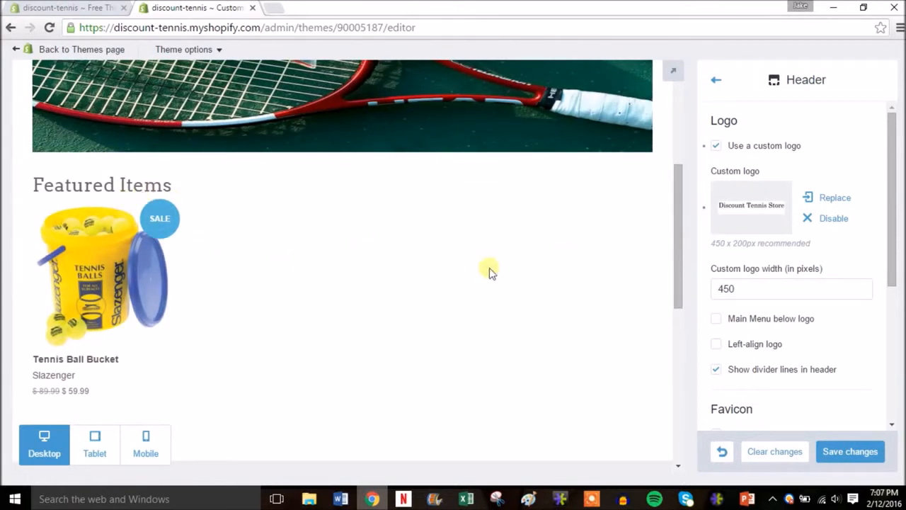
{"action": "left_click_drag", "start_coordinate": [675, 265], "coordinate": [683, 396]}
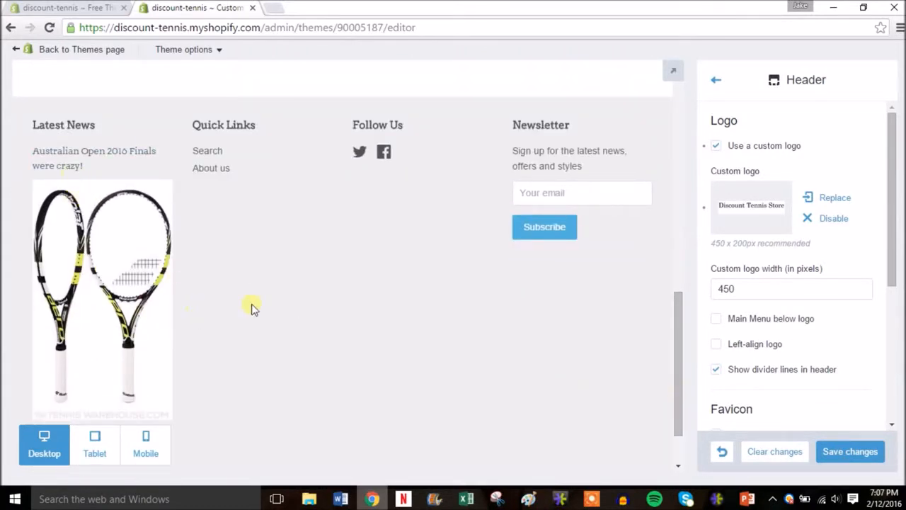
{"action": "left_click_drag", "start_coordinate": [678, 336], "coordinate": [688, 101]}
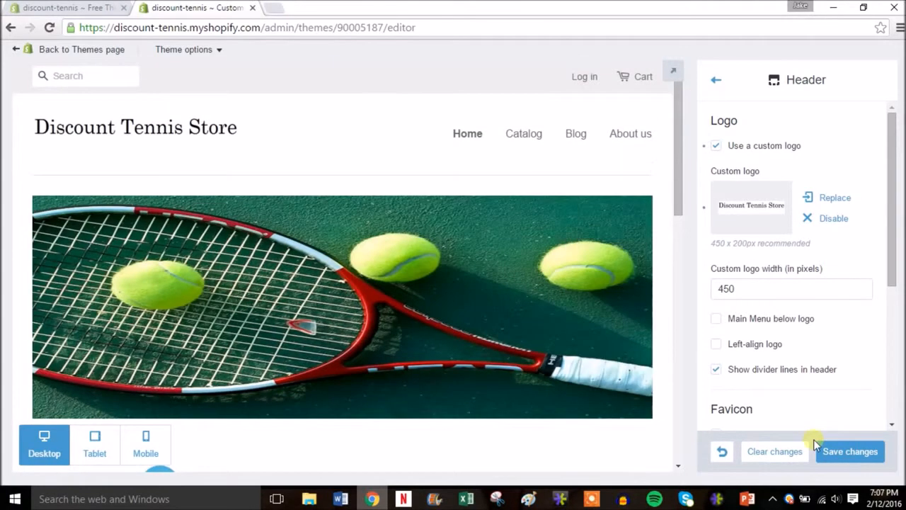
{"action": "left_click", "coordinate": [844, 451]}
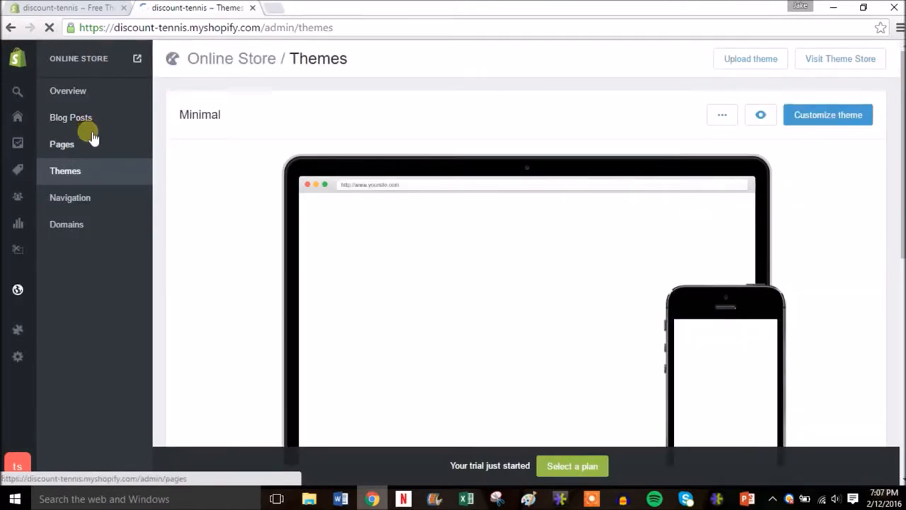
Review the list of pages in the online store.
{"action": "left_click", "coordinate": [75, 147]}
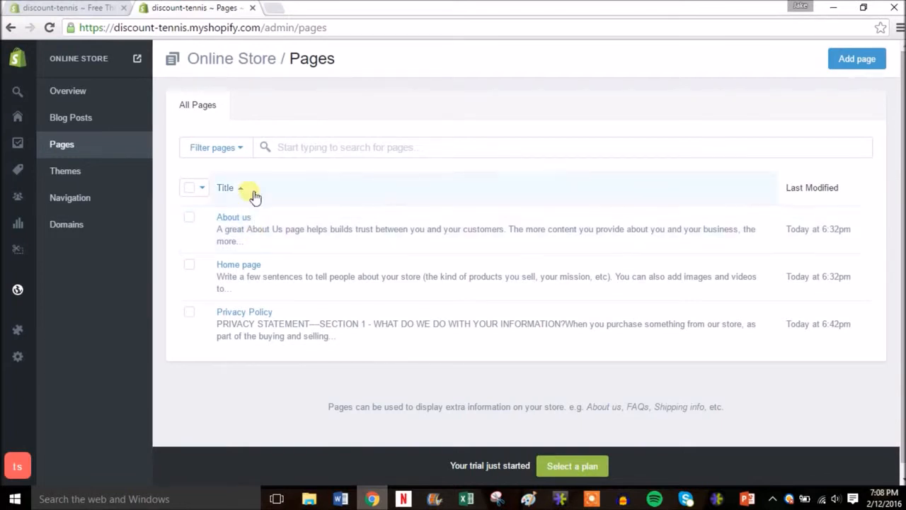
Add the Babolat Aero Drive Tennis Racquet, Babolat Men's Tennis Shoes and Wilson Overgrip products to the Home page collection and save.
{"action": "mouse_move", "coordinate": [19, 250]}
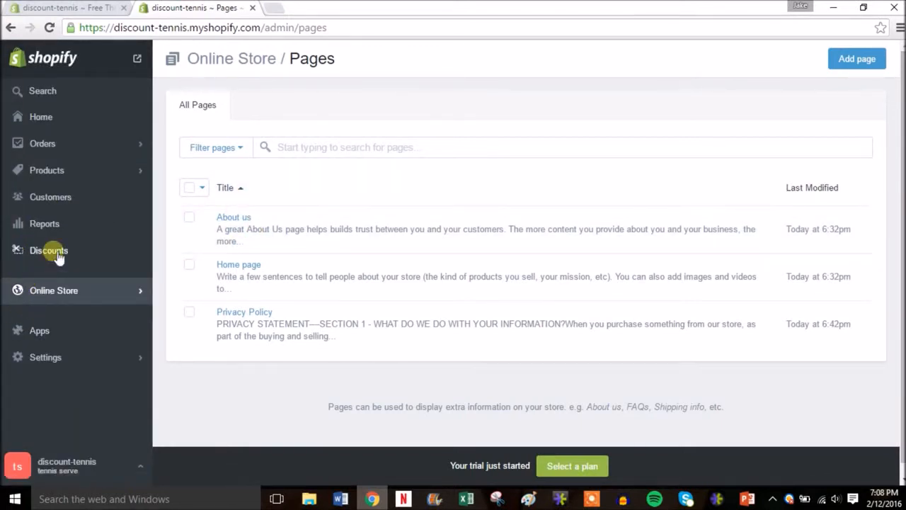
{"action": "left_click", "coordinate": [90, 168]}
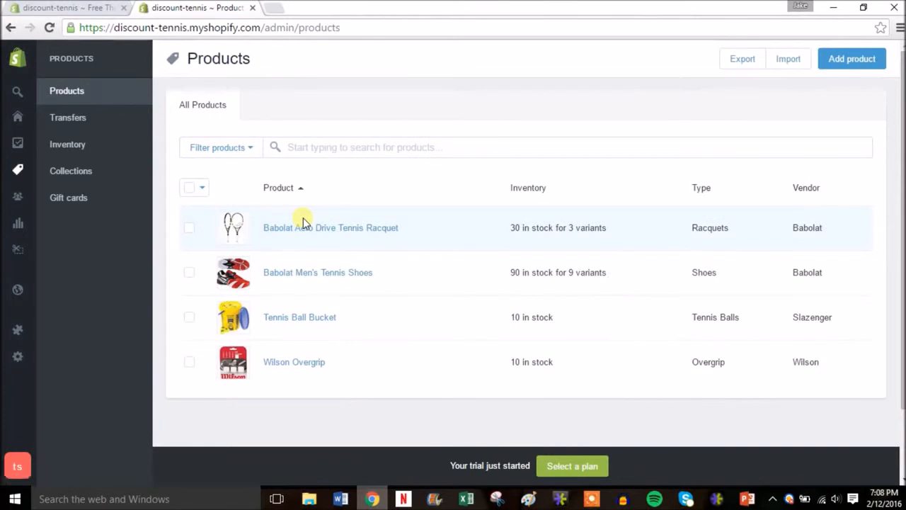
{"action": "left_click", "coordinate": [189, 227]}
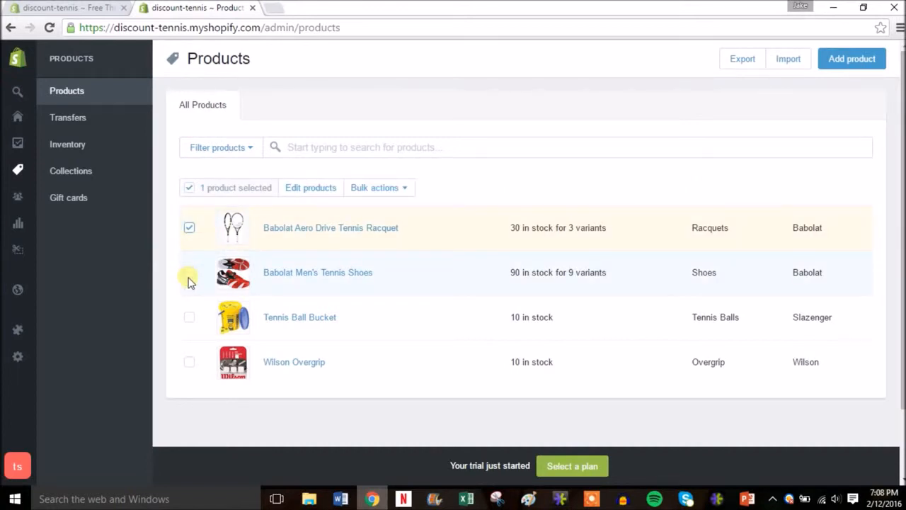
{"action": "left_click", "coordinate": [189, 362]}
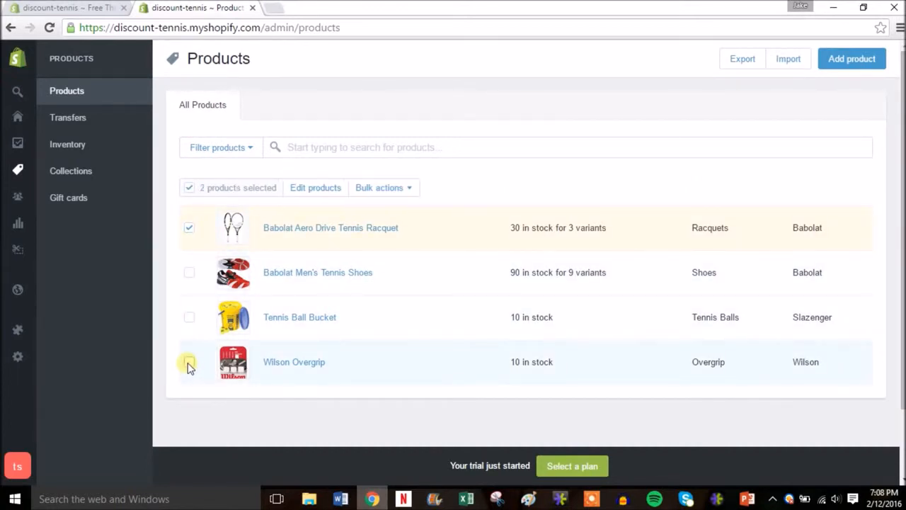
{"action": "left_click", "coordinate": [189, 272]}
{"action": "left_click", "coordinate": [410, 189]}
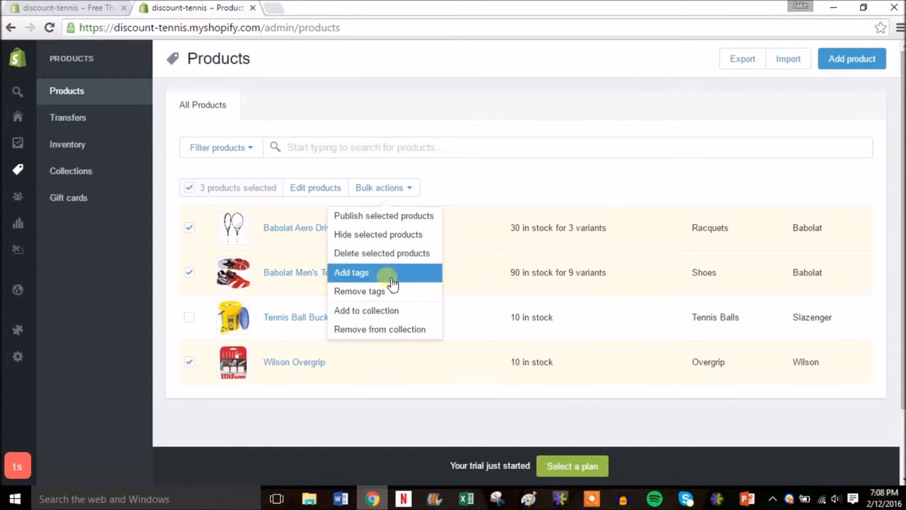
{"action": "left_click", "coordinate": [390, 312]}
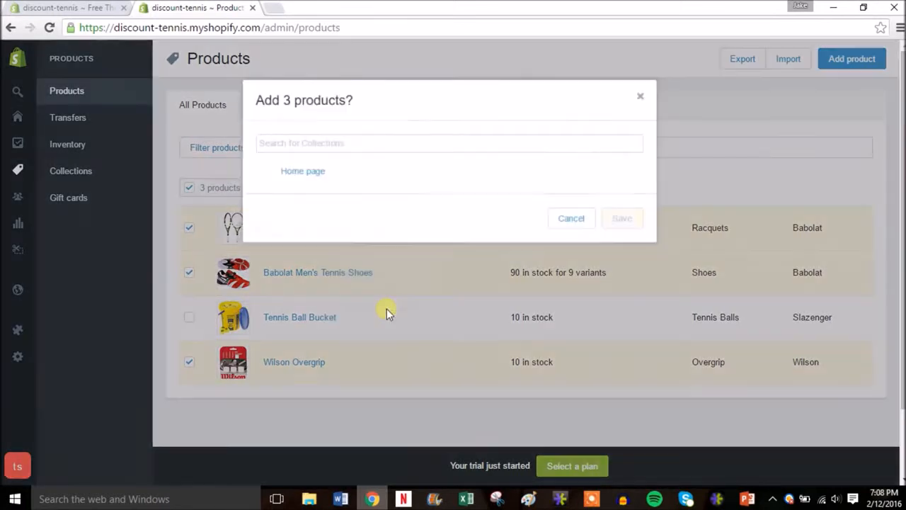
{"action": "left_click", "coordinate": [315, 178]}
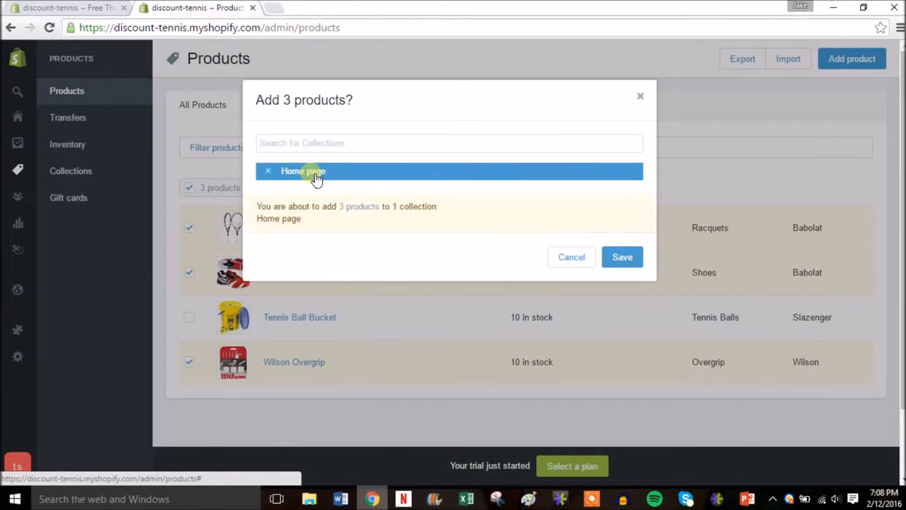
{"action": "left_click", "coordinate": [622, 257]}
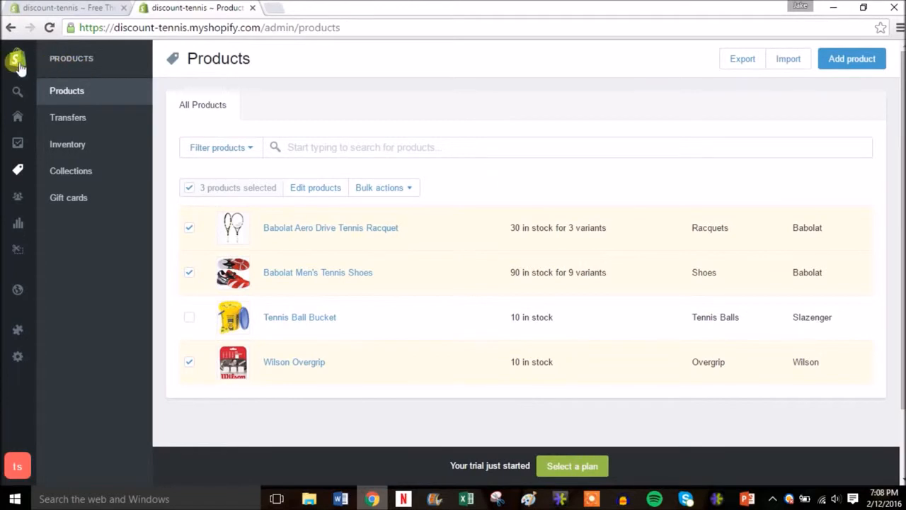
Open the live storefront in a separate tab and look over its home page, including the banner and Featured Items.
{"action": "mouse_move", "coordinate": [16, 57]}
{"action": "left_click", "coordinate": [80, 61]}
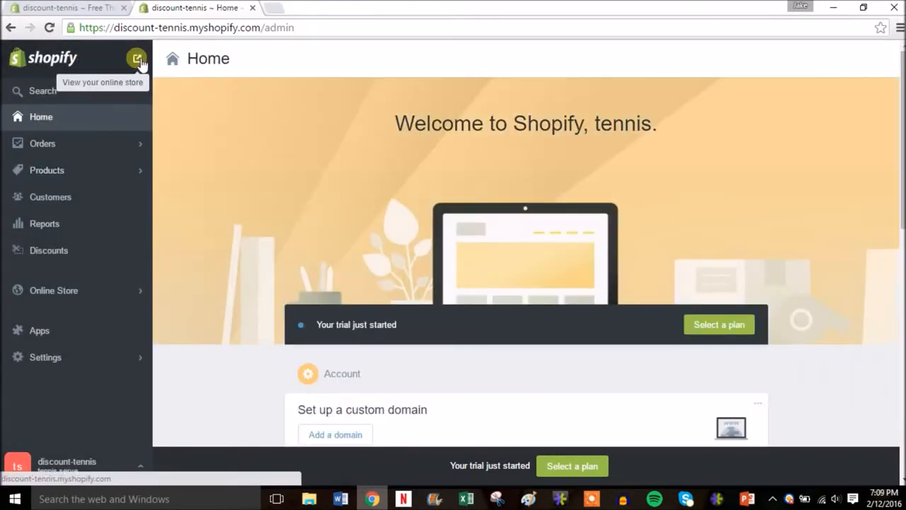
{"action": "right_click", "coordinate": [140, 62]}
{"action": "left_click", "coordinate": [157, 68]}
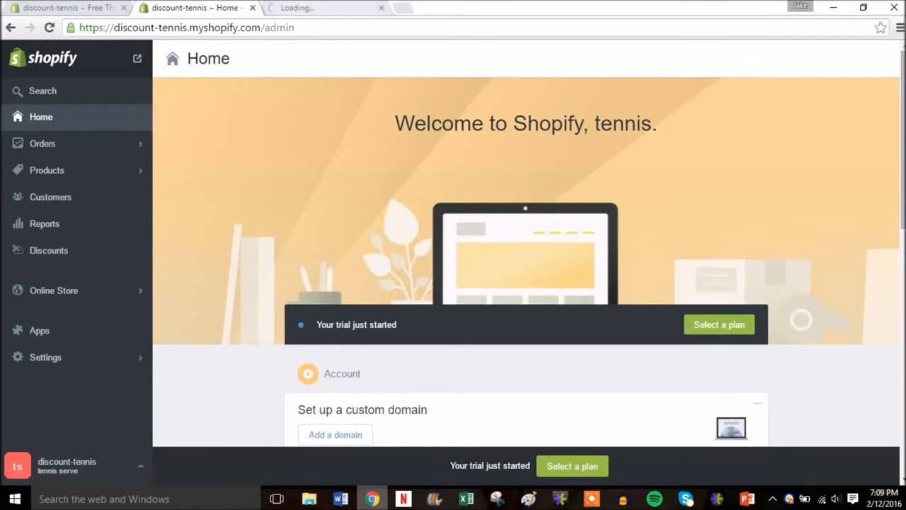
{"action": "left_click", "coordinate": [309, 10]}
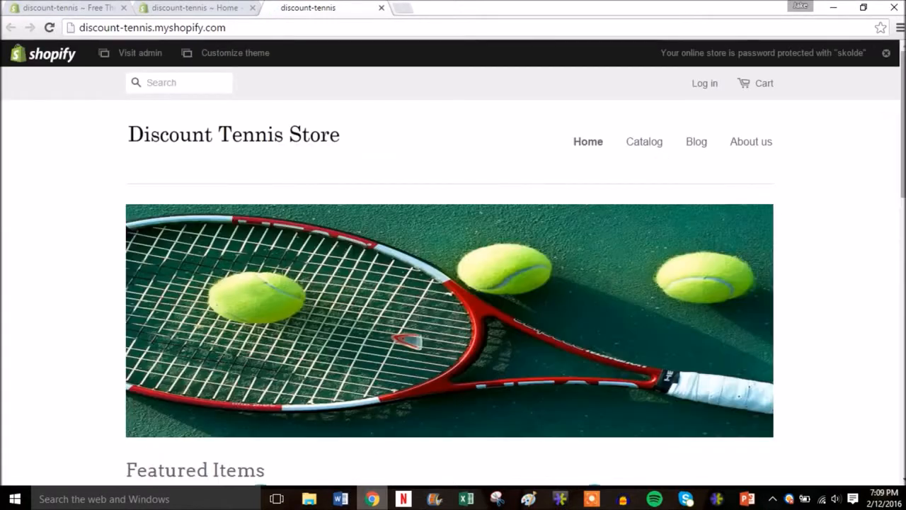
{"action": "left_click_drag", "start_coordinate": [903, 115], "coordinate": [904, 200]}
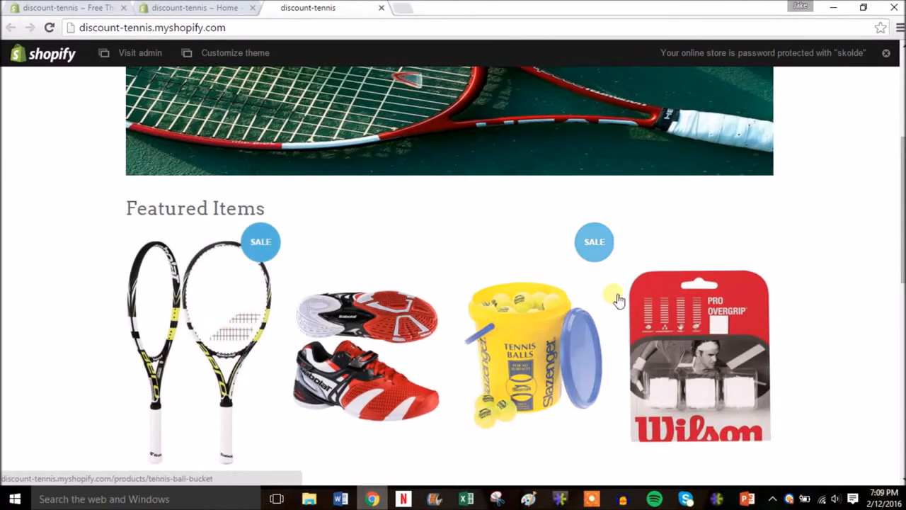
{"action": "left_click_drag", "start_coordinate": [903, 204], "coordinate": [886, 91]}
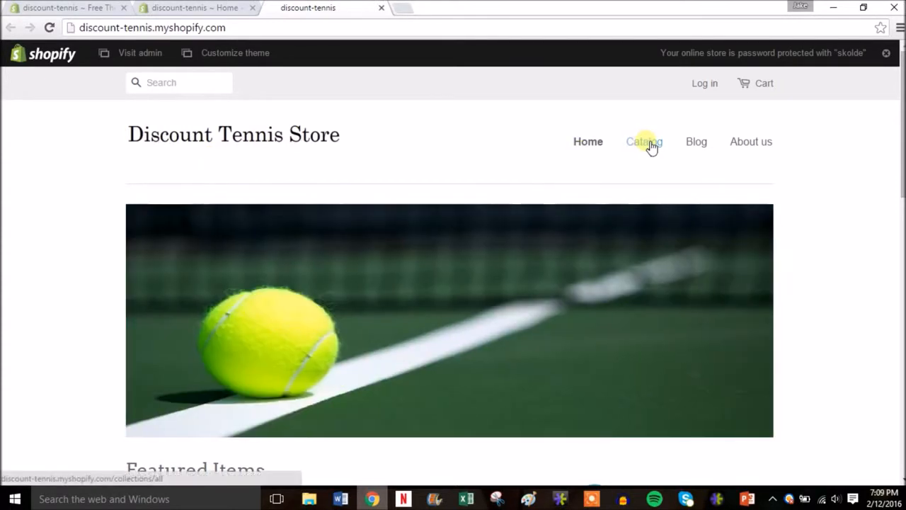
Look through the storefront's Catalog and About us pages, including the footer, and close the storefront tab.
{"action": "left_click", "coordinate": [652, 144]}
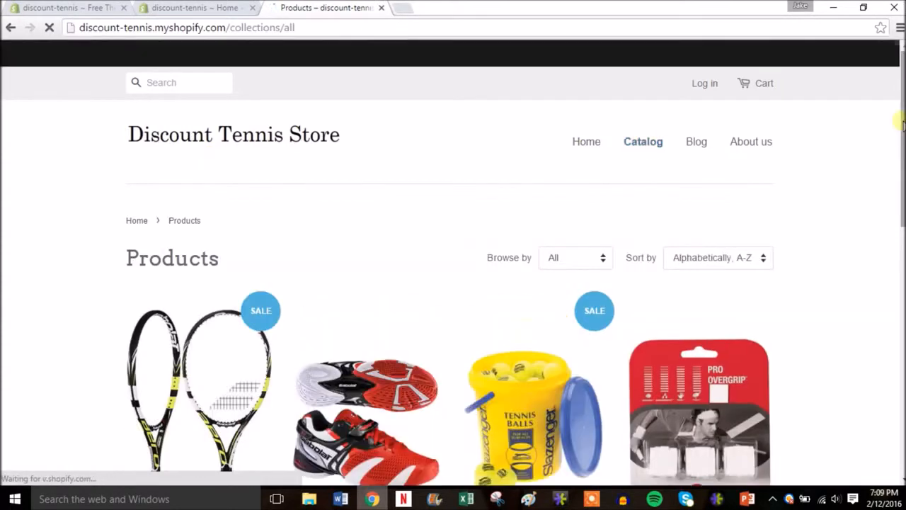
{"action": "scroll", "coordinate": [453, 269], "scroll_direction": "down", "scroll_amount": 5}
{"action": "scroll", "coordinate": [697, 142], "scroll_direction": "up", "scroll_amount": 5}
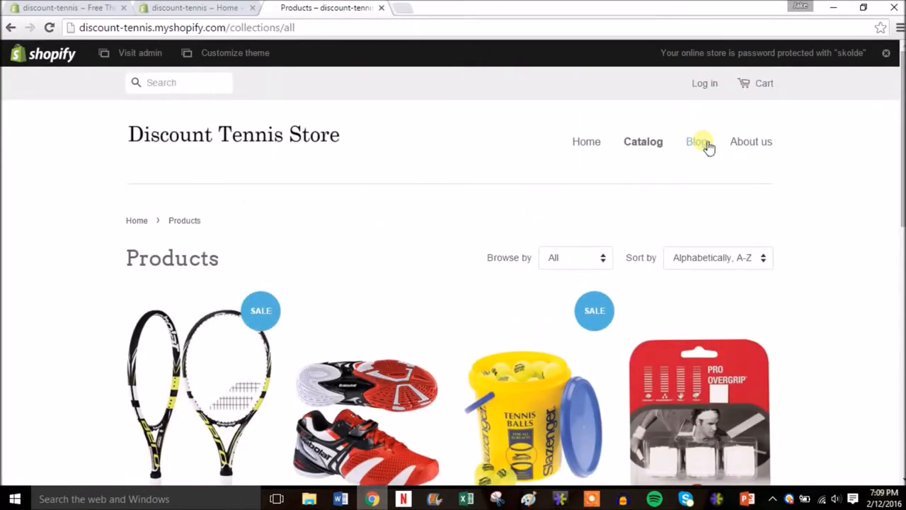
{"action": "left_click", "coordinate": [753, 144]}
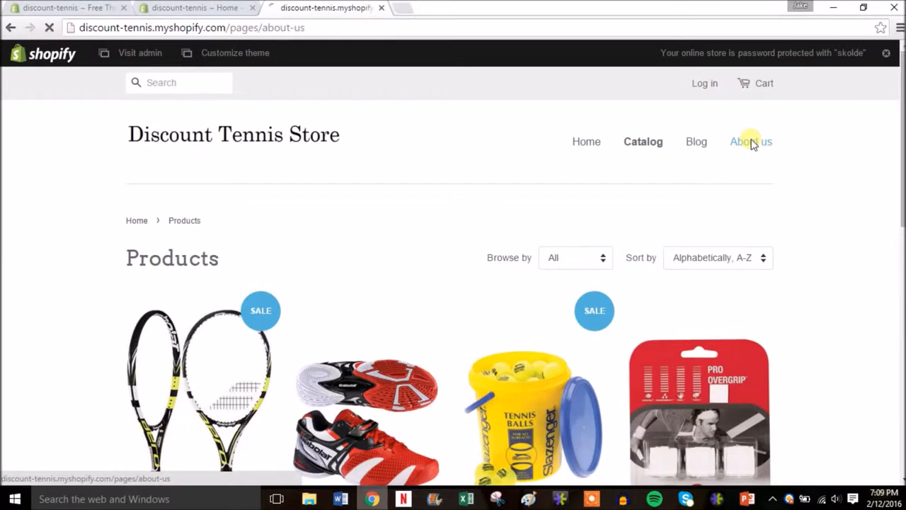
{"action": "scroll", "coordinate": [753, 144], "scroll_direction": "down", "scroll_amount": 2}
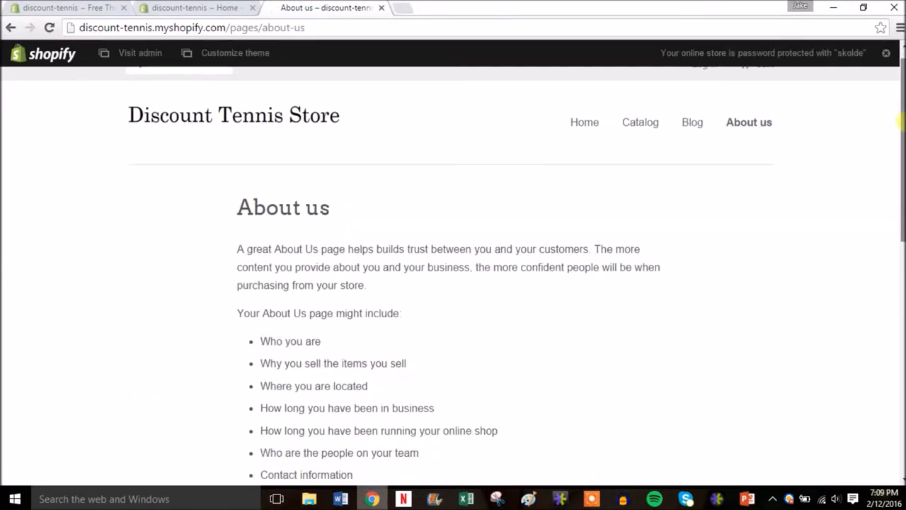
{"action": "scroll", "coordinate": [465, 261], "scroll_direction": "down", "scroll_amount": 1}
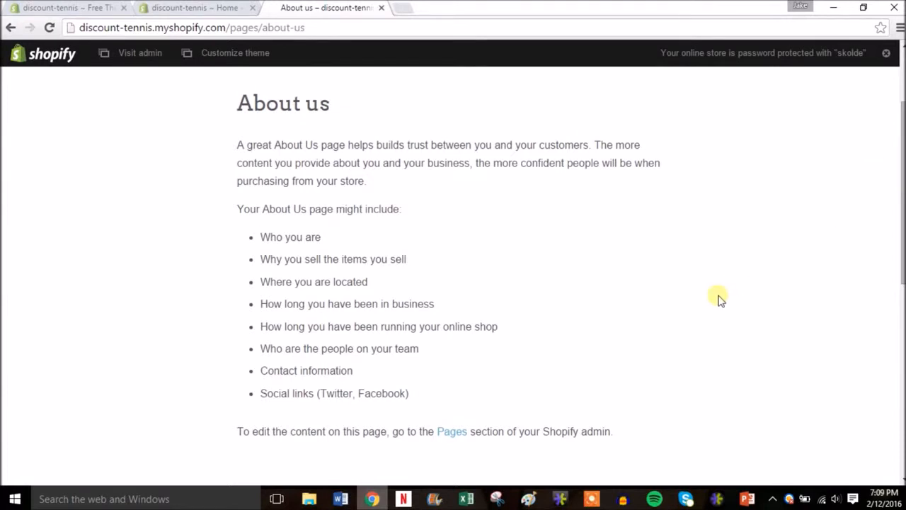
{"action": "scroll", "coordinate": [550, 332], "scroll_direction": "down", "scroll_amount": 4}
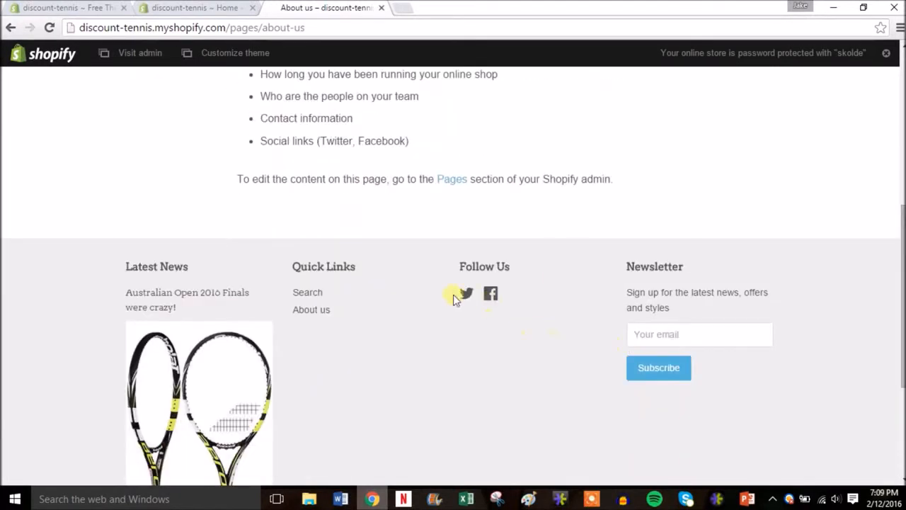
{"action": "left_click_drag", "start_coordinate": [896, 258], "coordinate": [894, 103]}
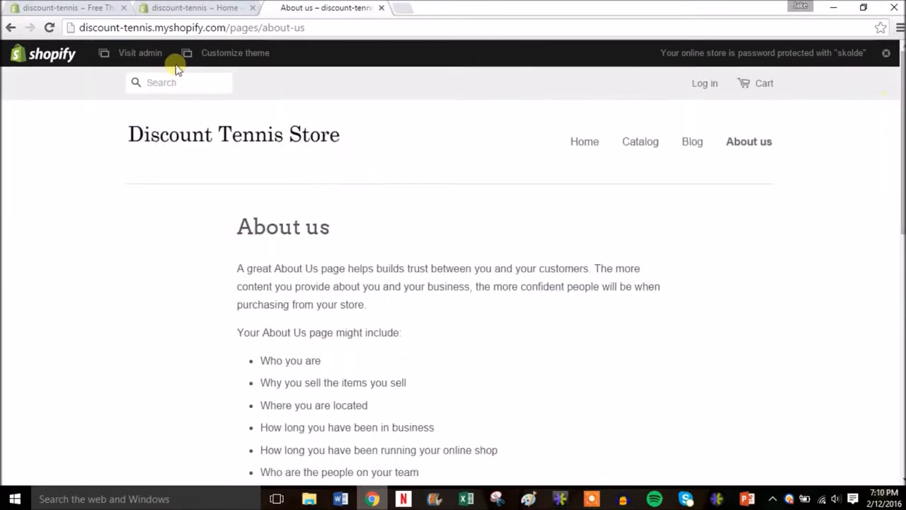
{"action": "left_click", "coordinate": [382, 8]}
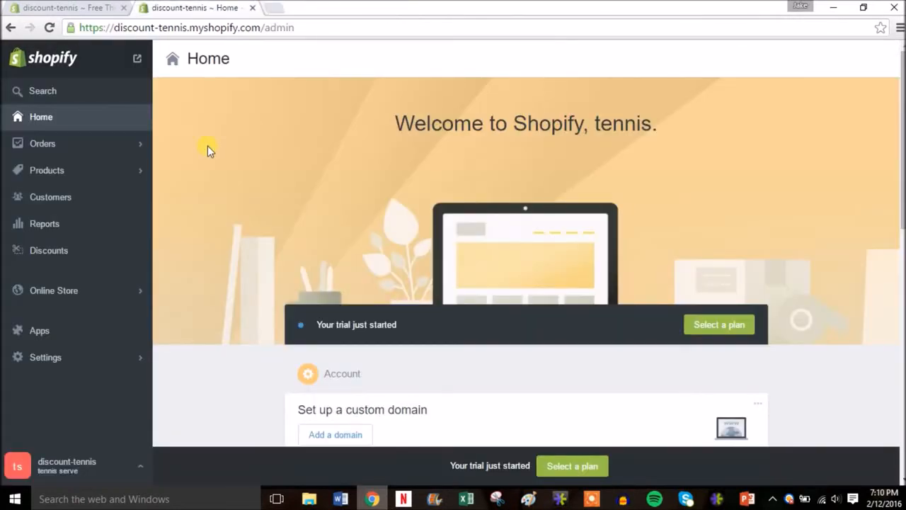
Check the store's orders and abandoned checkouts in the admin.
{"action": "left_click", "coordinate": [61, 145]}
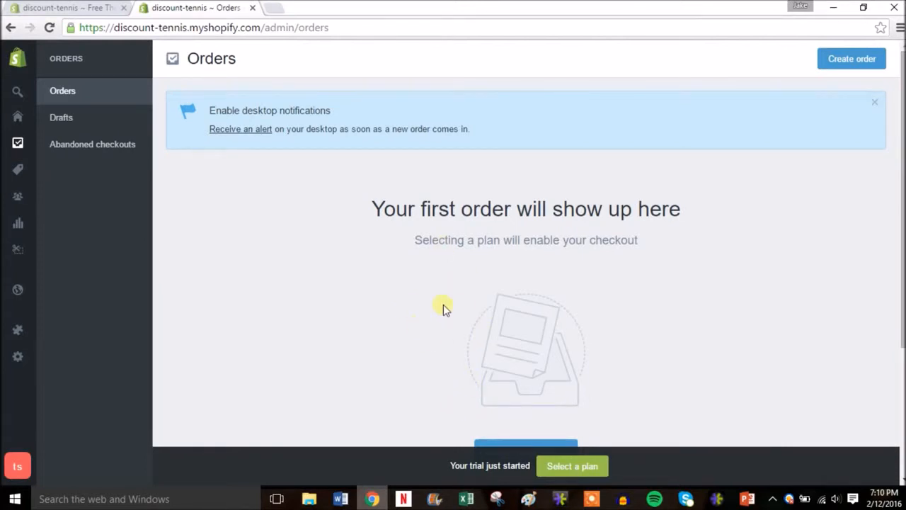
{"action": "left_click", "coordinate": [96, 148]}
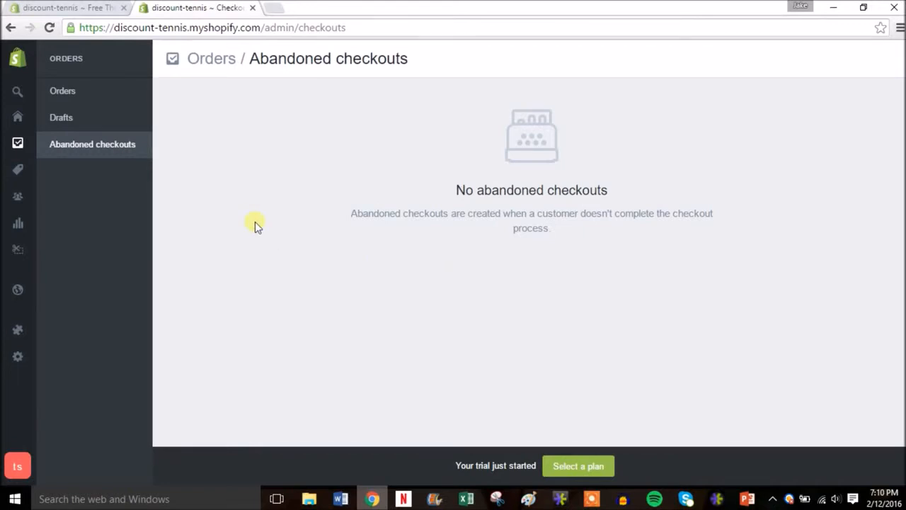
Compare the prices, features, credit card rates and shipping discounts of the Basic, Professional and Unlimited plans without choosing one.
{"action": "left_click", "coordinate": [566, 463]}
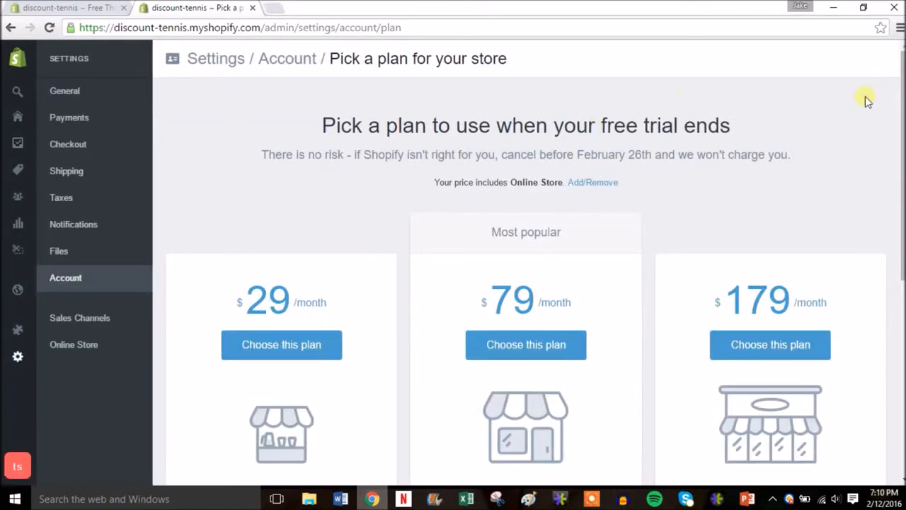
{"action": "left_click_drag", "start_coordinate": [901, 125], "coordinate": [904, 201]}
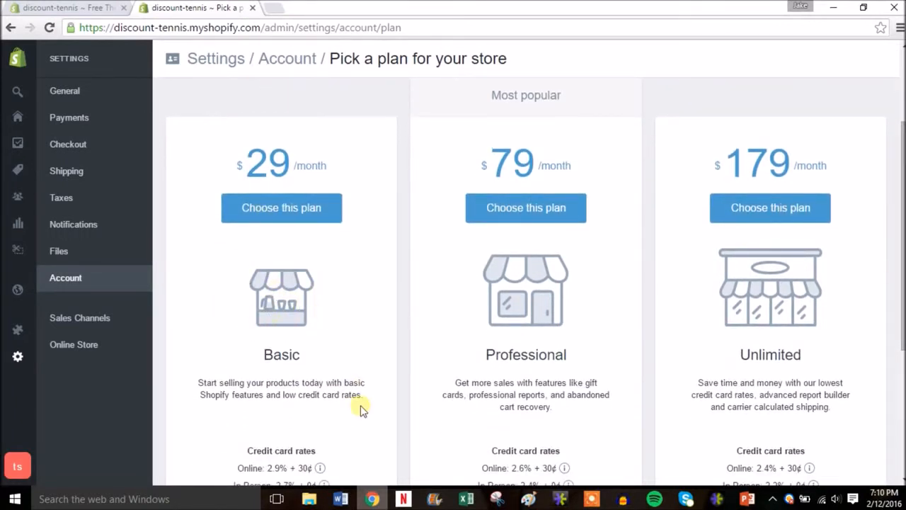
{"action": "left_click_drag", "start_coordinate": [904, 240], "coordinate": [896, 283]}
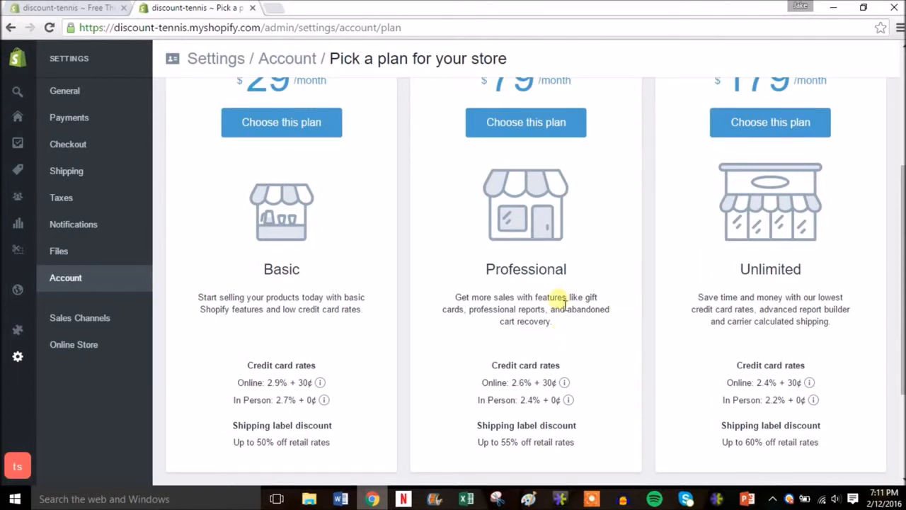
{"action": "left_click_drag", "start_coordinate": [905, 284], "coordinate": [905, 261]}
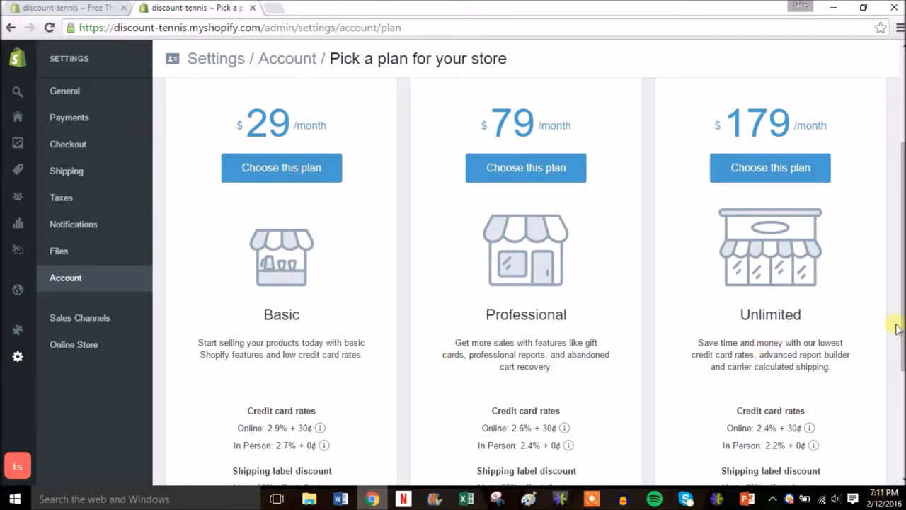
{"action": "mouse_move", "coordinate": [903, 342]}
{"action": "left_mouse_down"}
{"action": "mouse_move", "coordinate": [904, 363]}
{"action": "mouse_move", "coordinate": [904, 352]}
{"action": "left_mouse_up"}
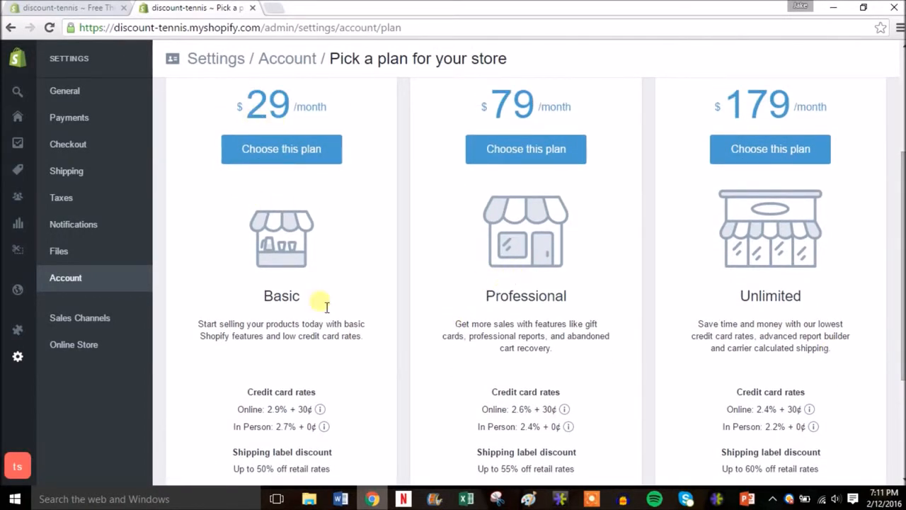
{"action": "left_click_drag", "start_coordinate": [903, 312], "coordinate": [902, 190]}
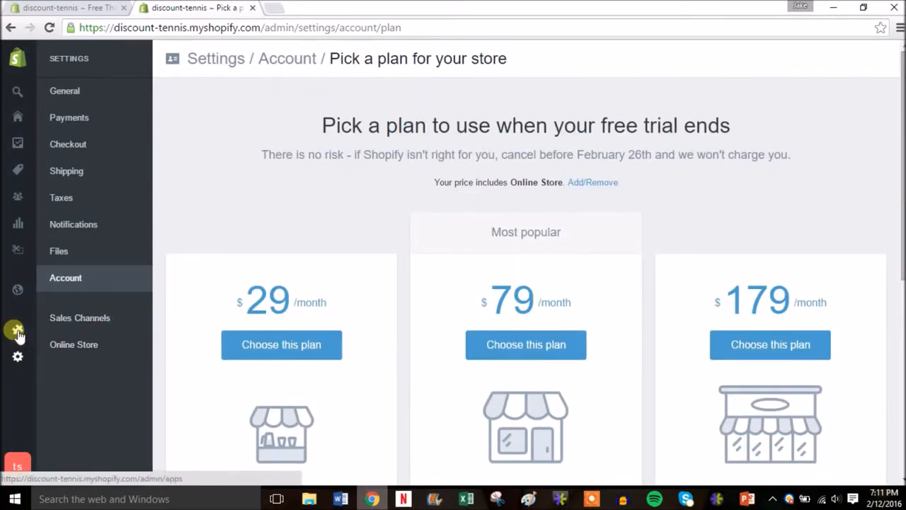
Start a new discount code for the store and have its code name generated automatically.
{"action": "mouse_move", "coordinate": [16, 330]}
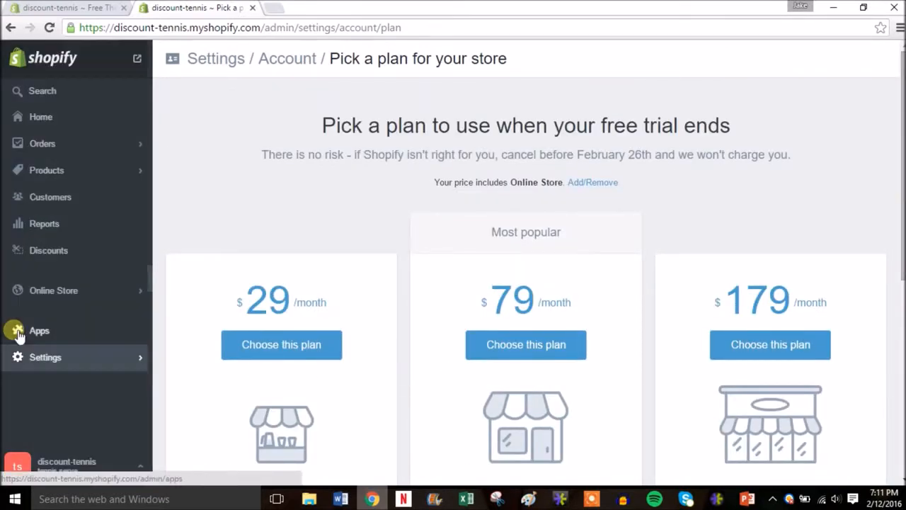
{"action": "left_click", "coordinate": [50, 249]}
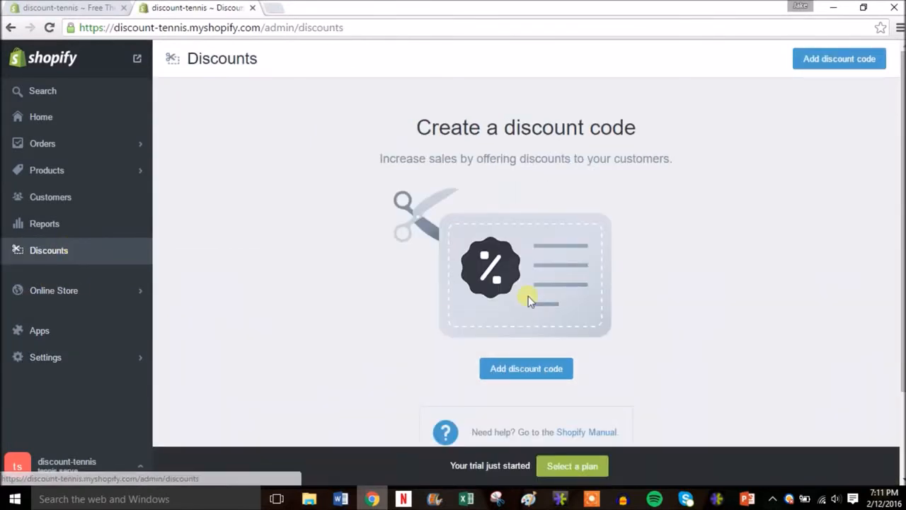
{"action": "scroll", "coordinate": [555, 346], "scroll_direction": "down", "scroll_amount": 2}
{"action": "scroll", "coordinate": [555, 346], "scroll_direction": "up", "scroll_amount": 1}
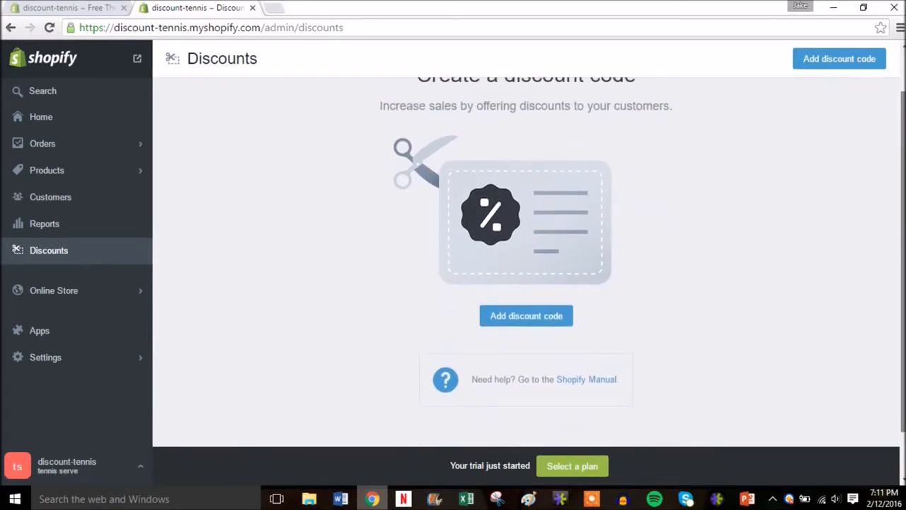
{"action": "left_click", "coordinate": [526, 323]}
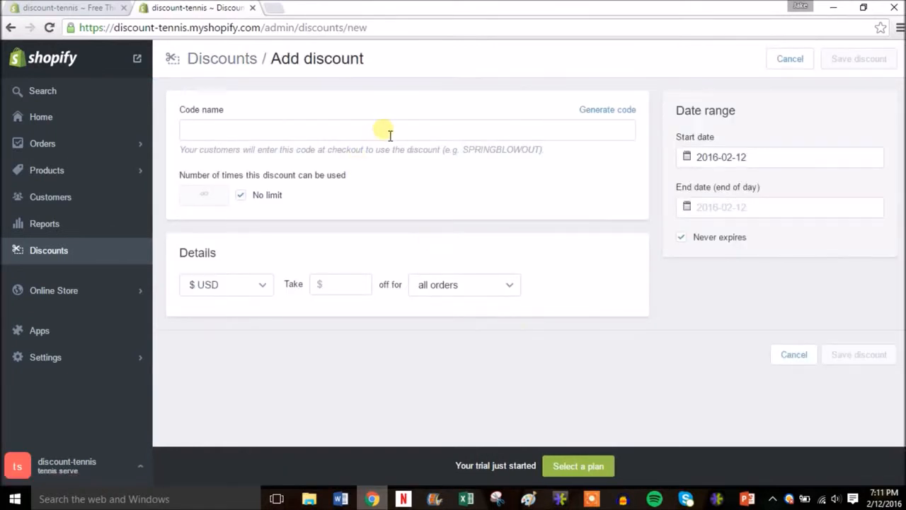
{"action": "left_click", "coordinate": [626, 114]}
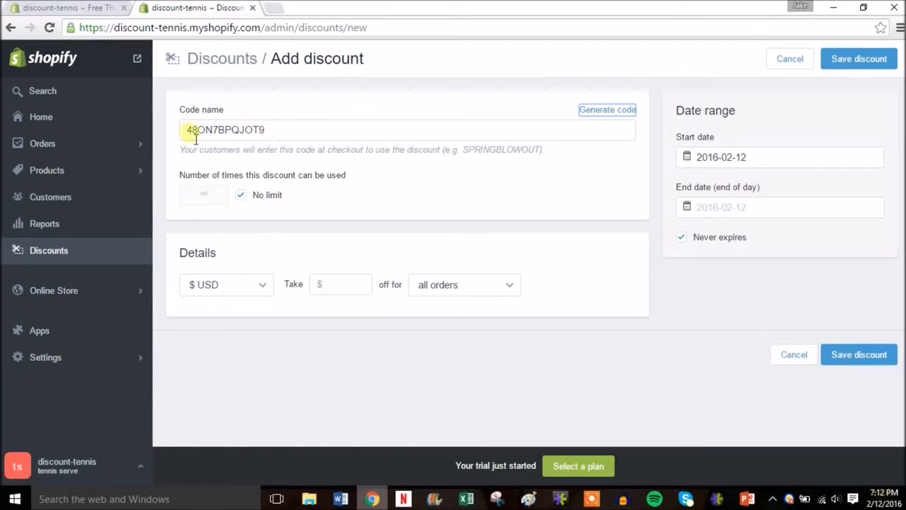
Set the discount to take $10 off all orders and save it.
{"action": "left_click", "coordinate": [362, 286]}
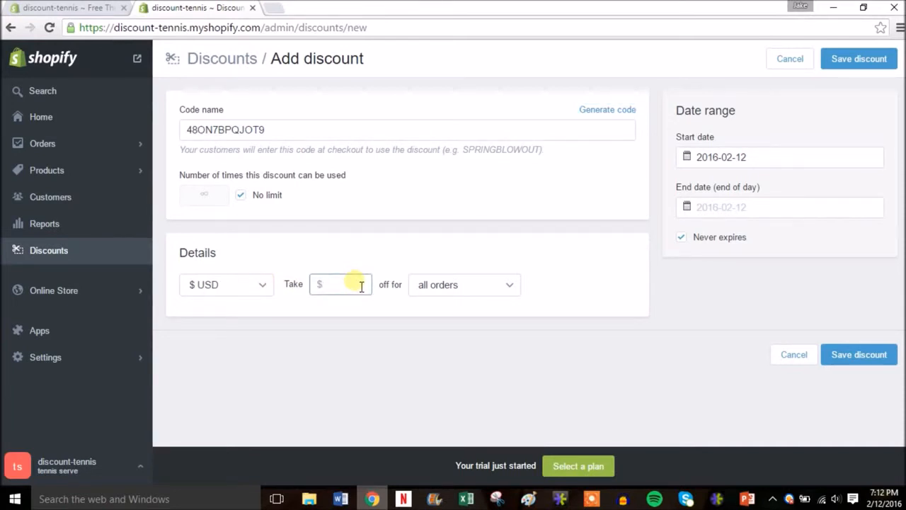
{"action": "left_click", "coordinate": [491, 286]}
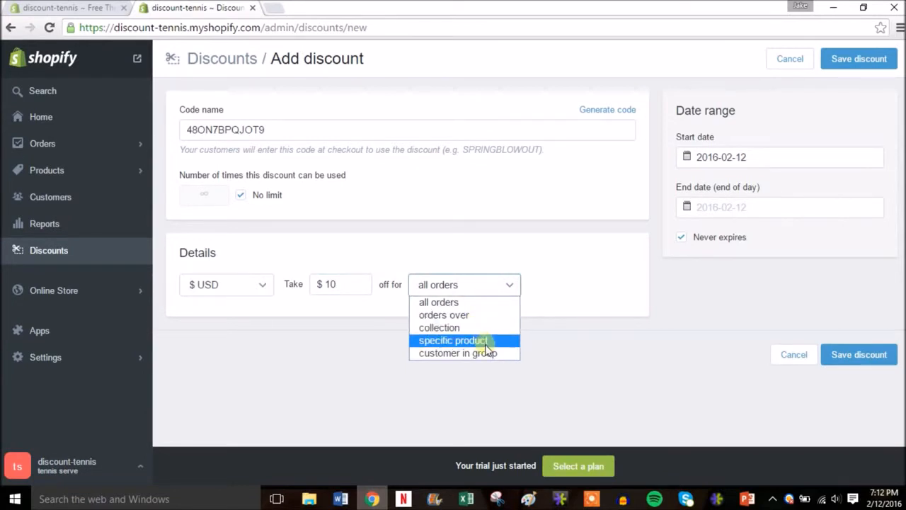
{"action": "left_click", "coordinate": [543, 279]}
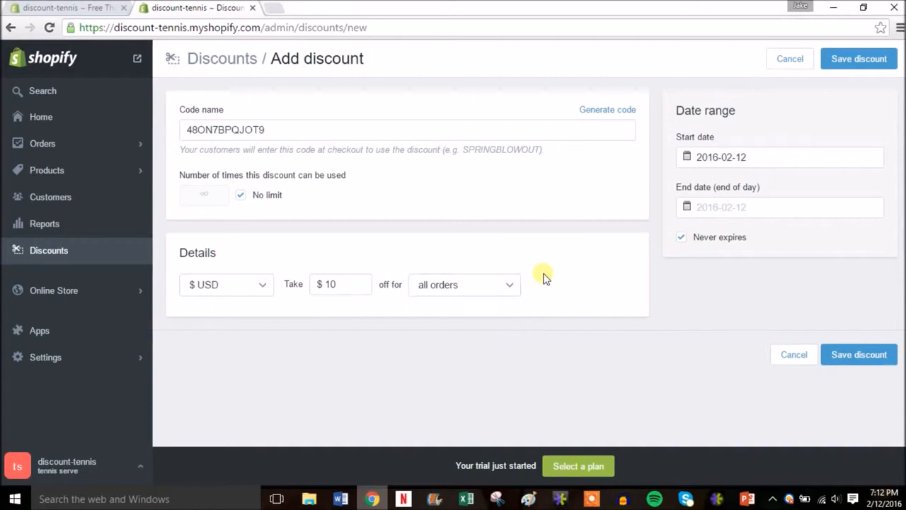
{"action": "left_click", "coordinate": [855, 60]}
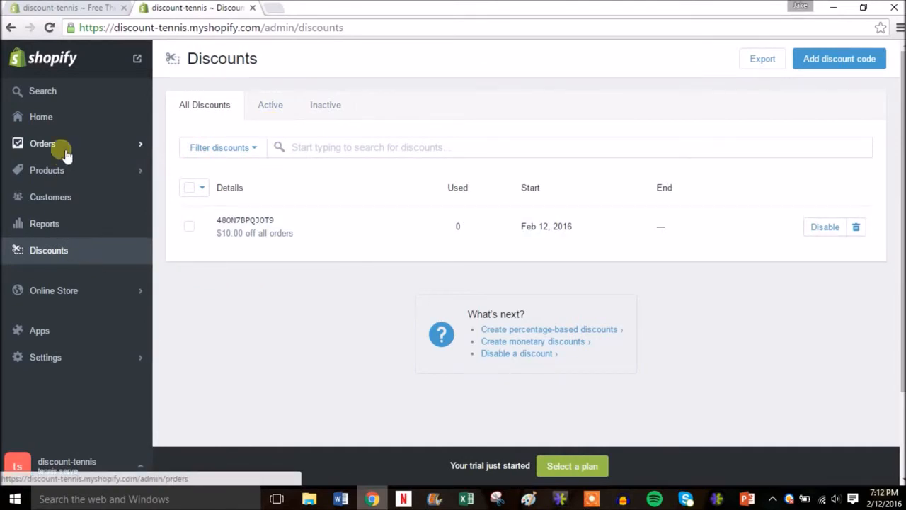
Return to the admin home, open the online store in a new tab and review its home page from the banner slideshow to the featured items.
{"action": "left_click", "coordinate": [84, 120]}
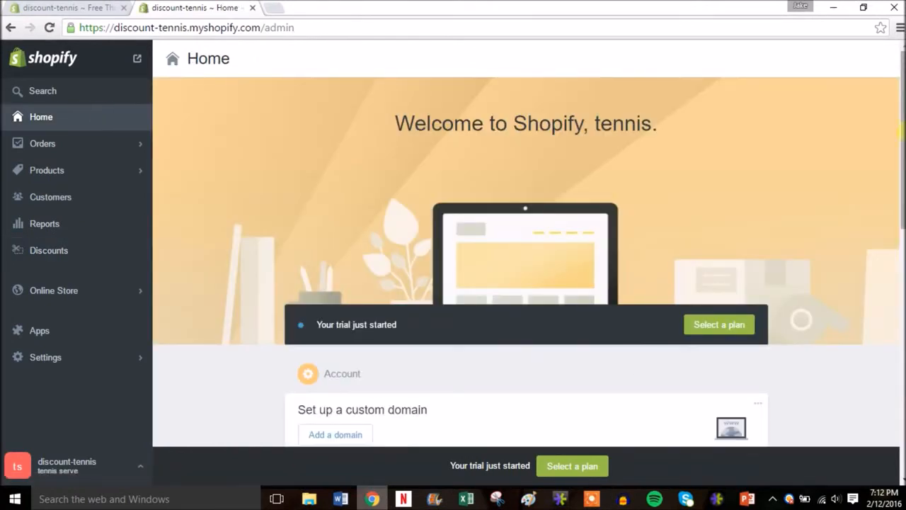
{"action": "mouse_move", "coordinate": [902, 131]}
{"action": "left_mouse_down"}
{"action": "mouse_move", "coordinate": [899, 223]}
{"action": "mouse_move", "coordinate": [900, 126]}
{"action": "left_mouse_up"}
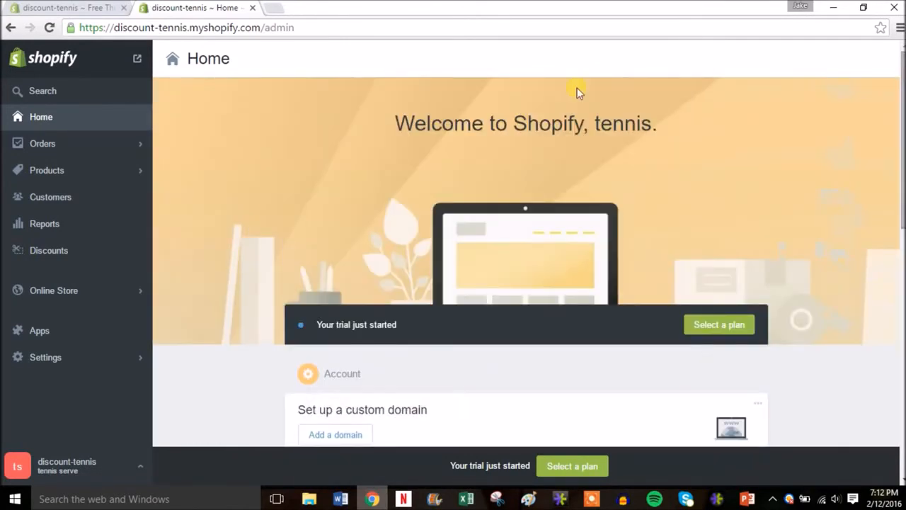
{"action": "right_click", "coordinate": [138, 62]}
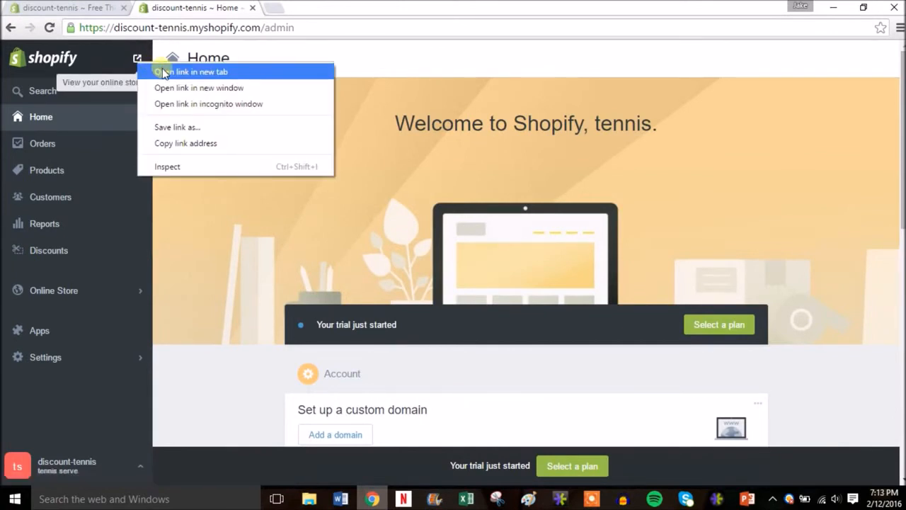
{"action": "left_click", "coordinate": [163, 73]}
{"action": "left_click", "coordinate": [295, 12]}
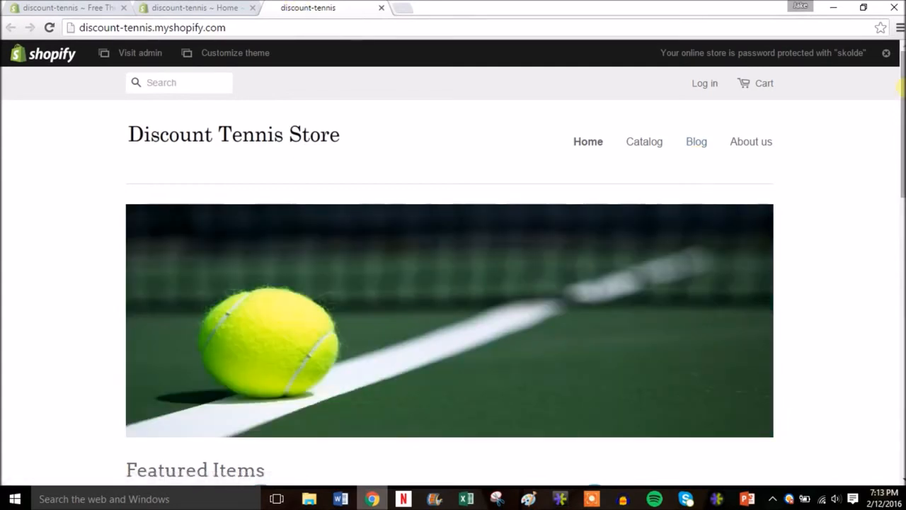
{"action": "scroll", "coordinate": [900, 103], "scroll_direction": "down", "scroll_amount": 1}
{"action": "left_click_drag", "start_coordinate": [901, 102], "coordinate": [900, 124]}
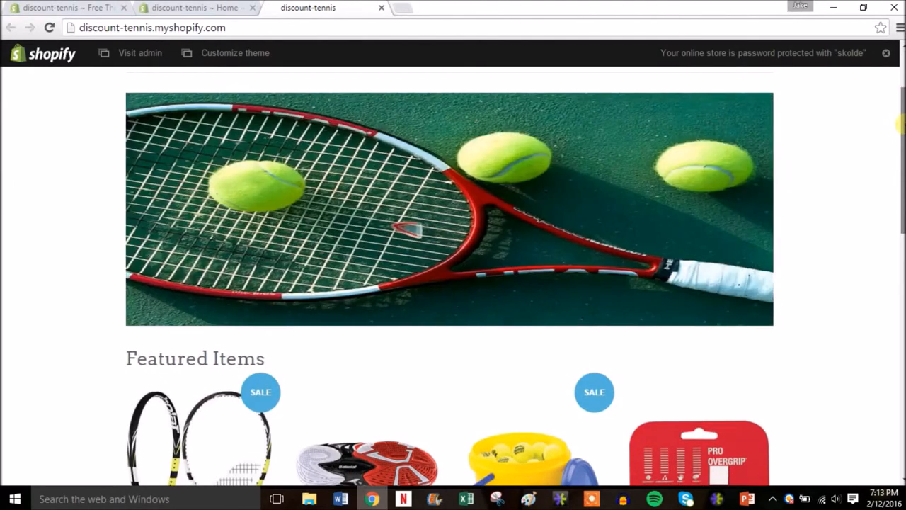
{"action": "left_click_drag", "start_coordinate": [904, 124], "coordinate": [902, 92]}
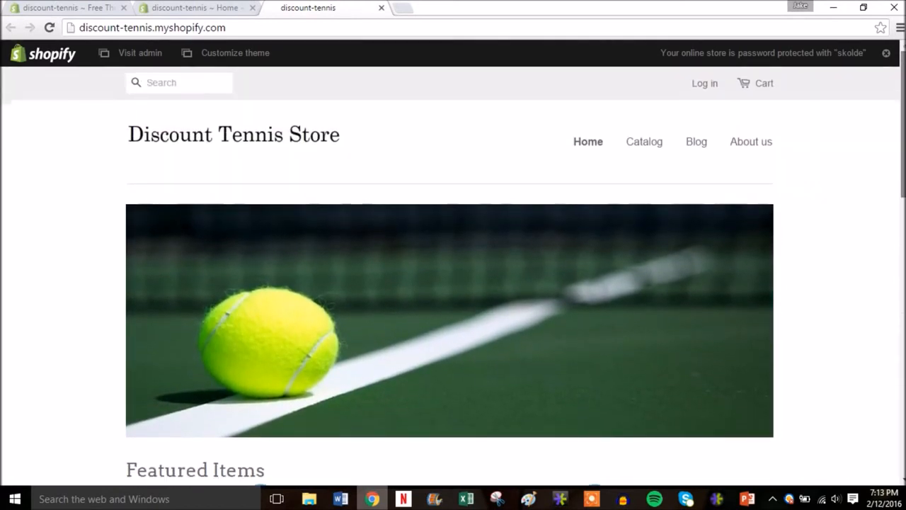